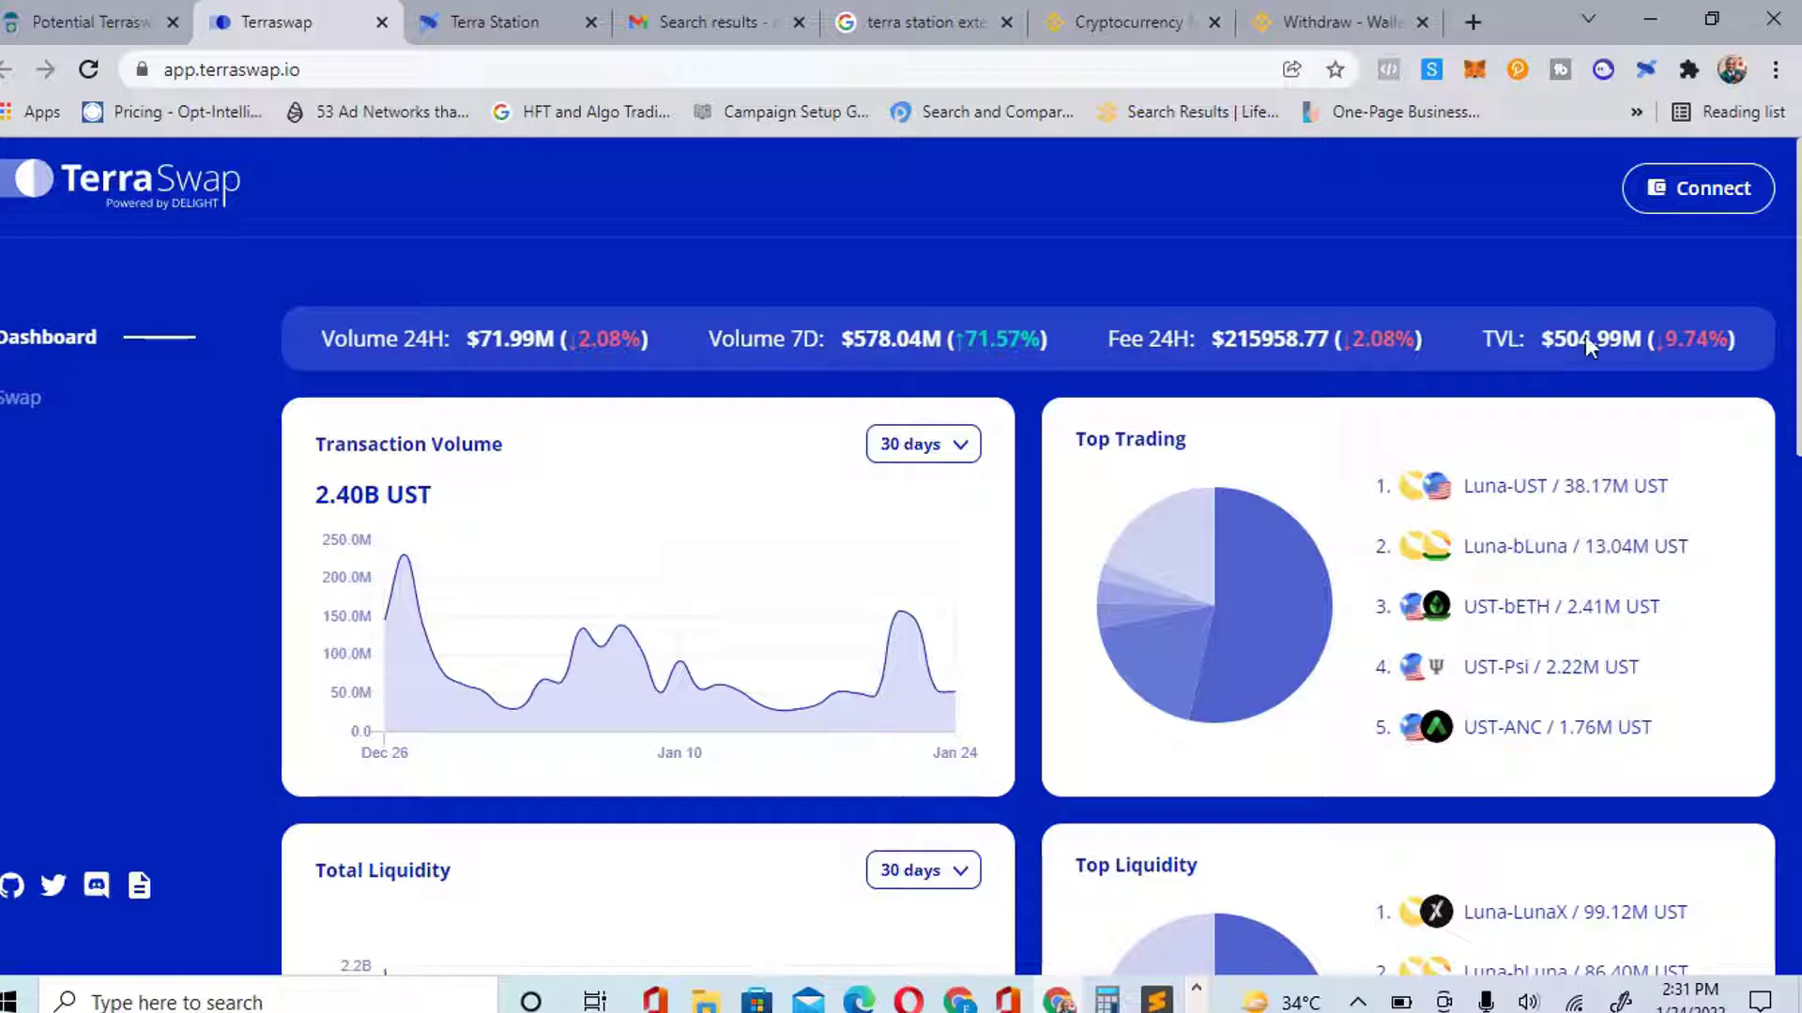
# Go from the TerraSwap dashboard to the Google results for 'terra station extension'
pyautogui.click(705, 18)
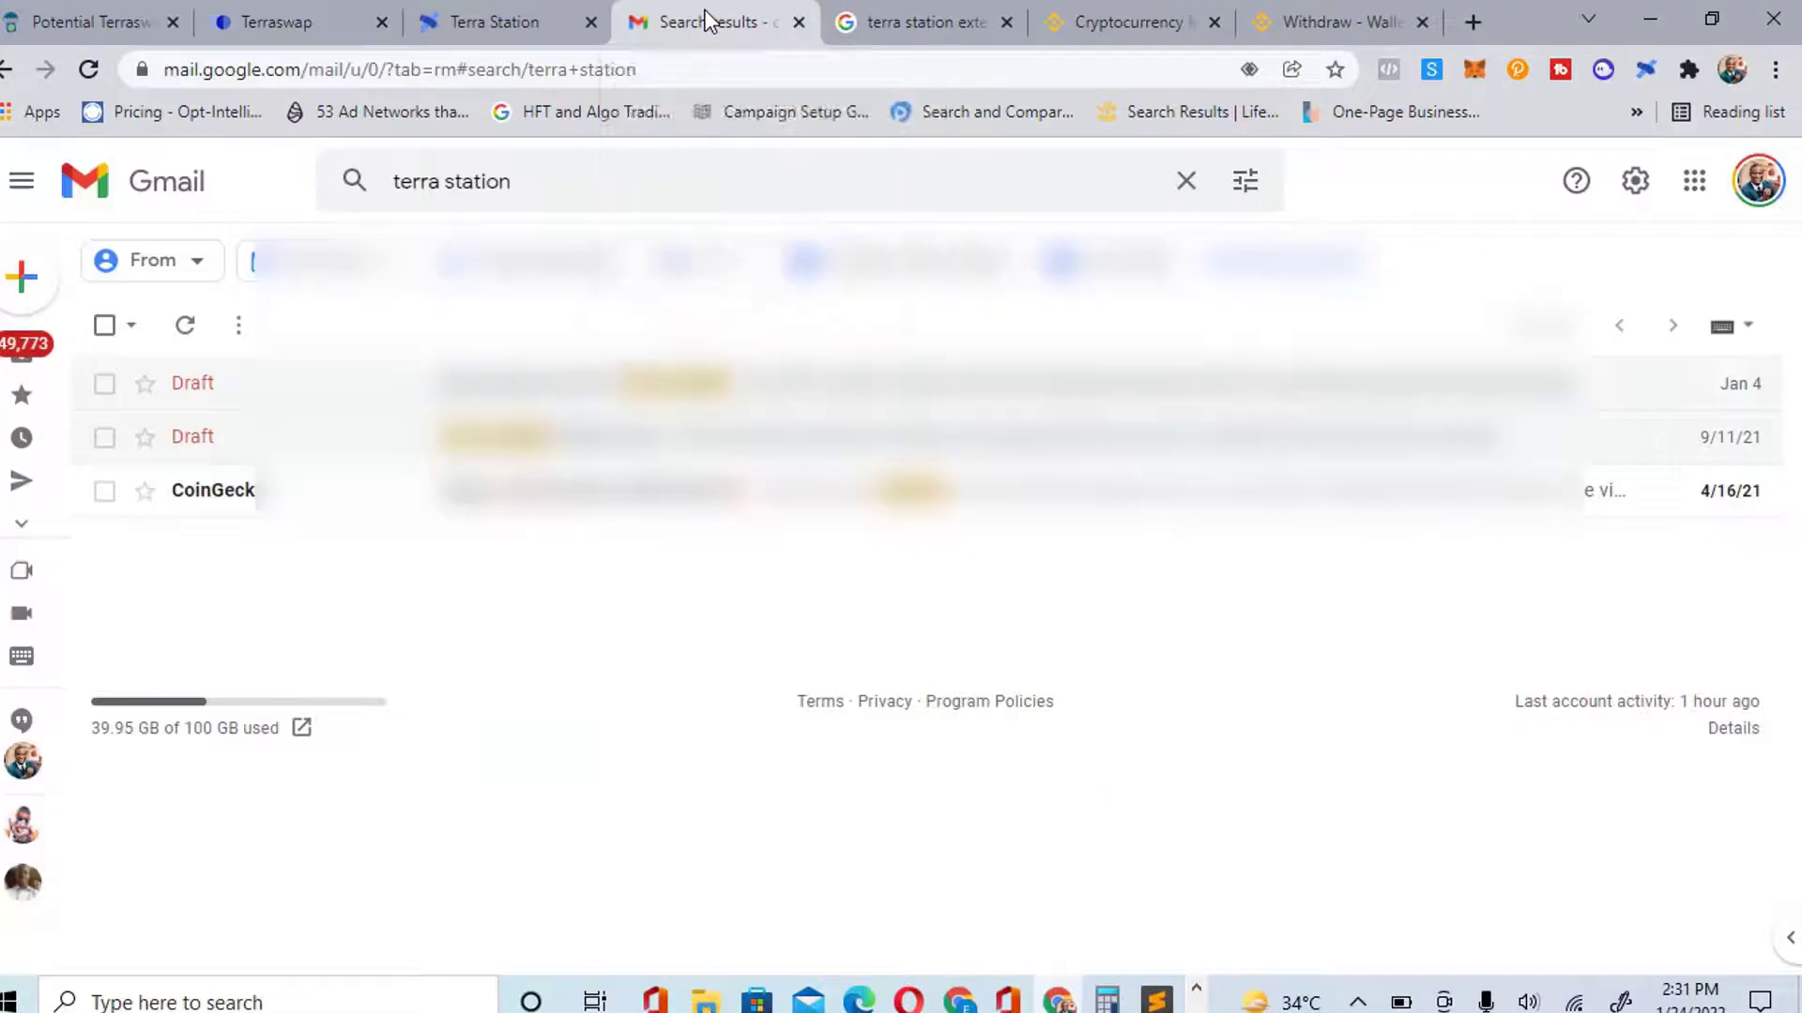
pyautogui.click(890, 20)
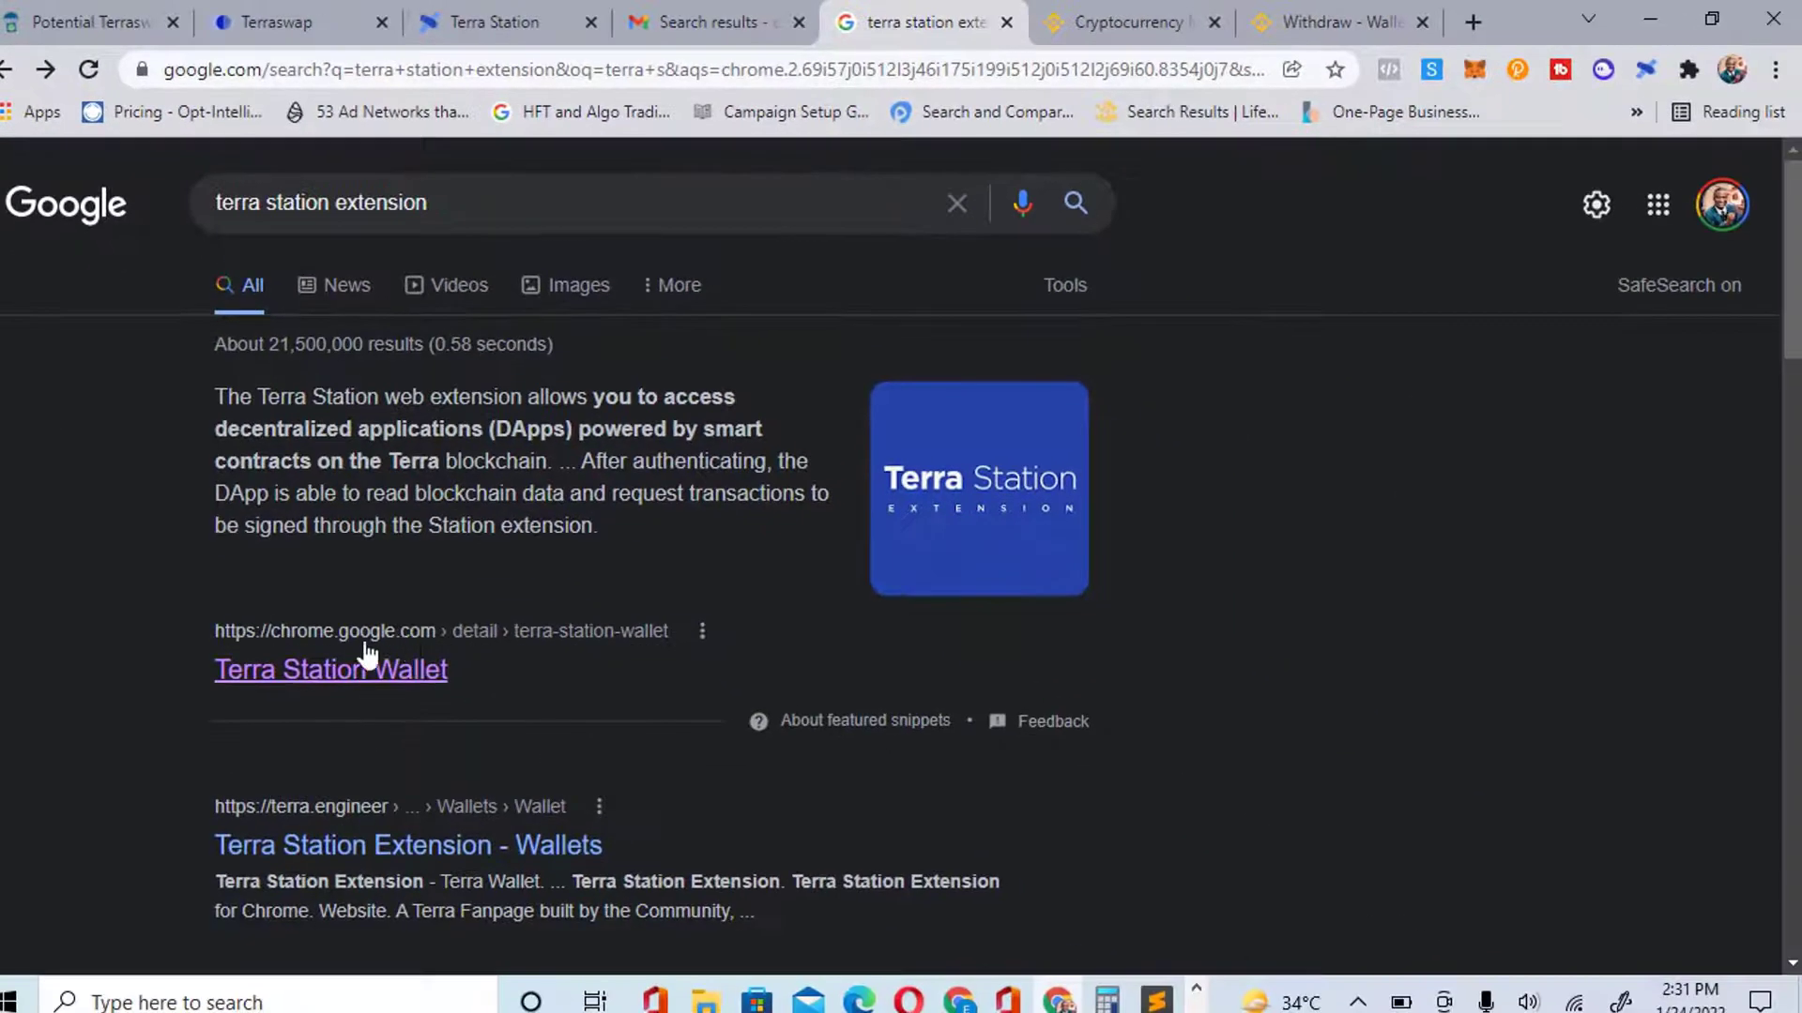
# Open the Terra Station Wallet Chrome Web Store listing and launch the extension's wallet options
pyautogui.click(341, 671)
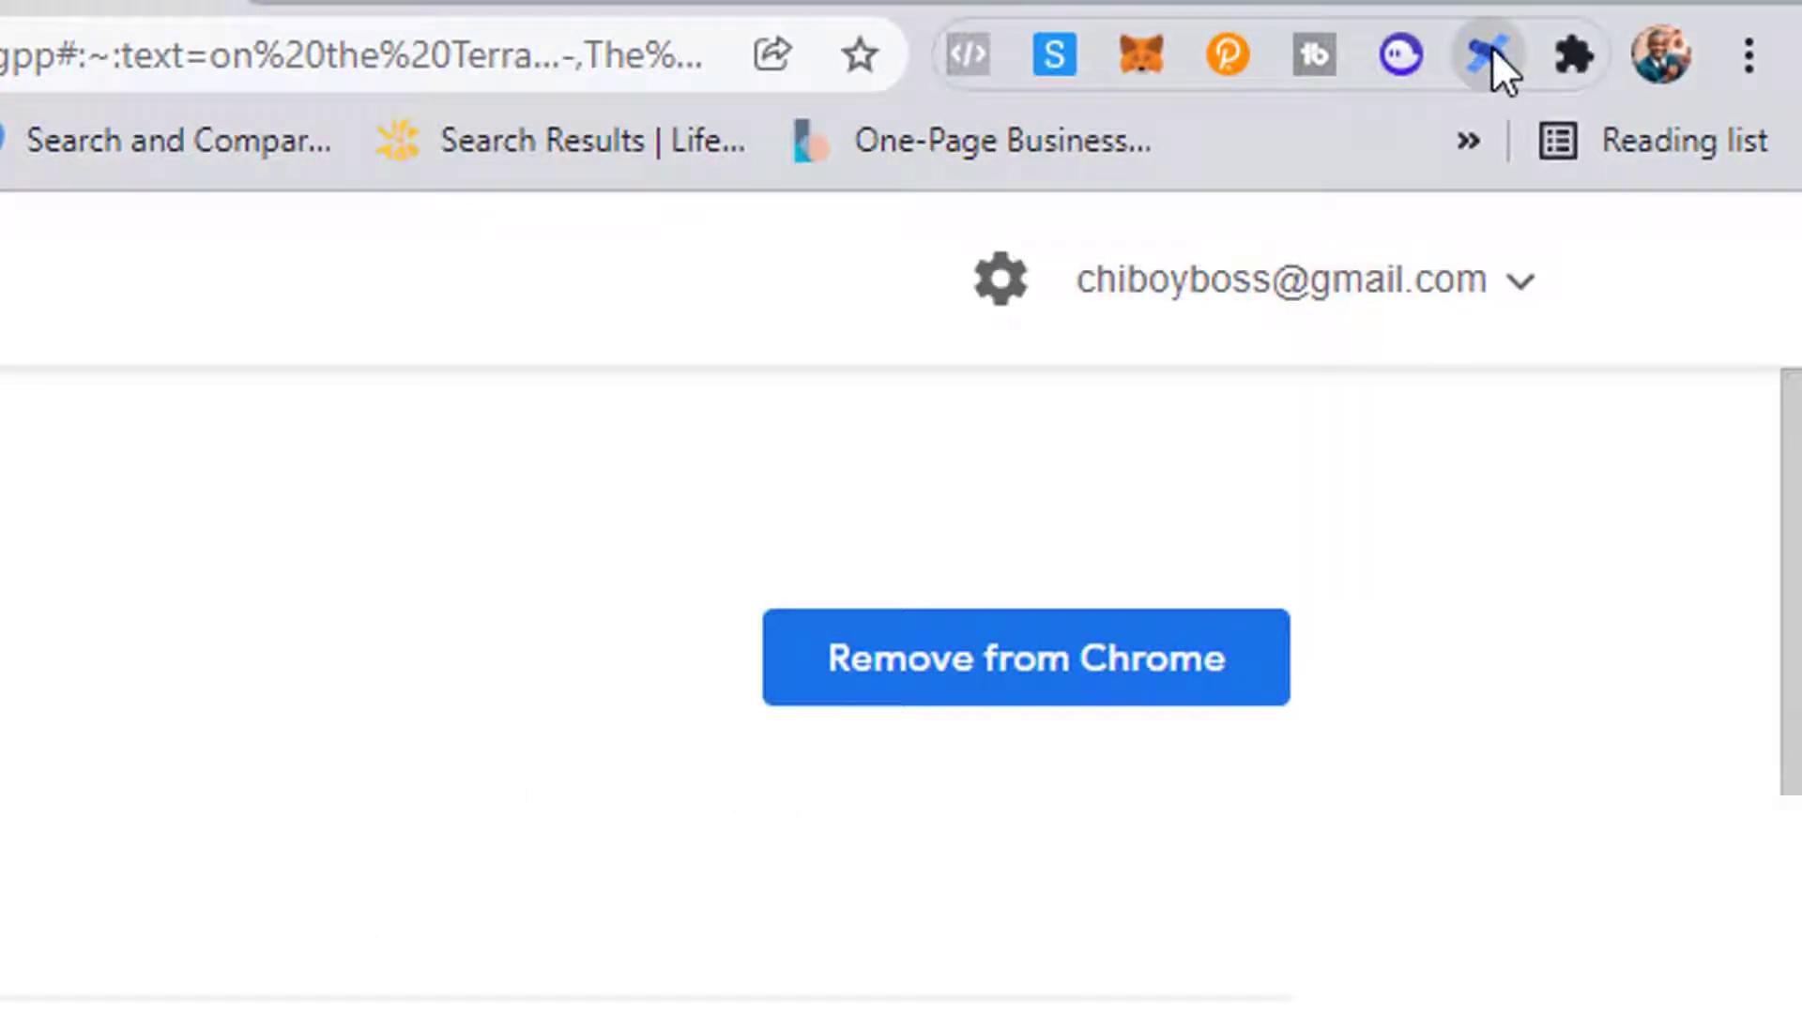
pyautogui.click(1492, 53)
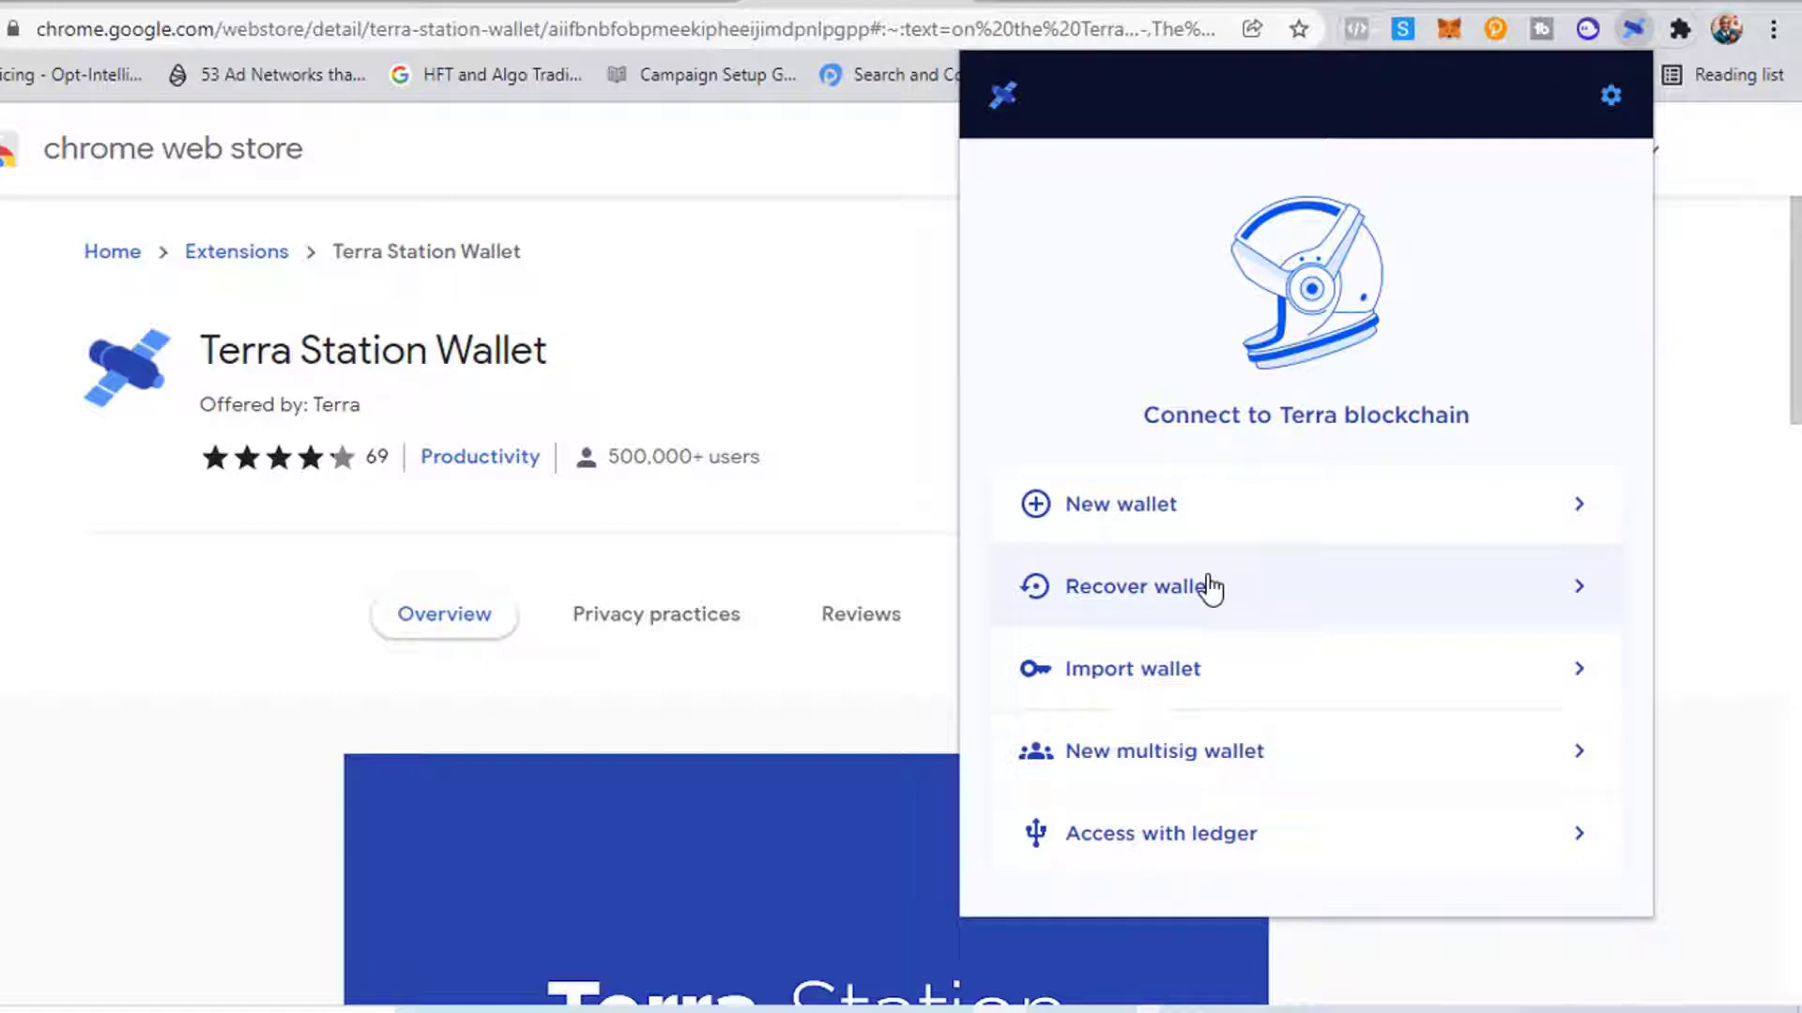
# Start a new wallet named 'Deeptutots' and confirm the mnemonic has been written down
pyautogui.click(1199, 522)
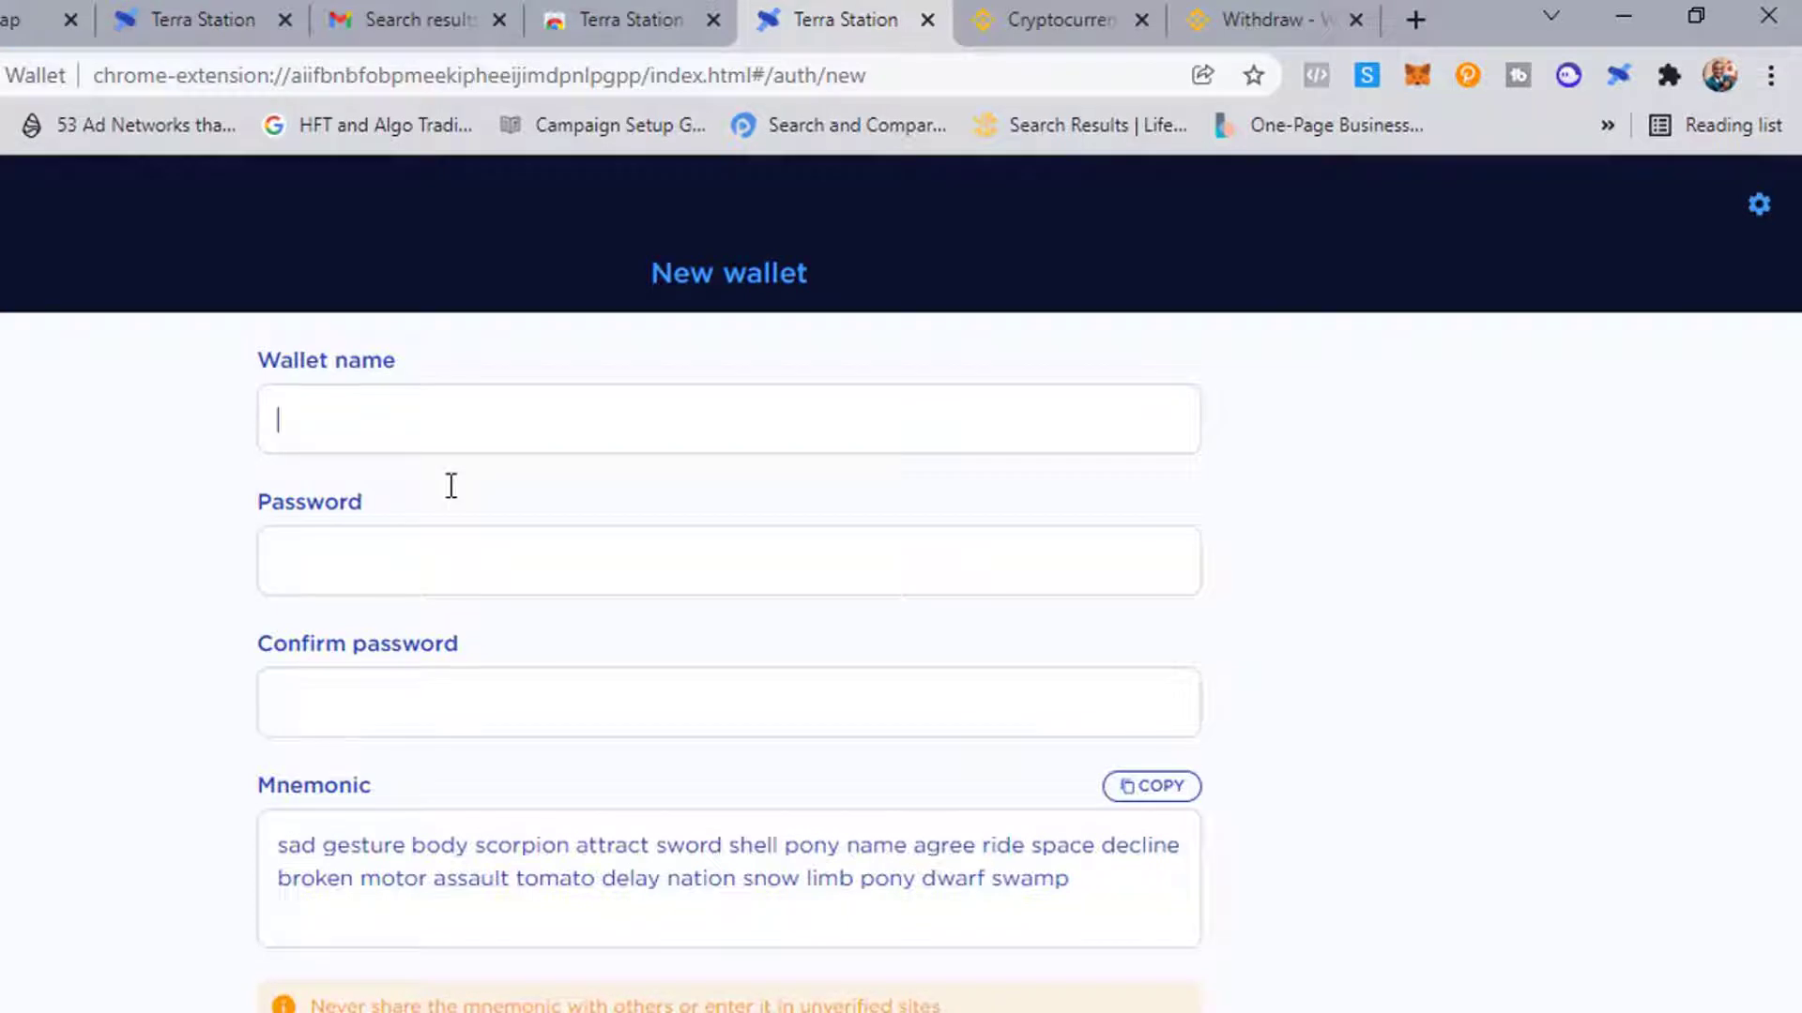
pyautogui.write('Deeptut')
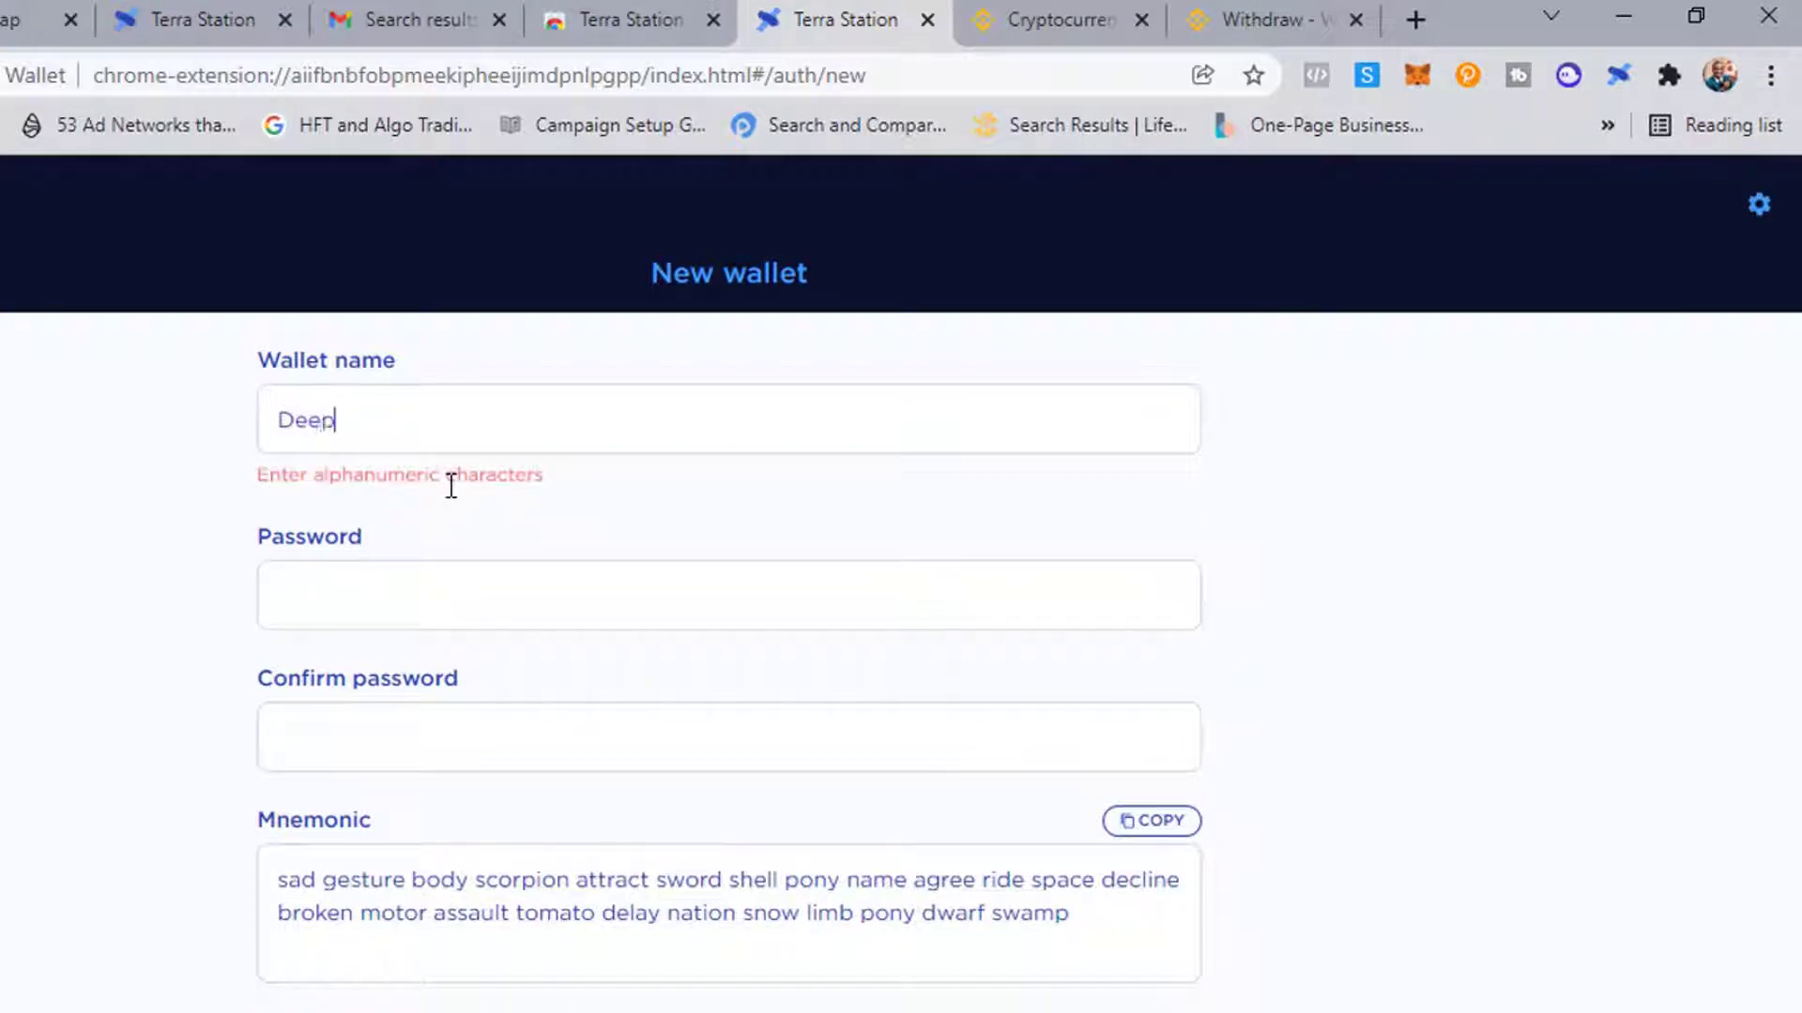
pyautogui.write('ots')
pyautogui.click(430, 624)
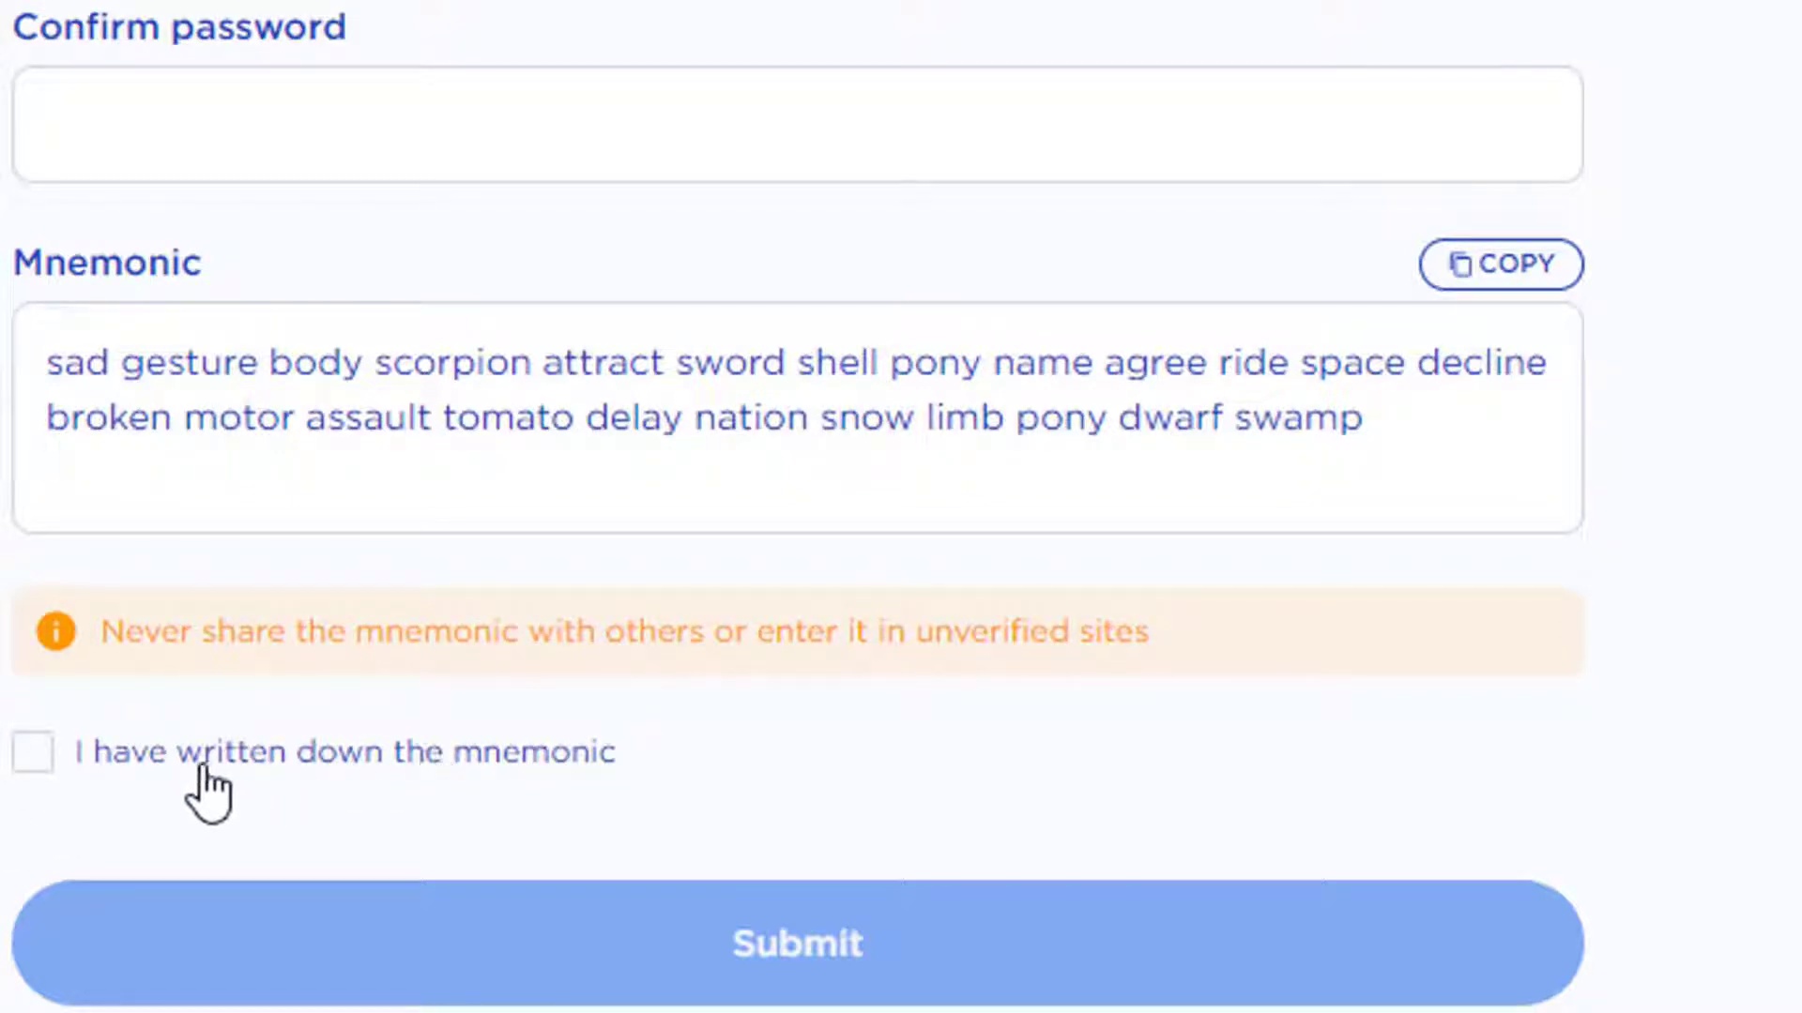
pyautogui.click(33, 755)
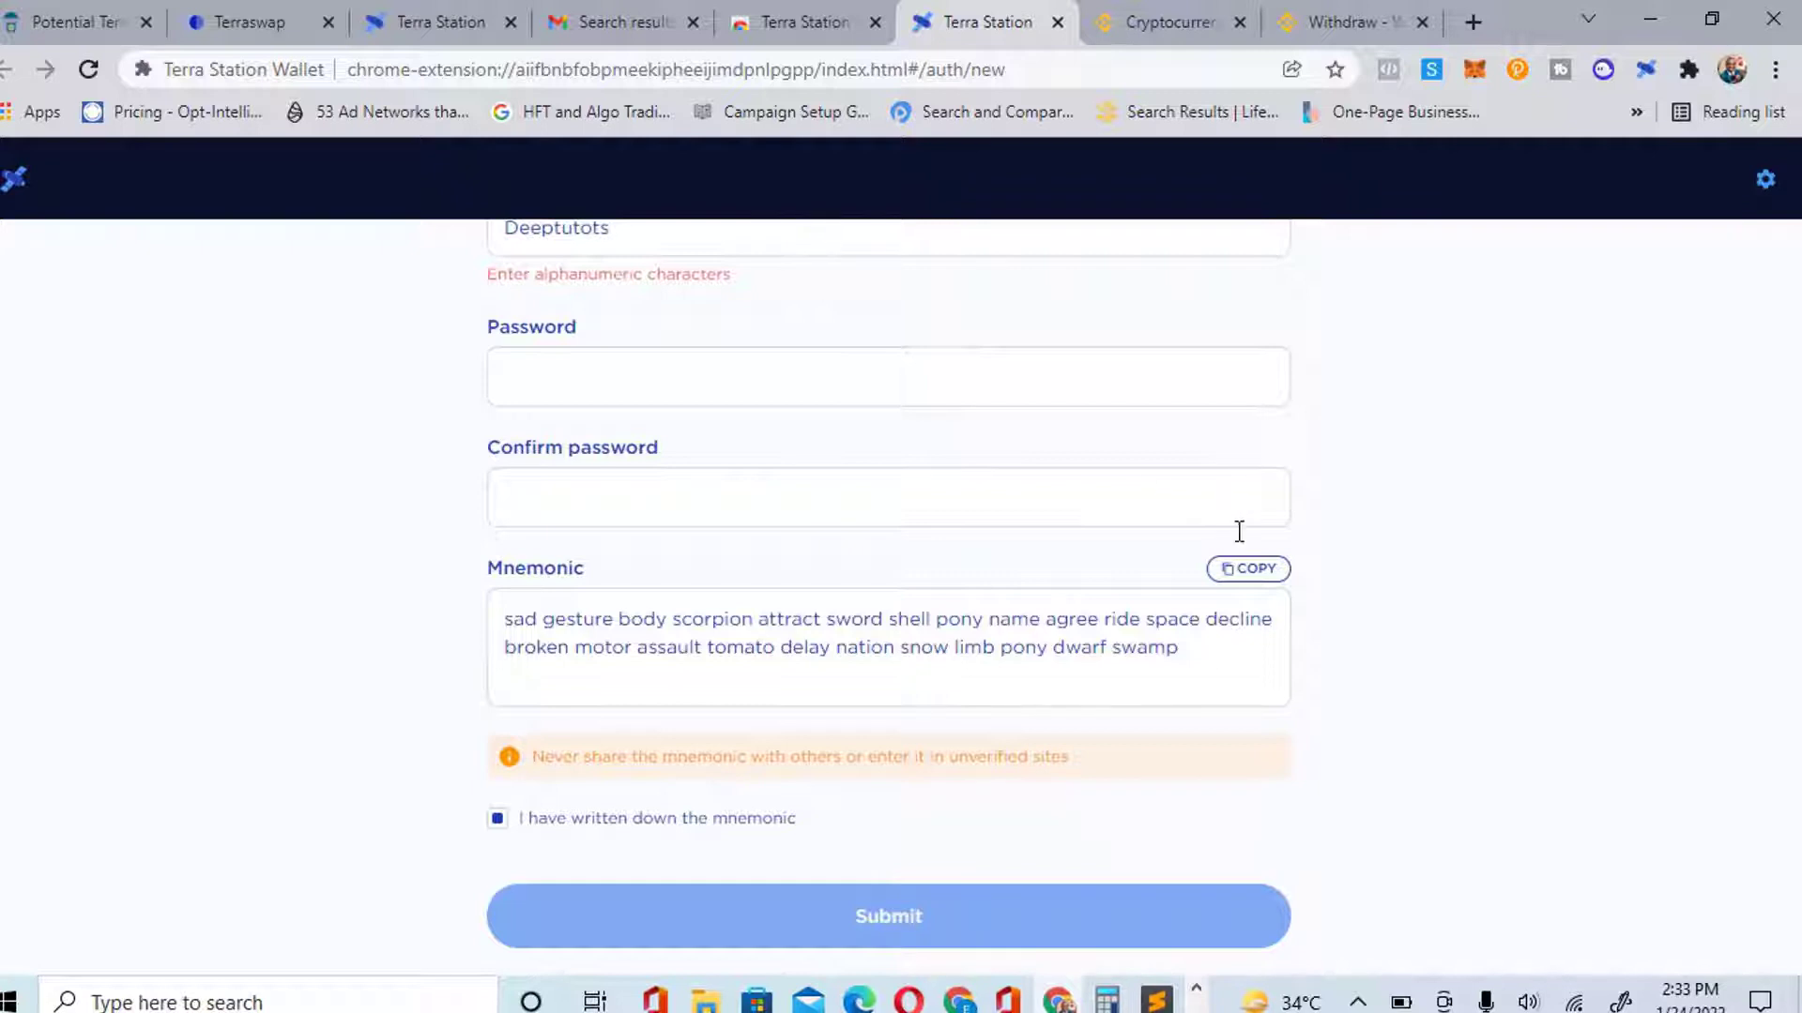
pyautogui.scroll(3, 1239, 531)
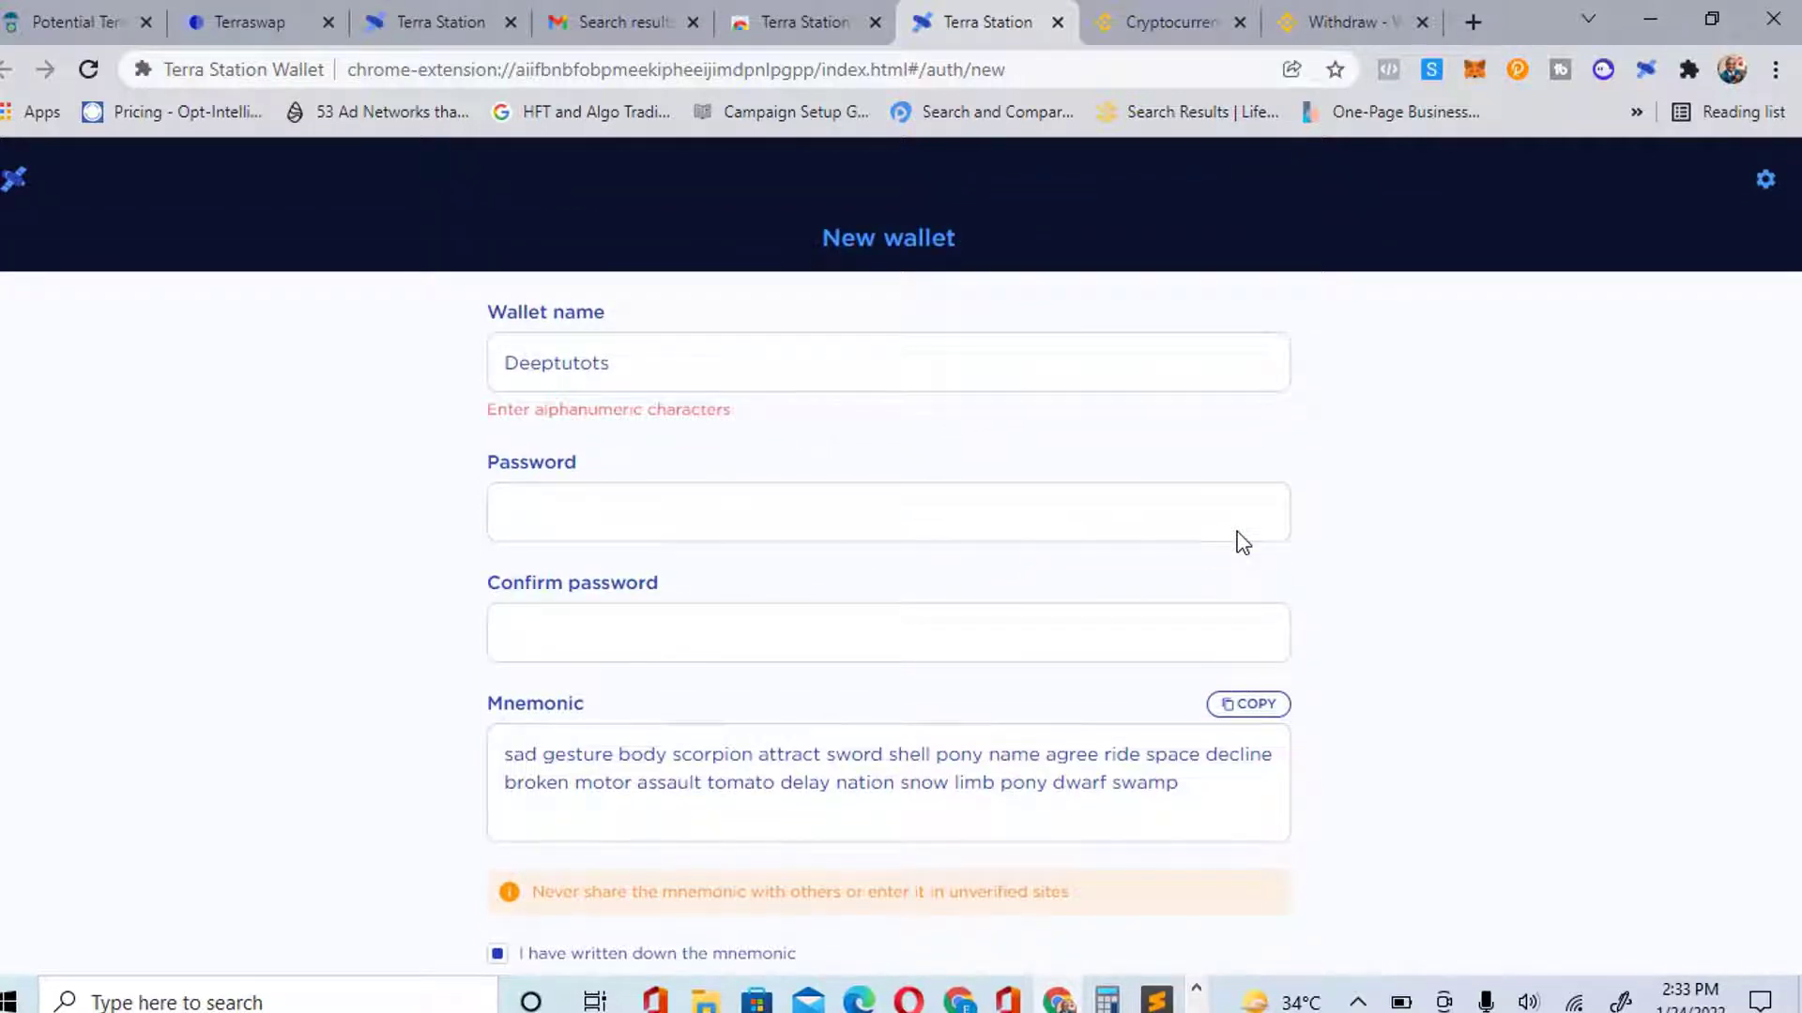
pyautogui.scroll(-2, 1241, 542)
pyautogui.scroll(1, 1241, 542)
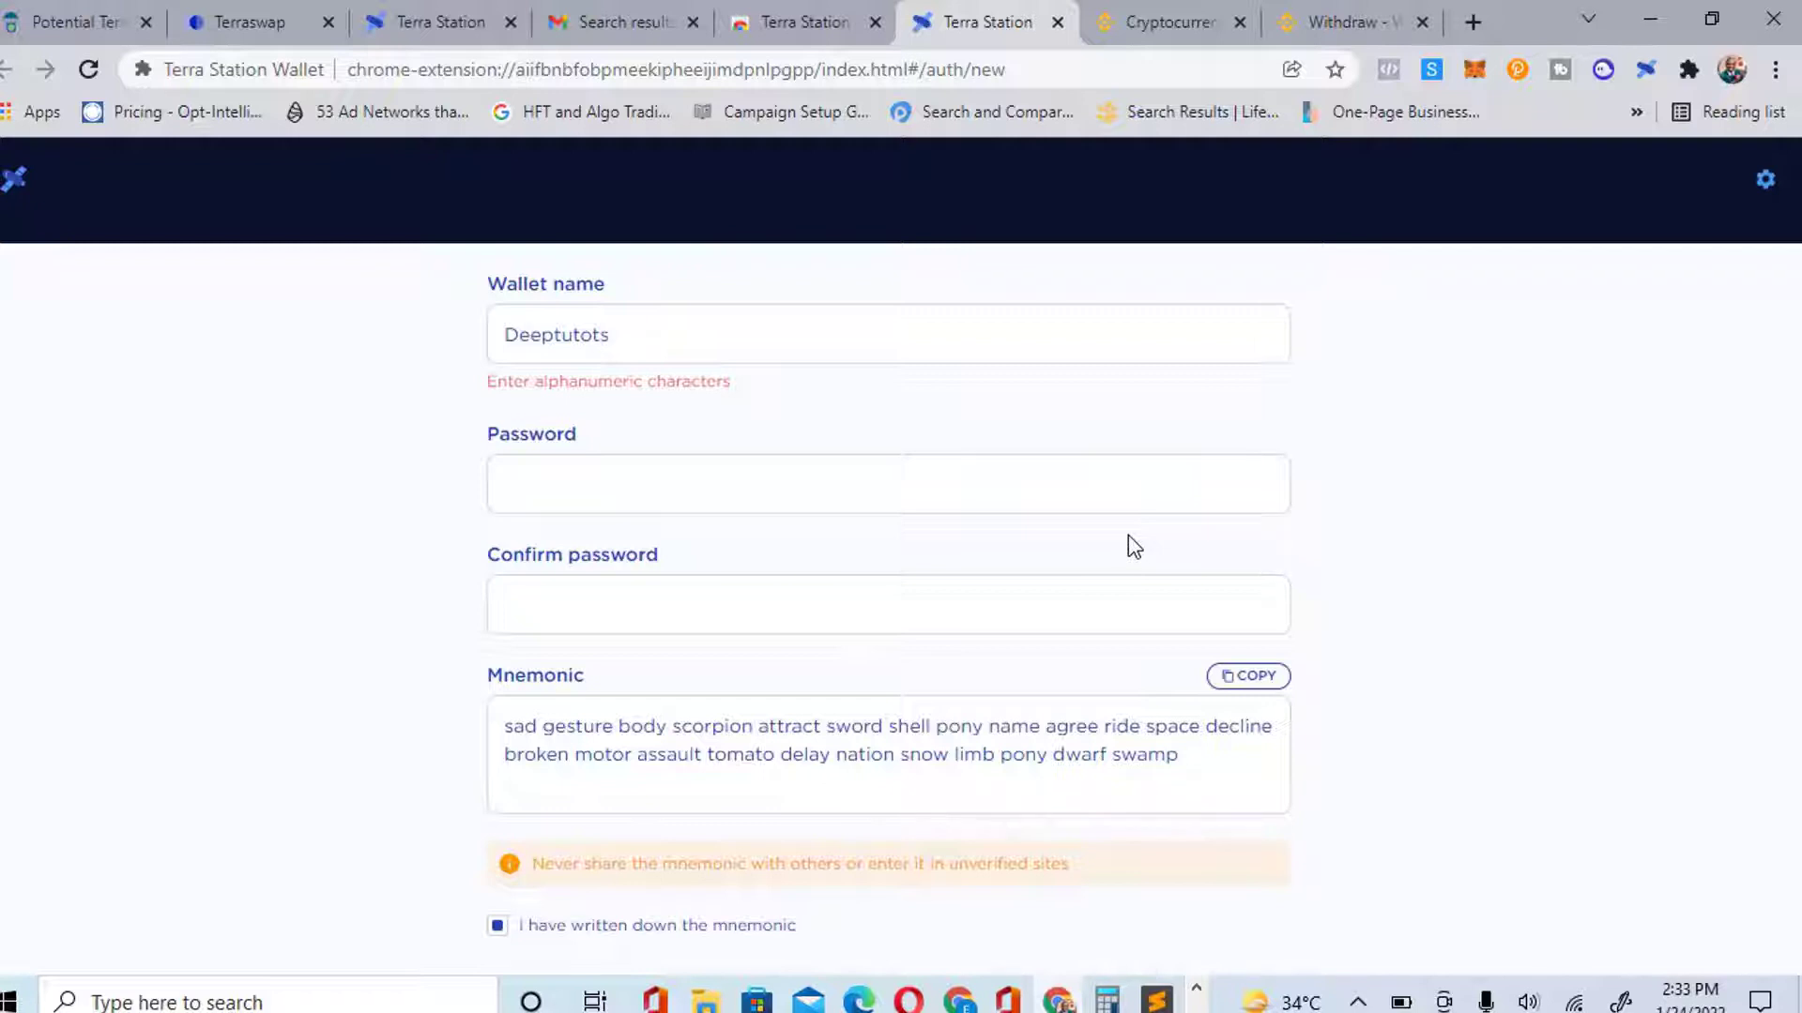
# Recover an existing wallet named 2021 through the extension's Recover wallet option
pyautogui.click(1644, 70)
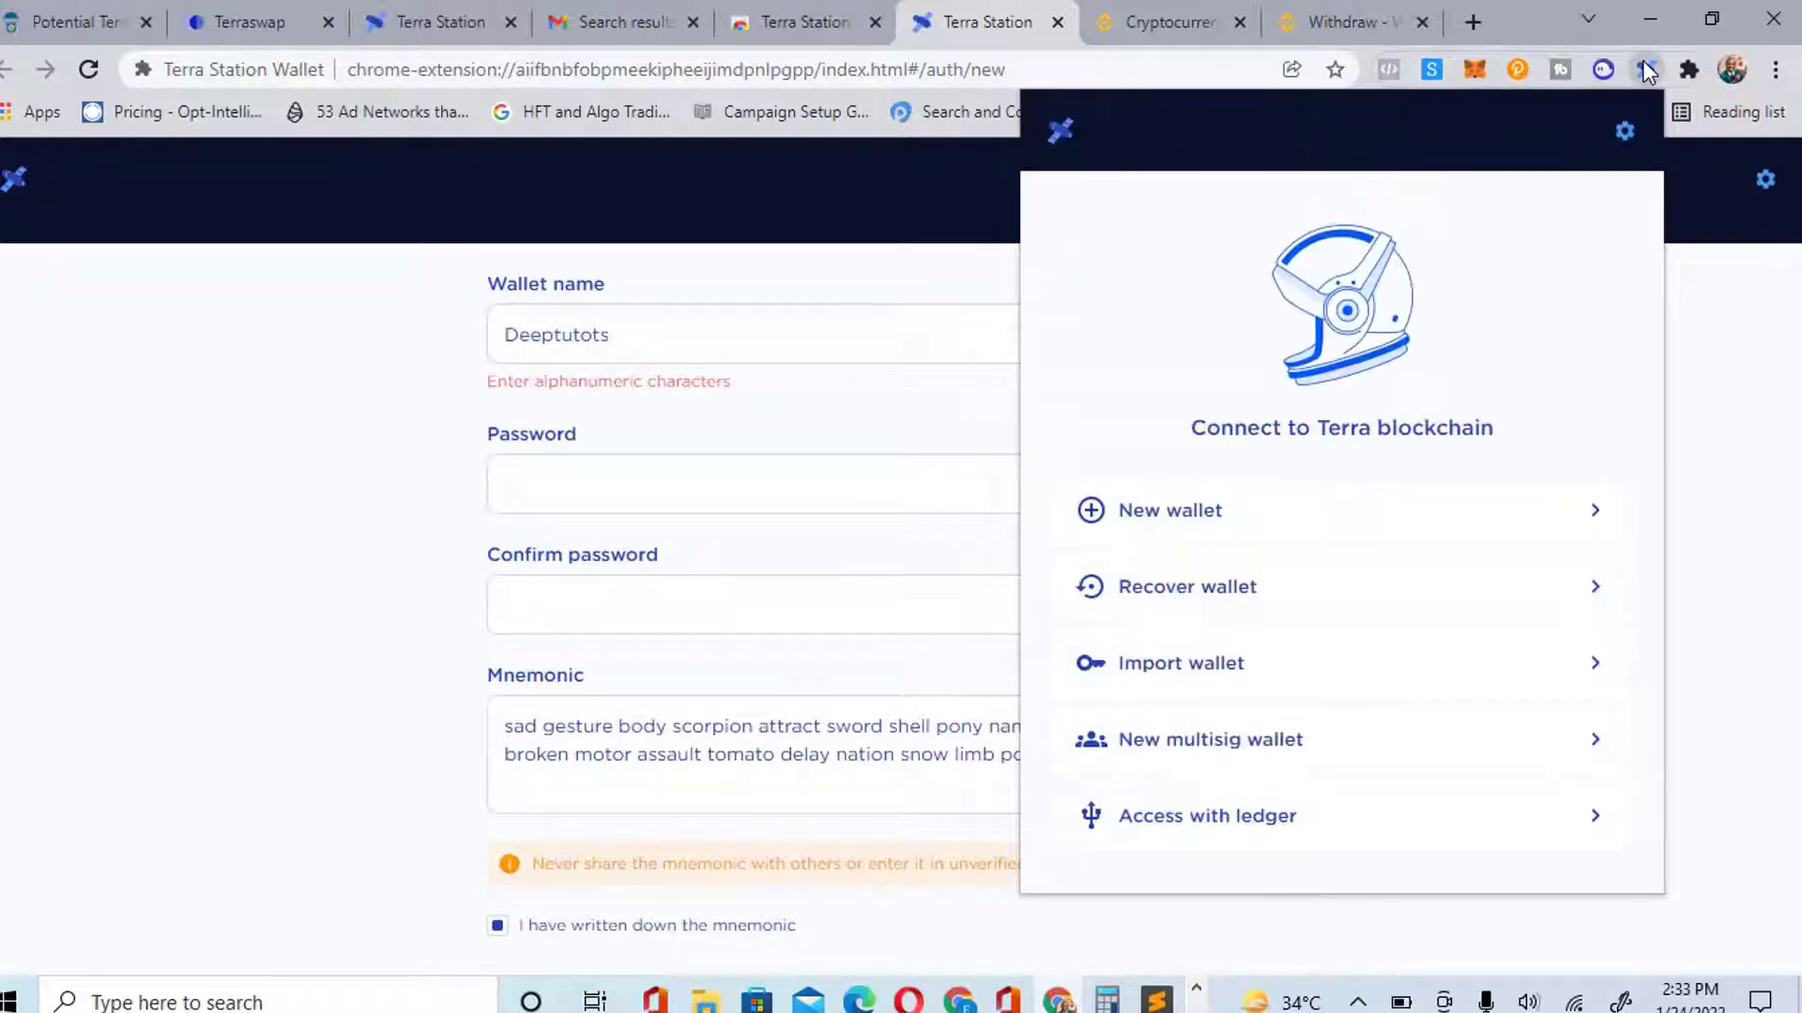
pyautogui.click(1255, 593)
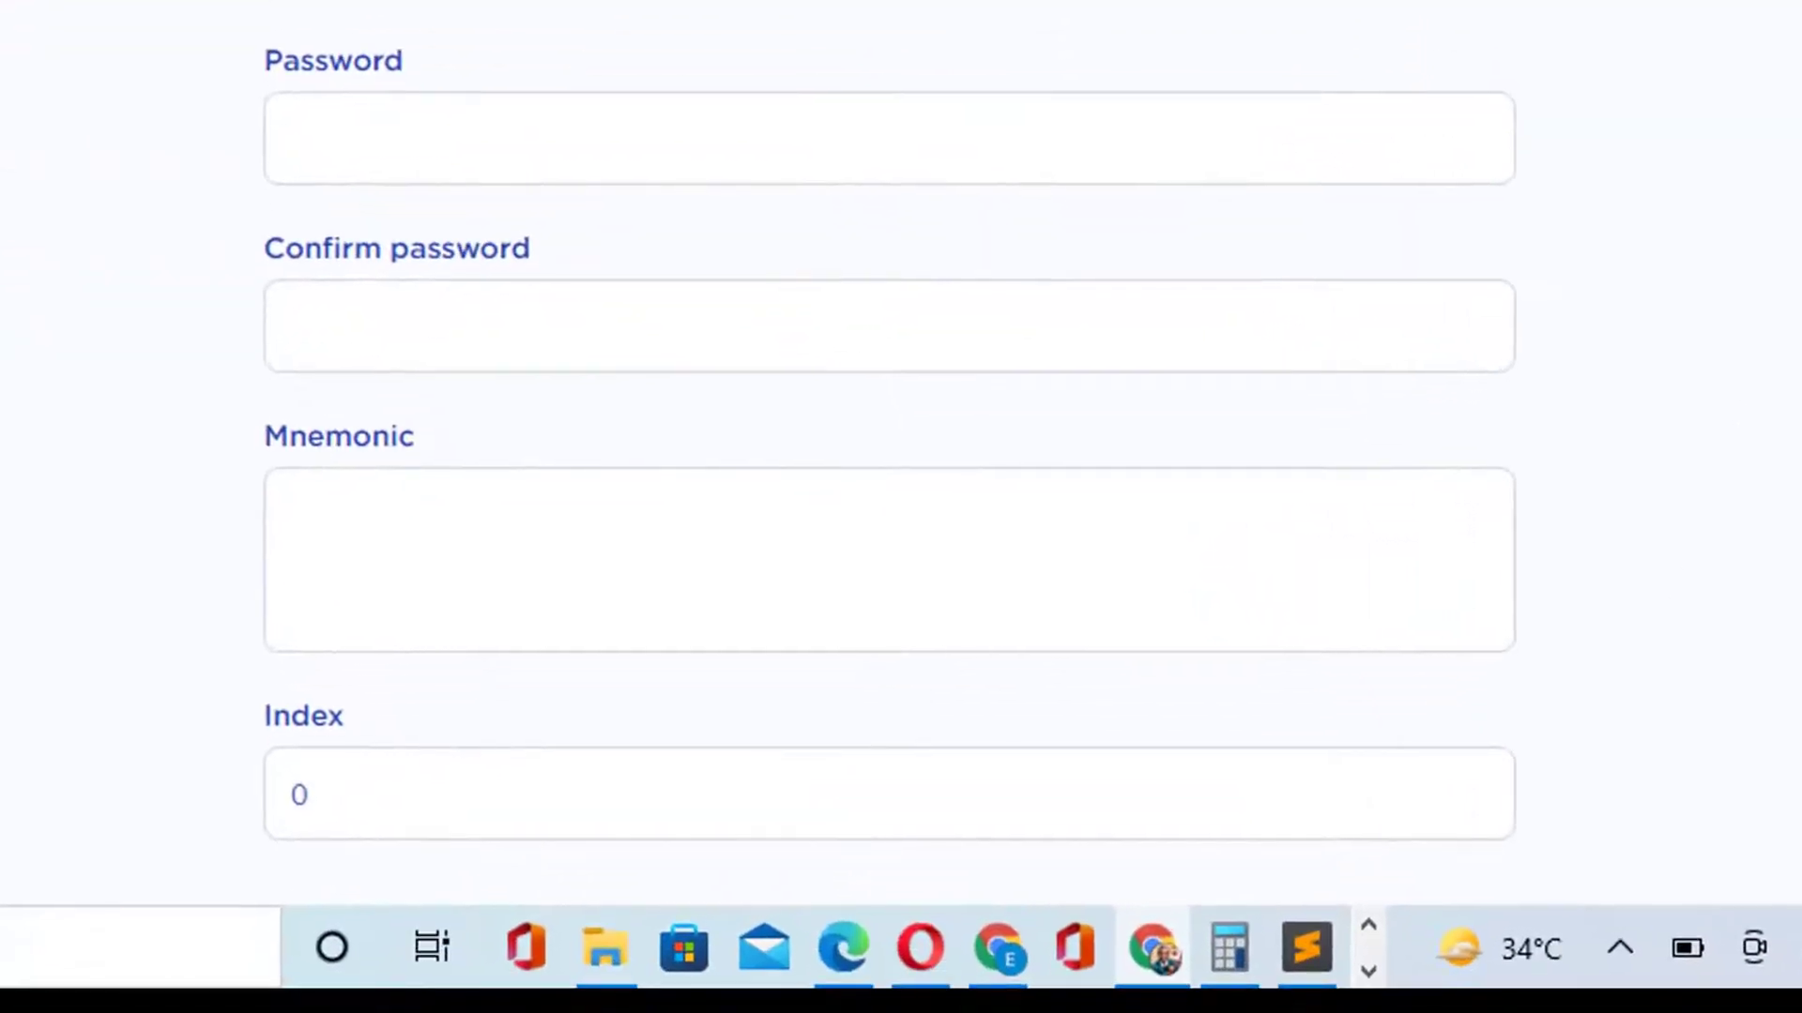
pyautogui.scroll(-2, 890, 469)
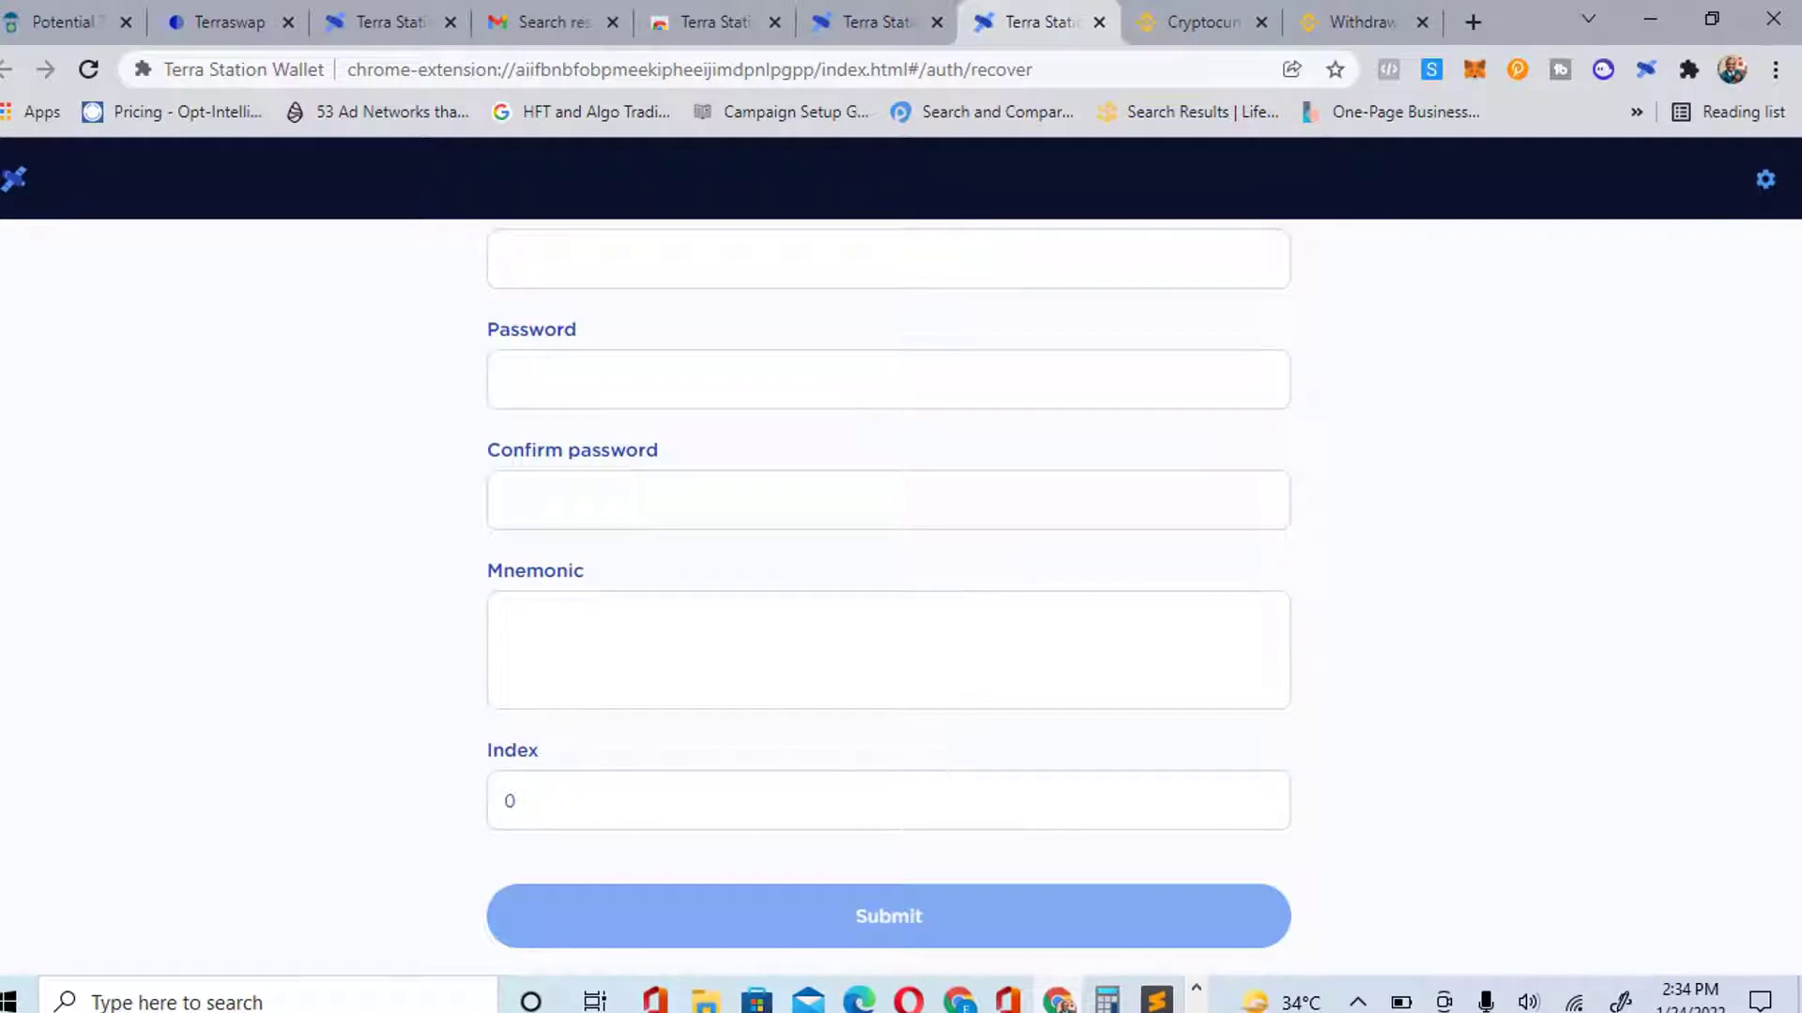
pyautogui.scroll(1, 889, 563)
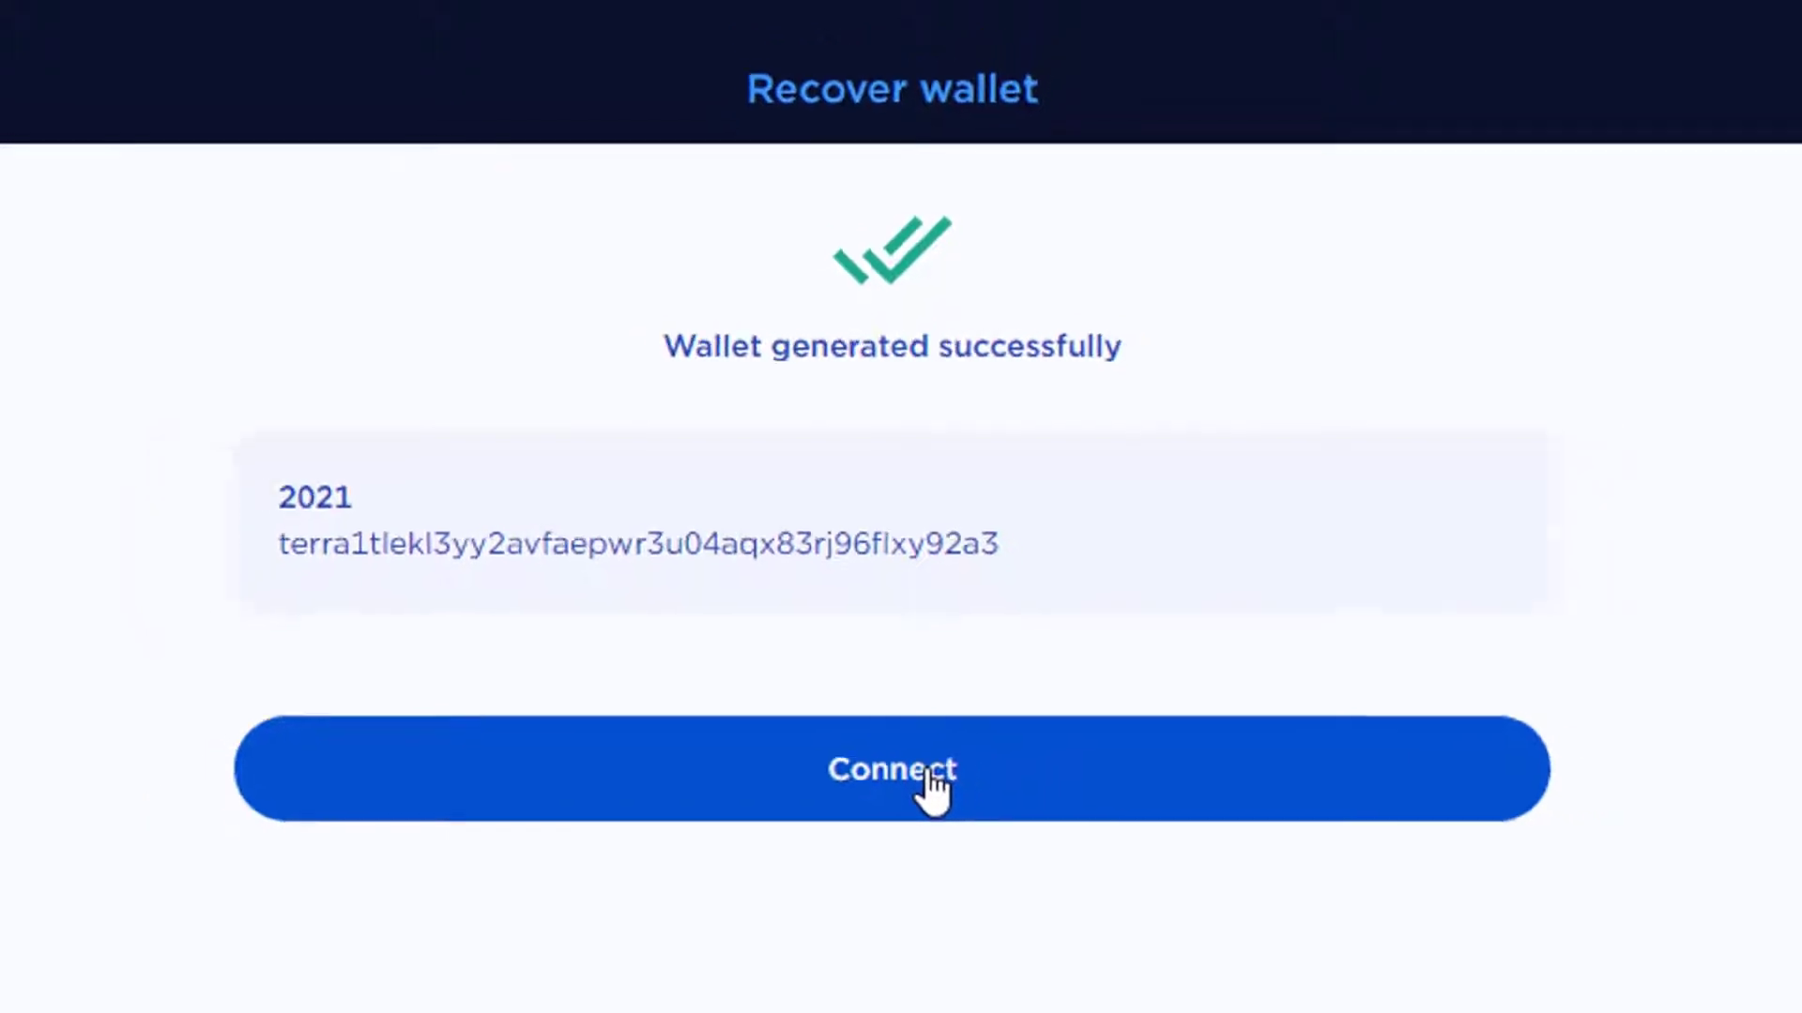
# Connect the recovered wallet 2021 and return to the TerraSwap dashboard tab
pyautogui.click(929, 825)
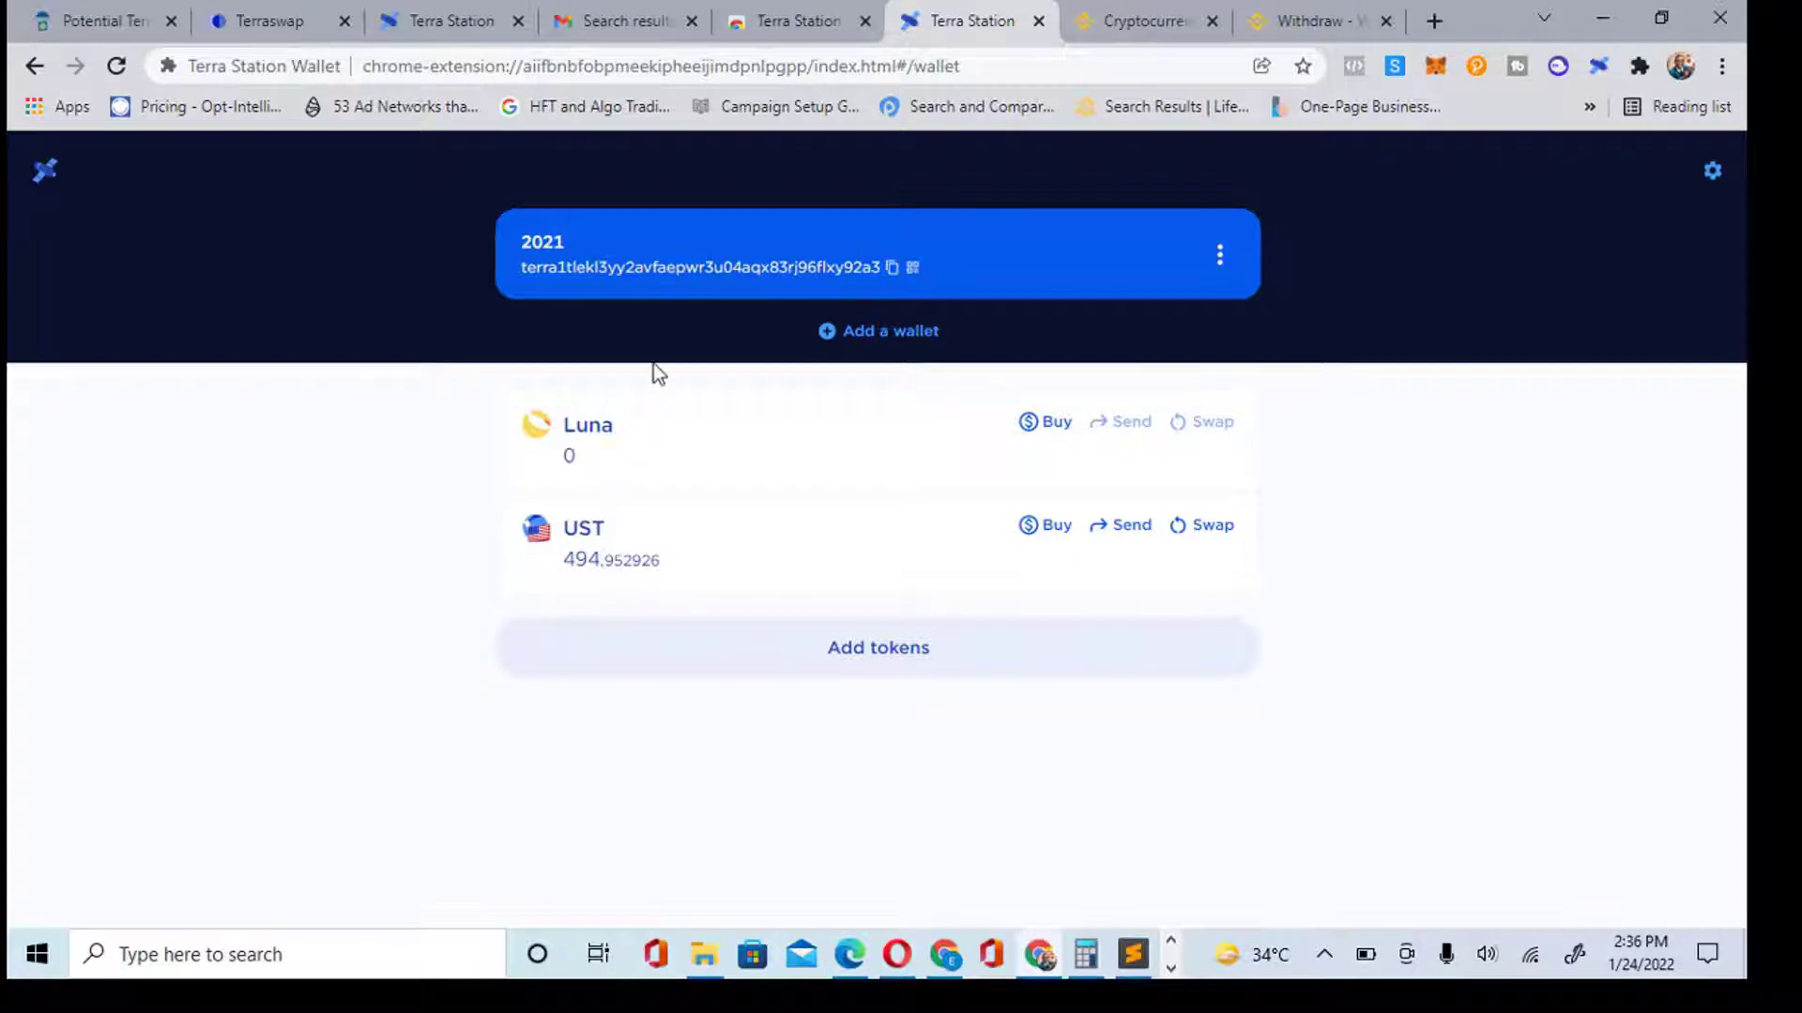
pyautogui.click(452, 19)
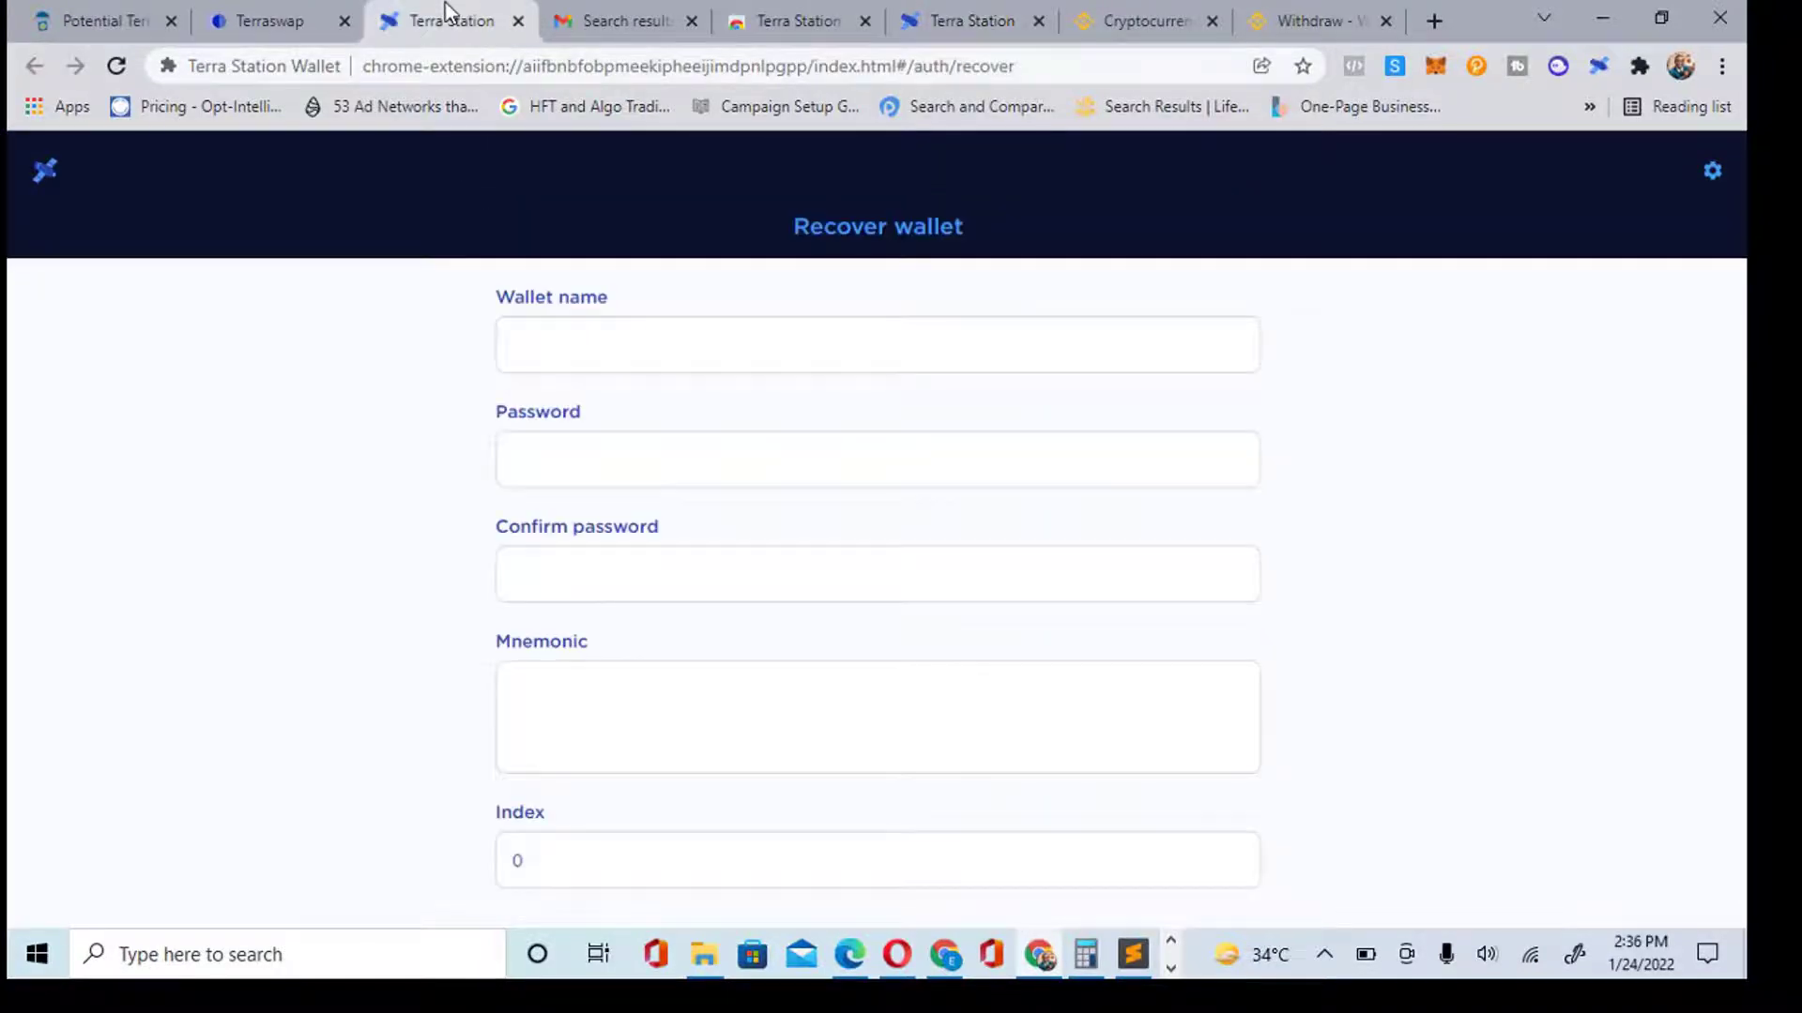
pyautogui.click(256, 20)
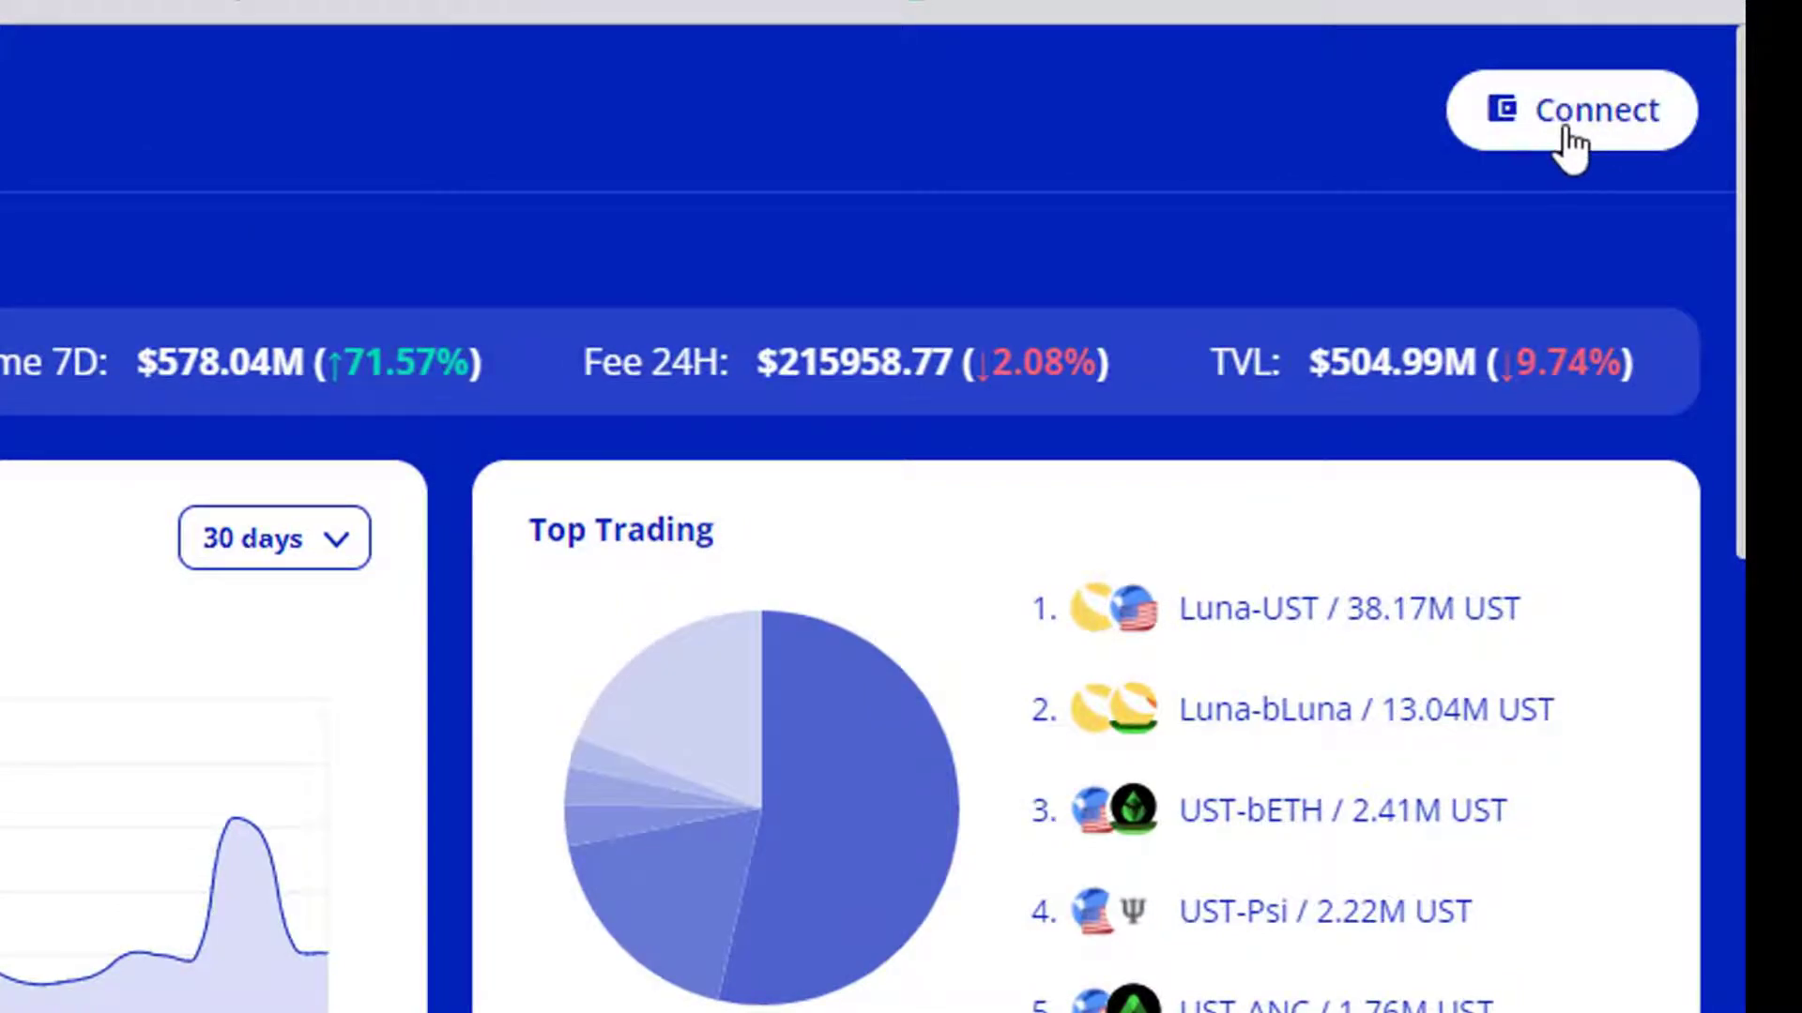
# Connect TerraSwap to Terra Station Wallet and approve the connection on Mainnet
pyautogui.click(1573, 141)
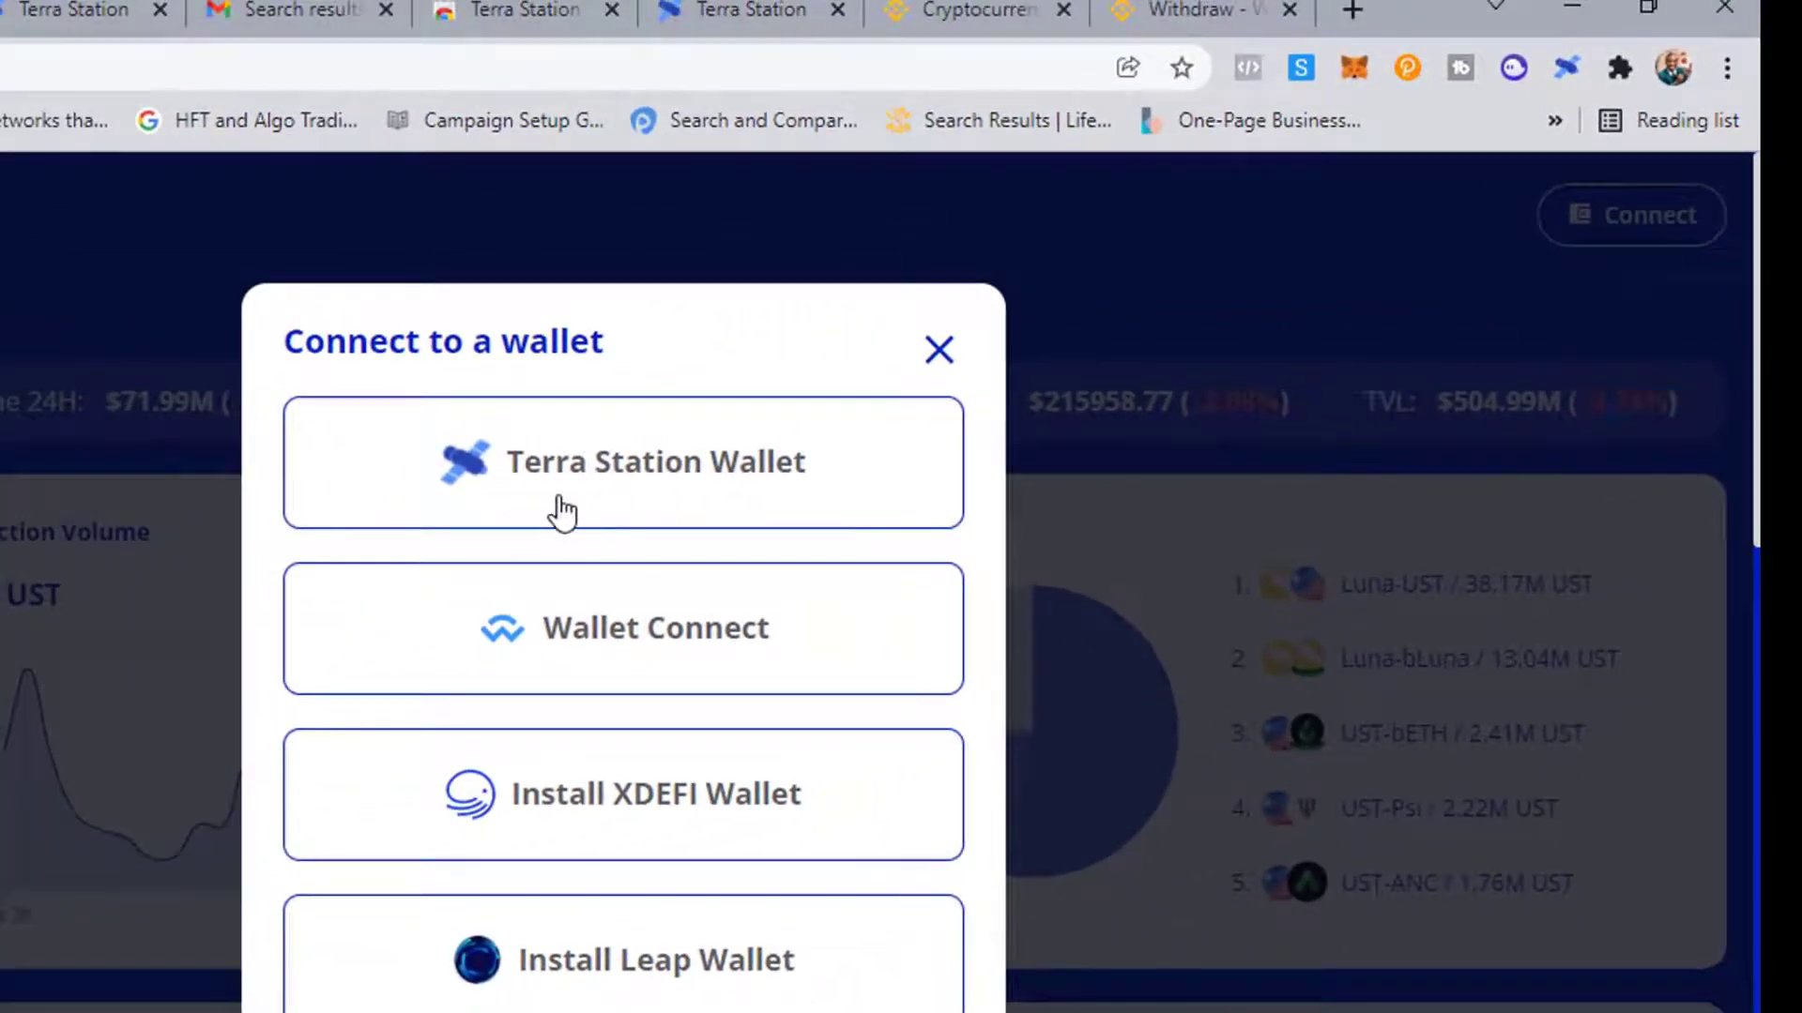
pyautogui.click(665, 492)
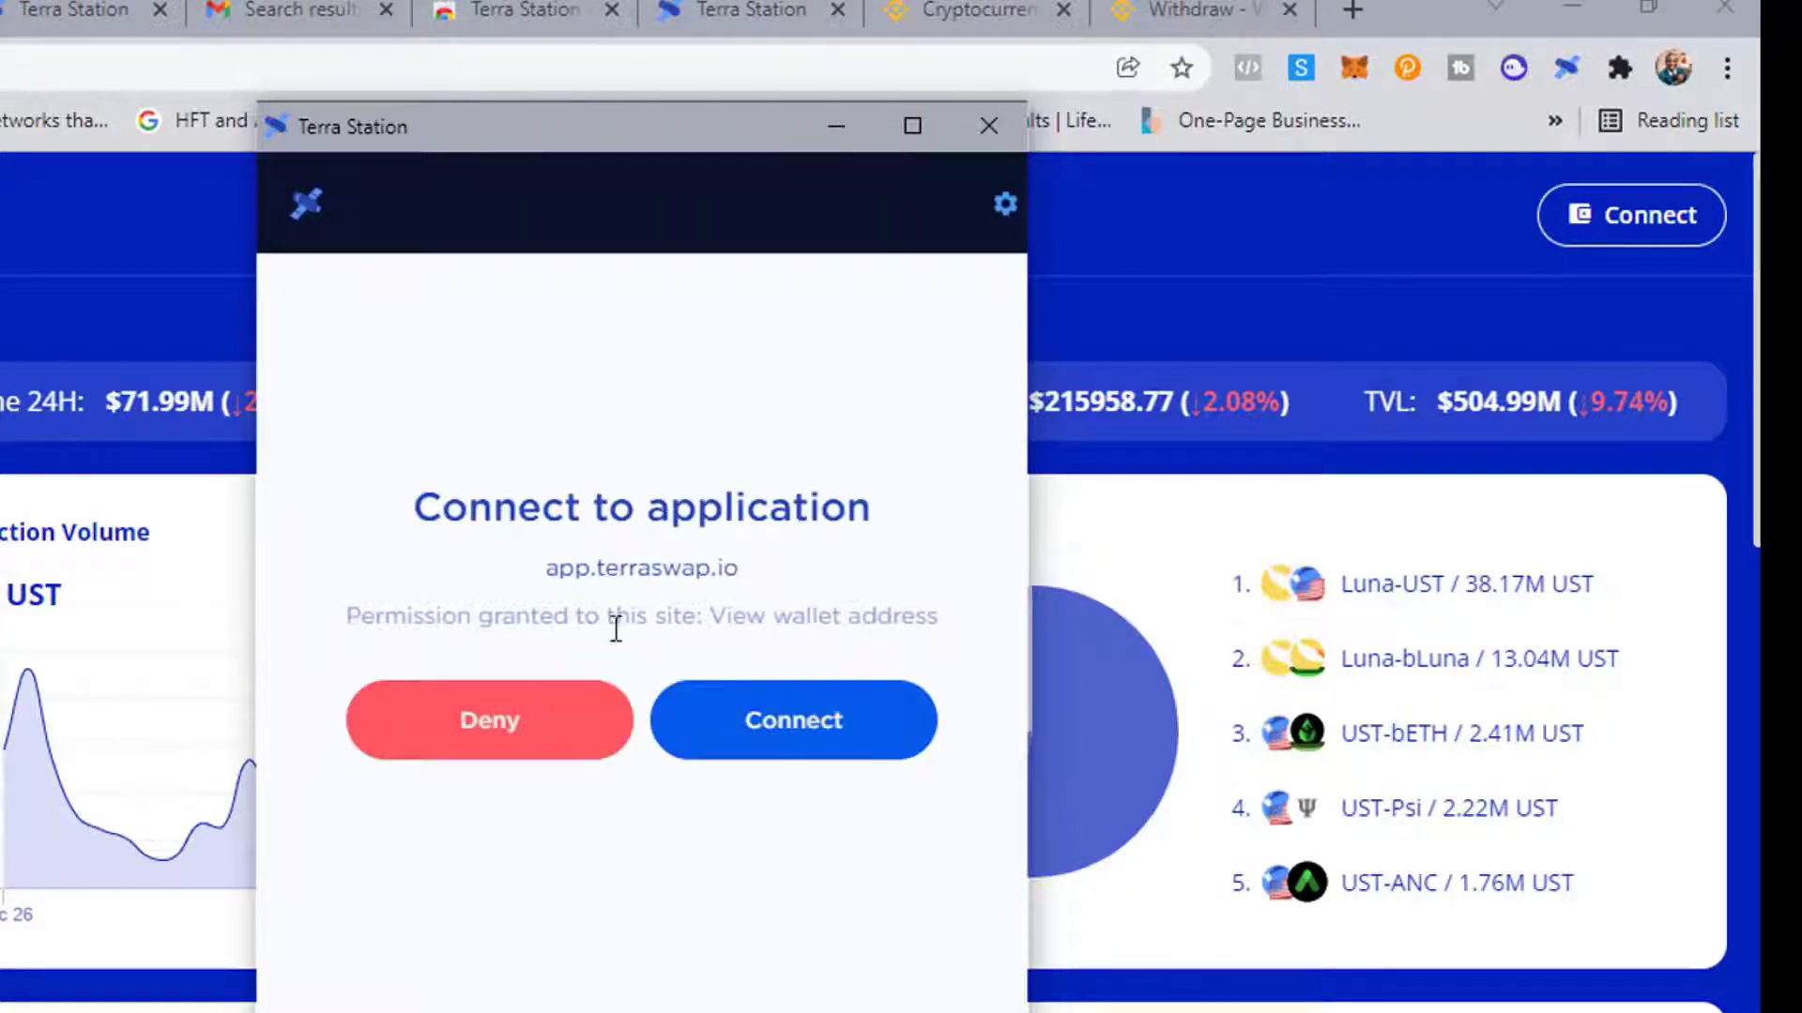
pyautogui.click(797, 748)
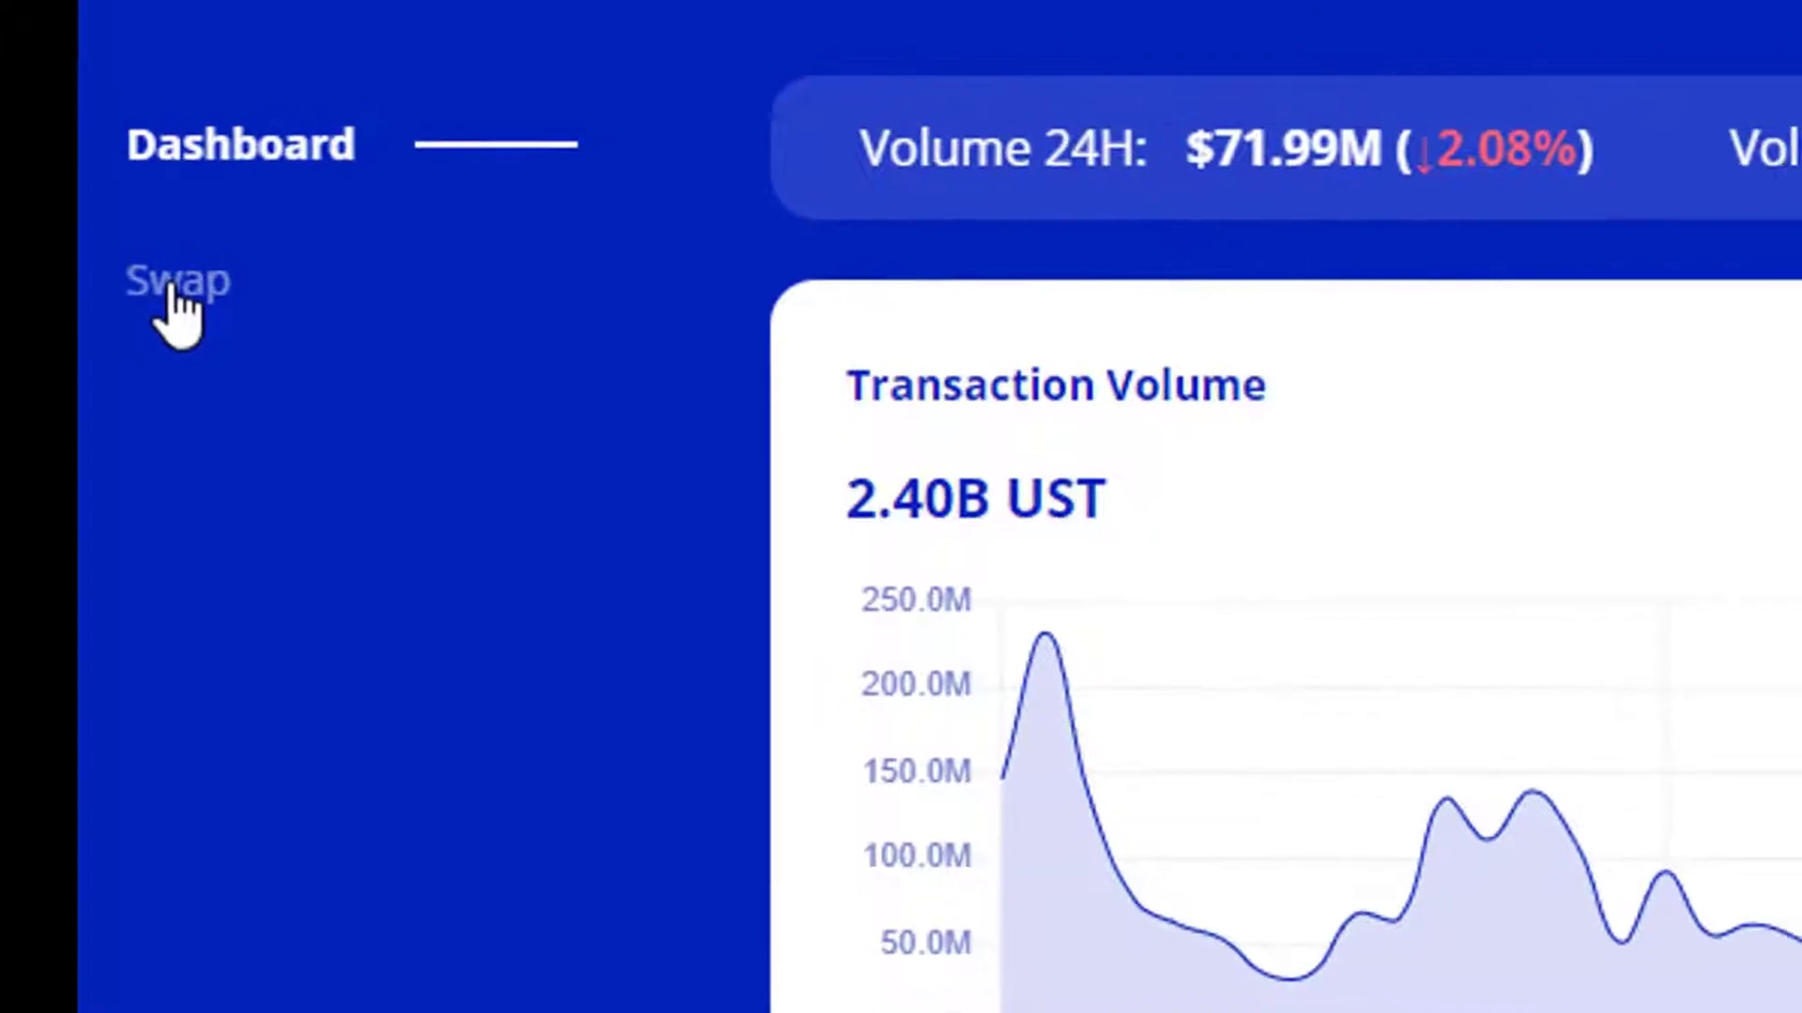
# Visit TerraSwap's Swap page, then return to the Terra Station wallet showing 494.952926 UST
pyautogui.click(174, 286)
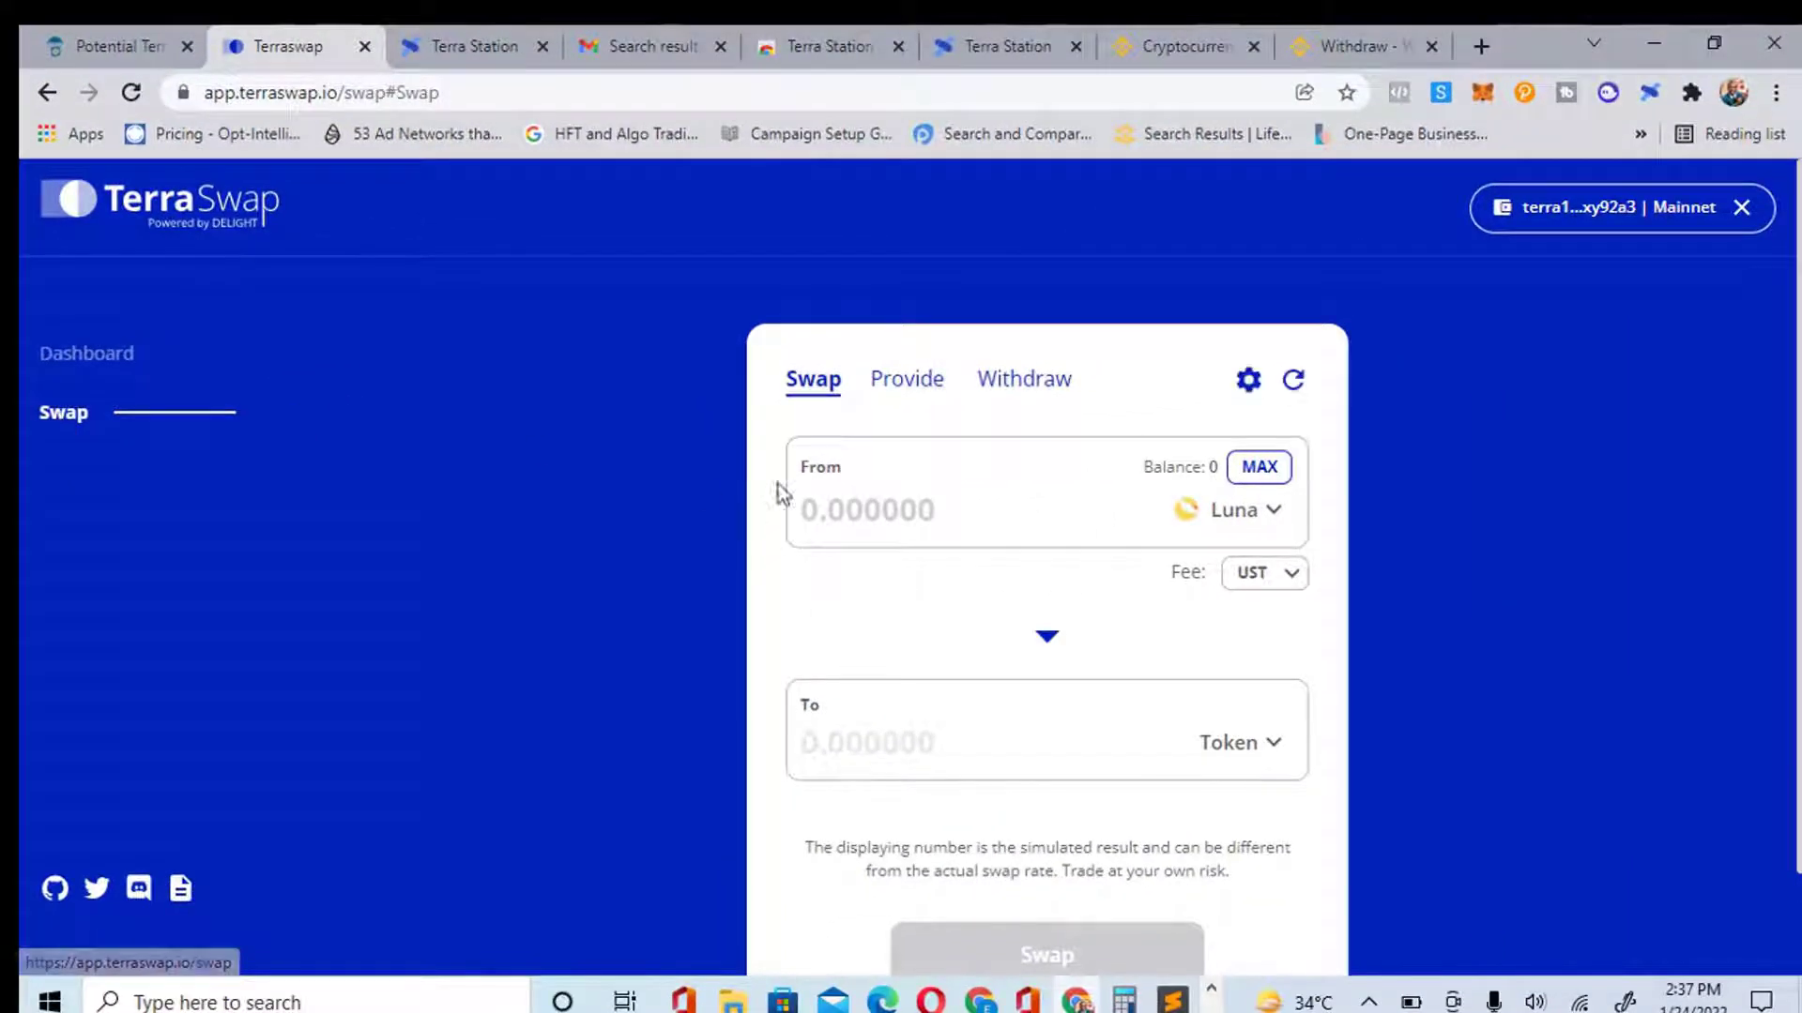
pyautogui.scroll(-1, 1799, 302)
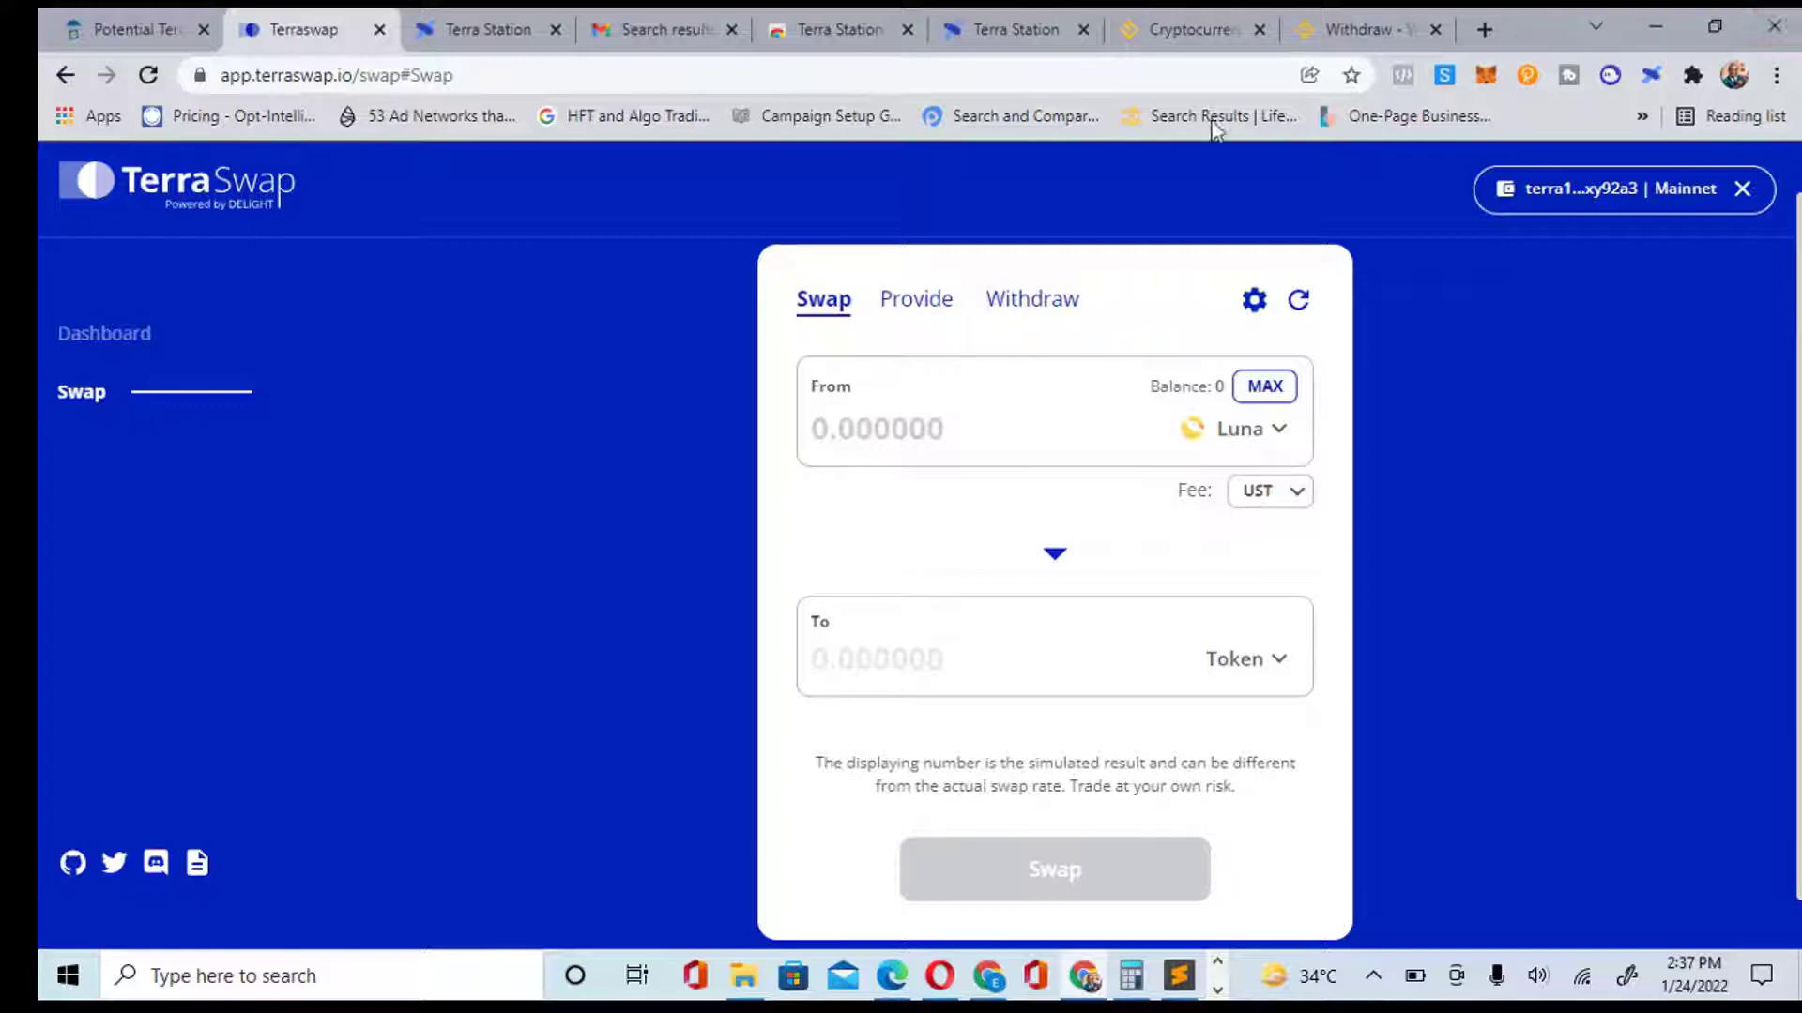
pyautogui.click(1031, 28)
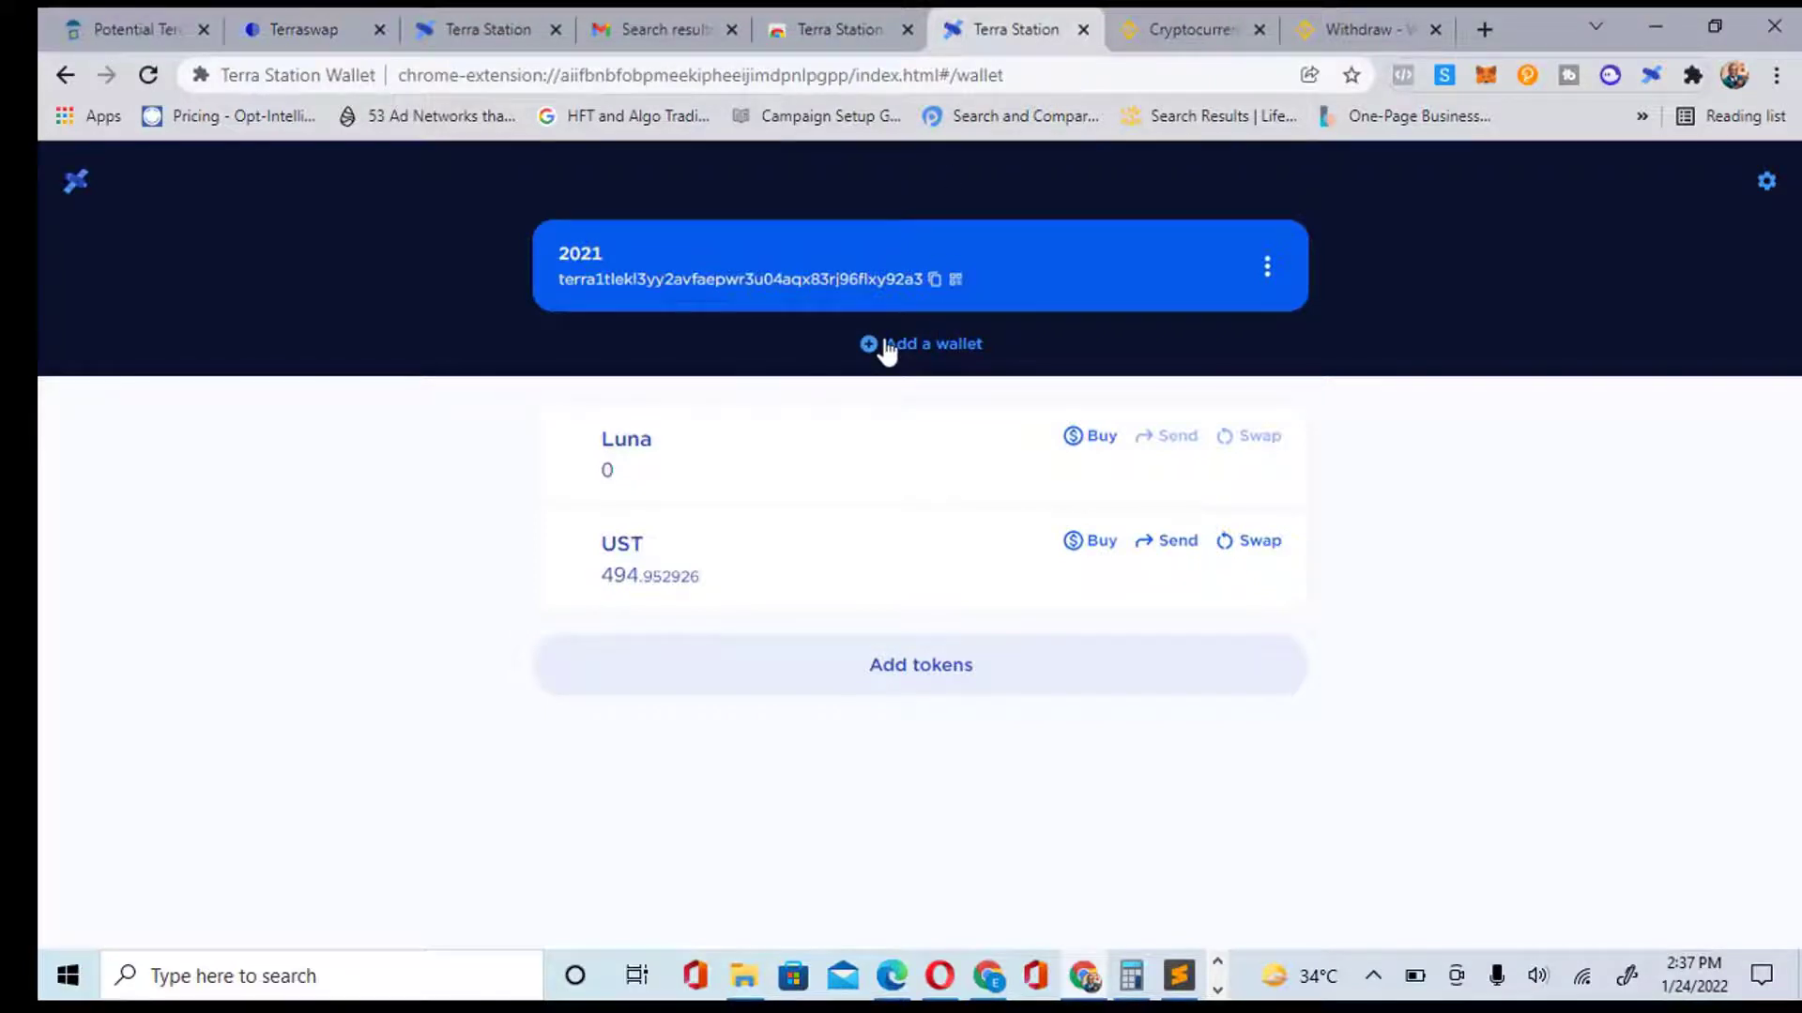
# Reload the Terra Station wallet page and move on to Binance's Markets page
pyautogui.click(148, 77)
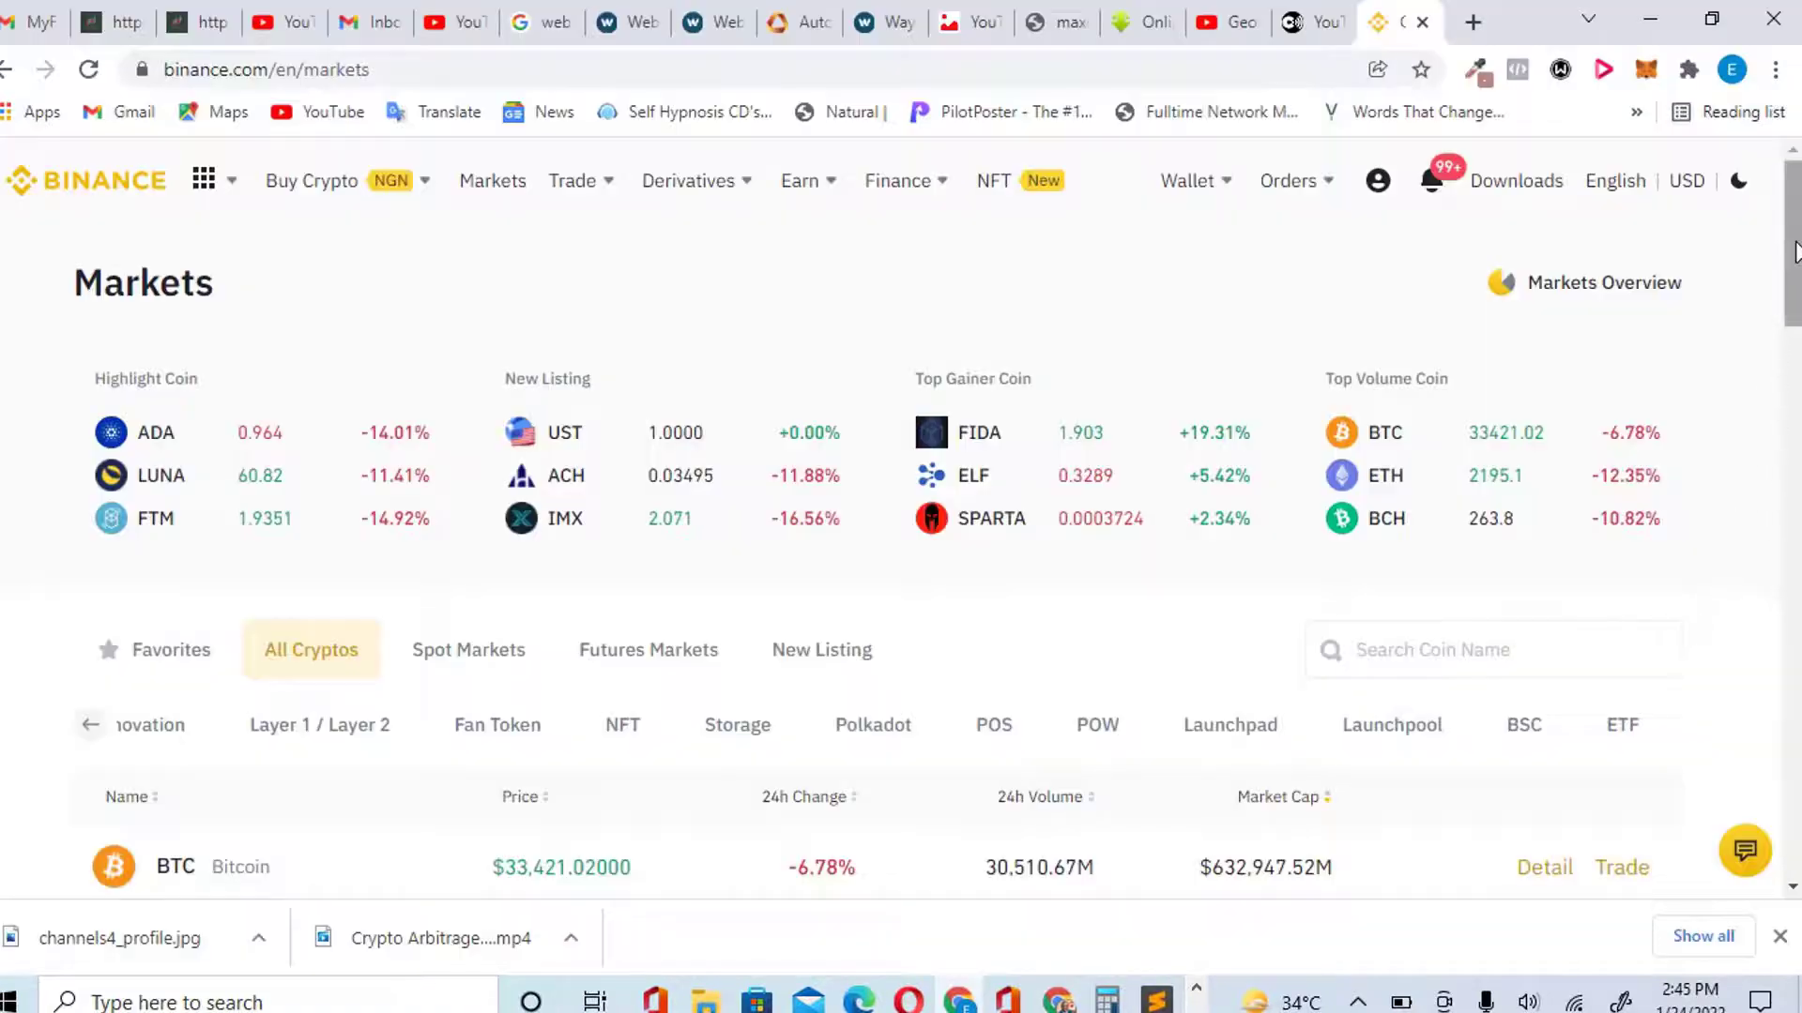
# Search Binance markets for 'ust' and open UST TerraUSD trading in Classic mode
pyautogui.moveTo(1796, 252); pyautogui.dragTo(1797, 310)
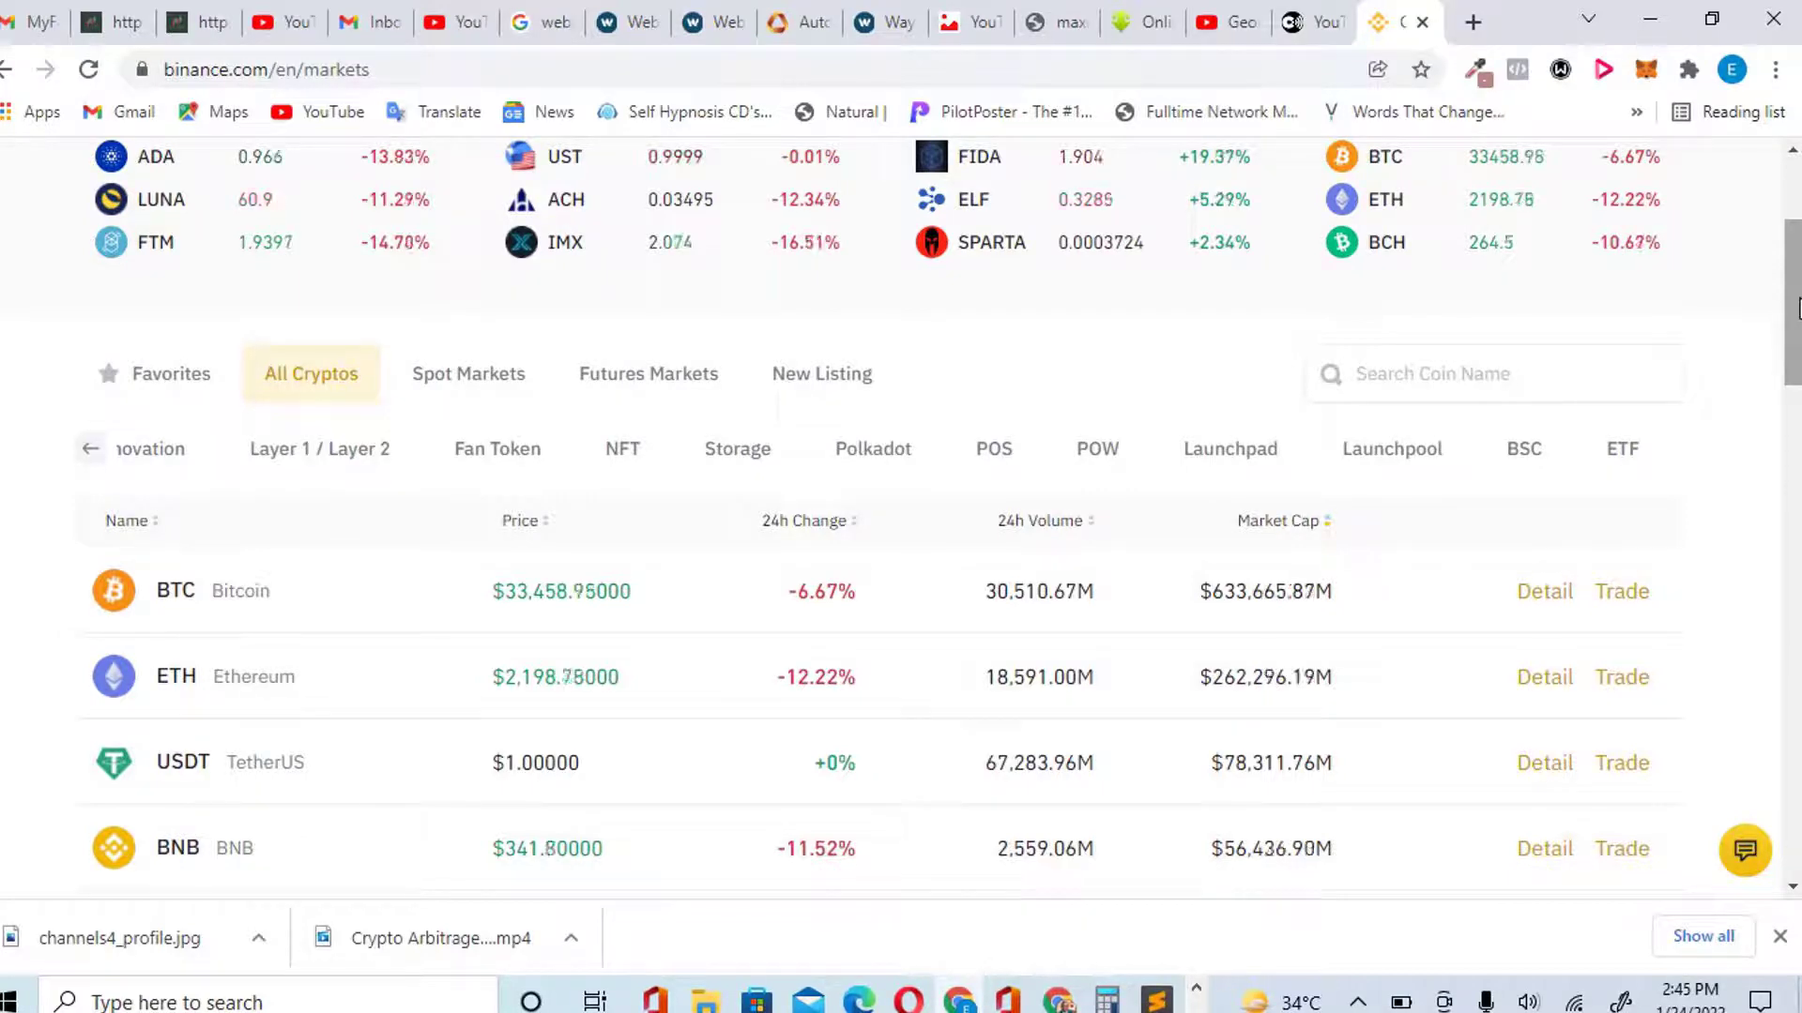
pyautogui.click(1431, 386)
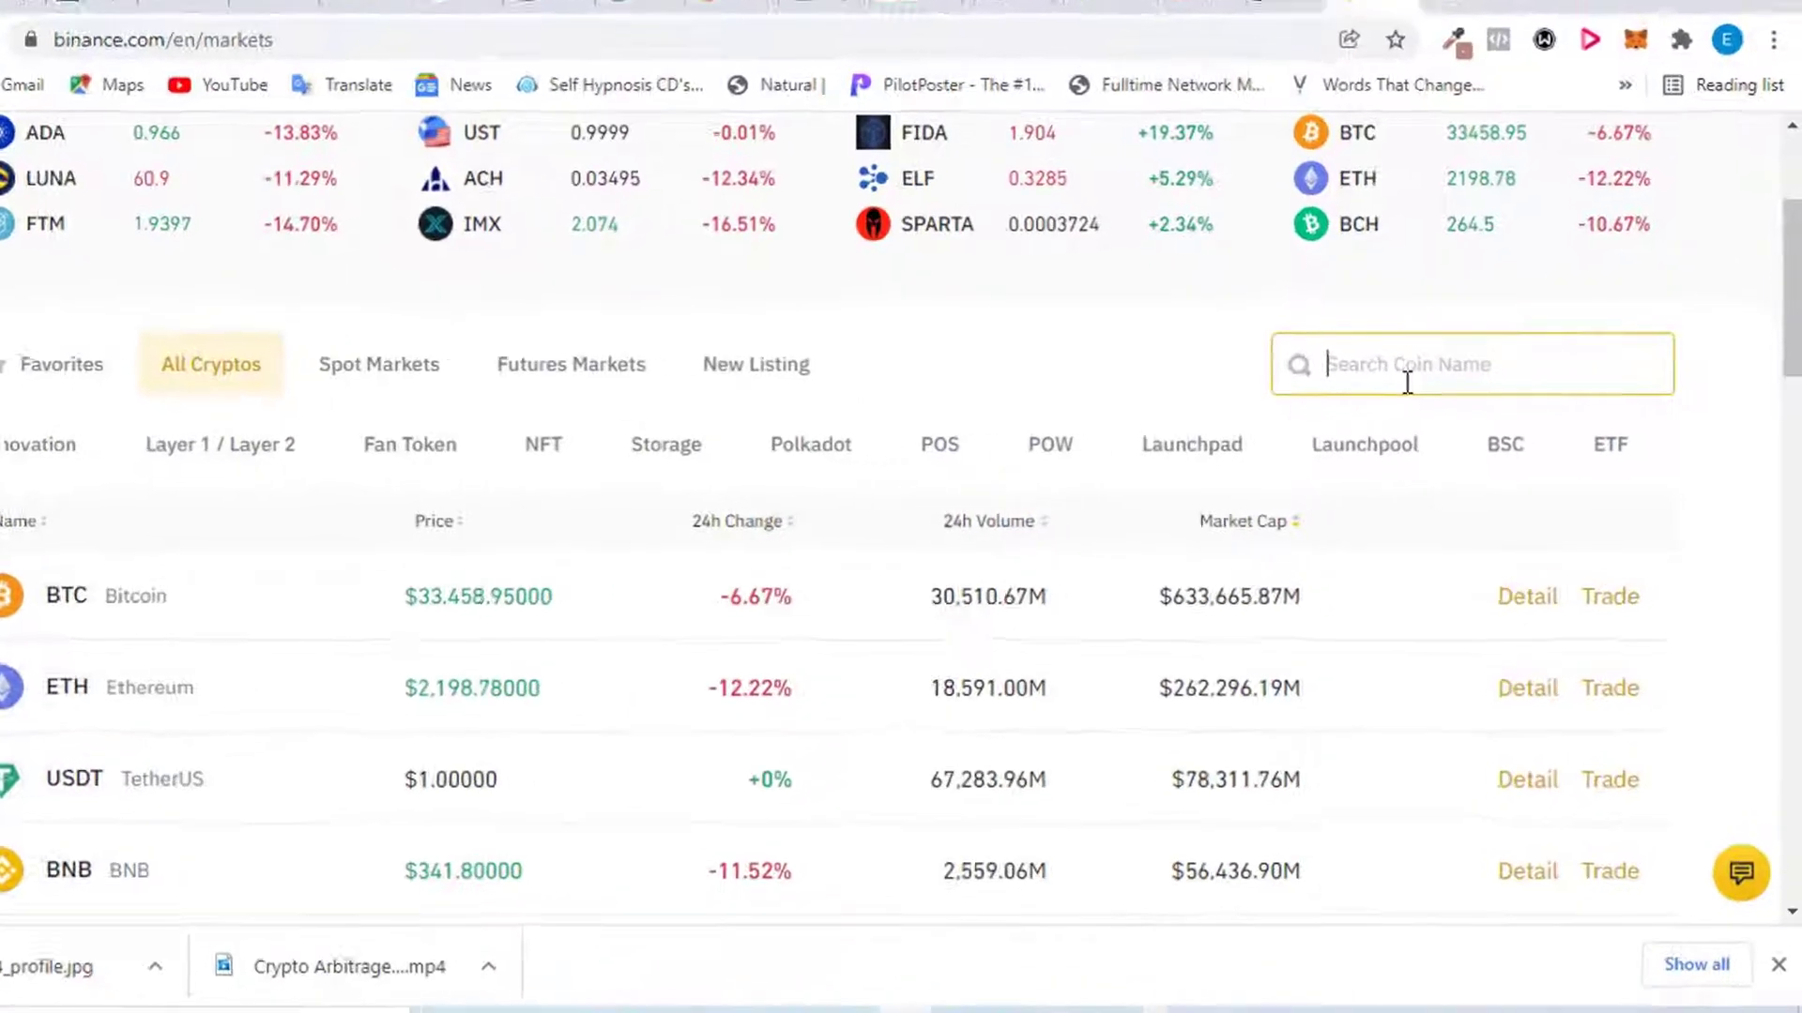
pyautogui.write('ust')
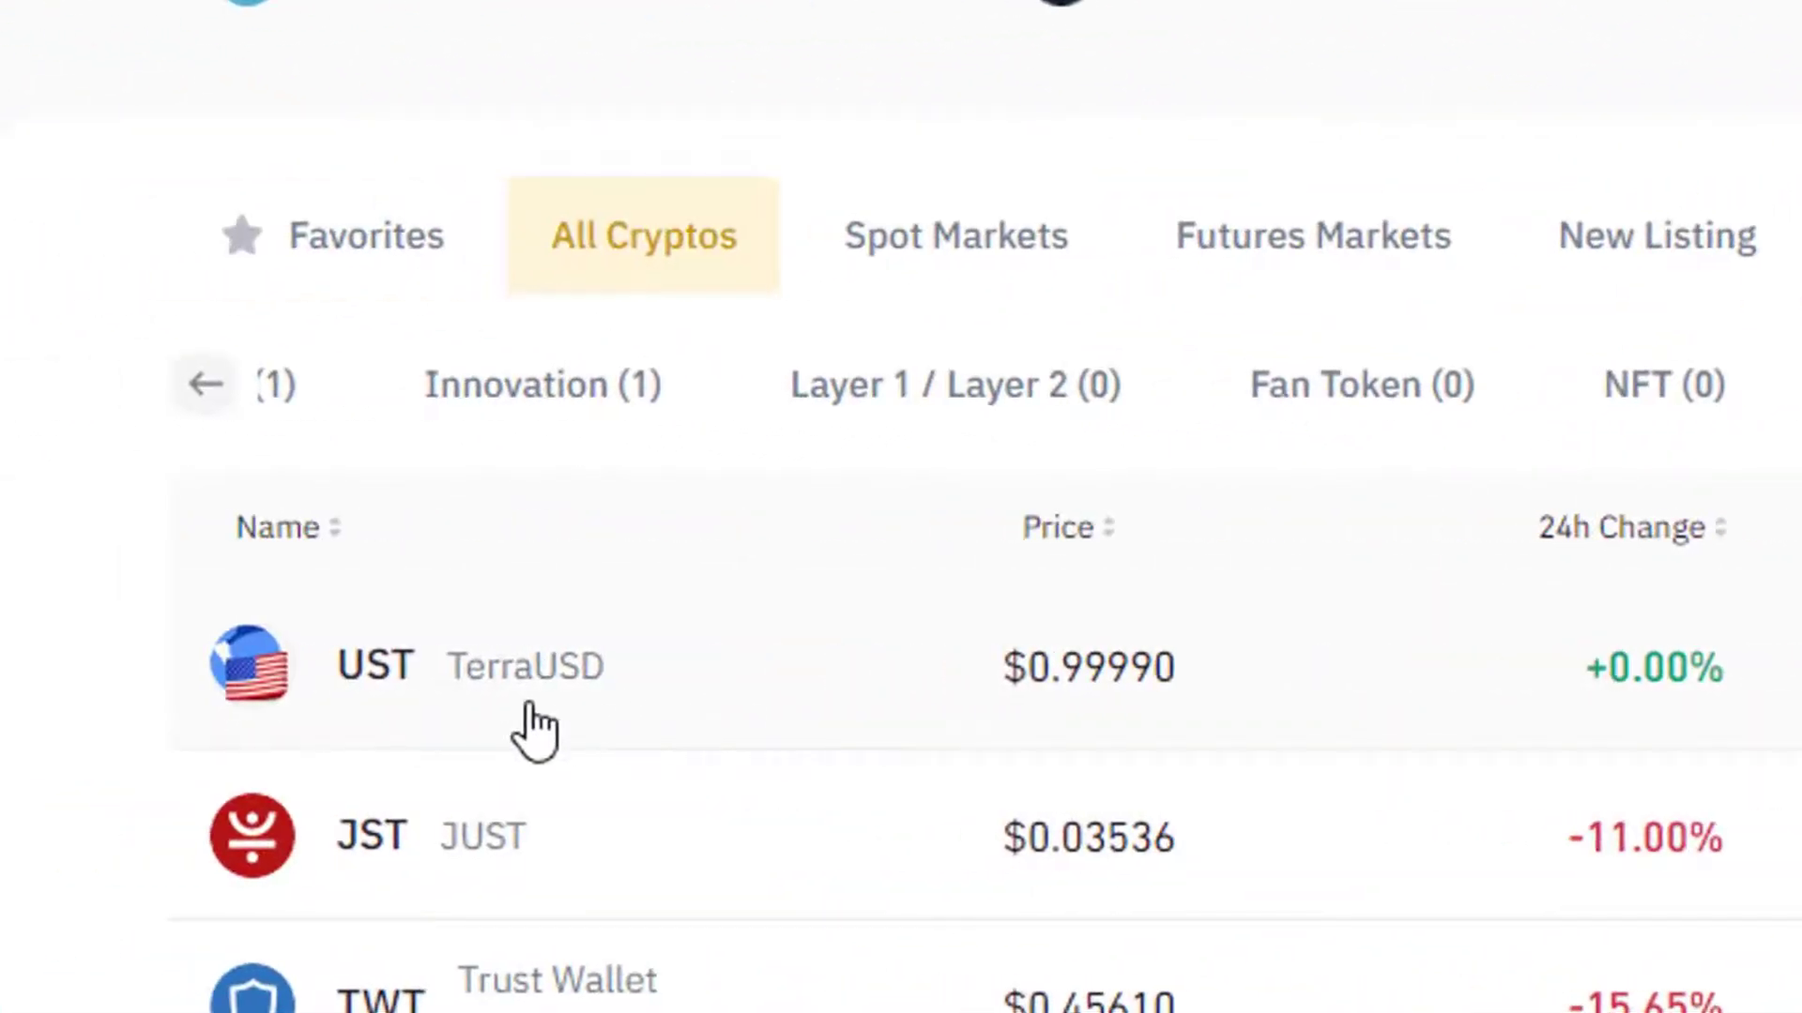
pyautogui.click(525, 679)
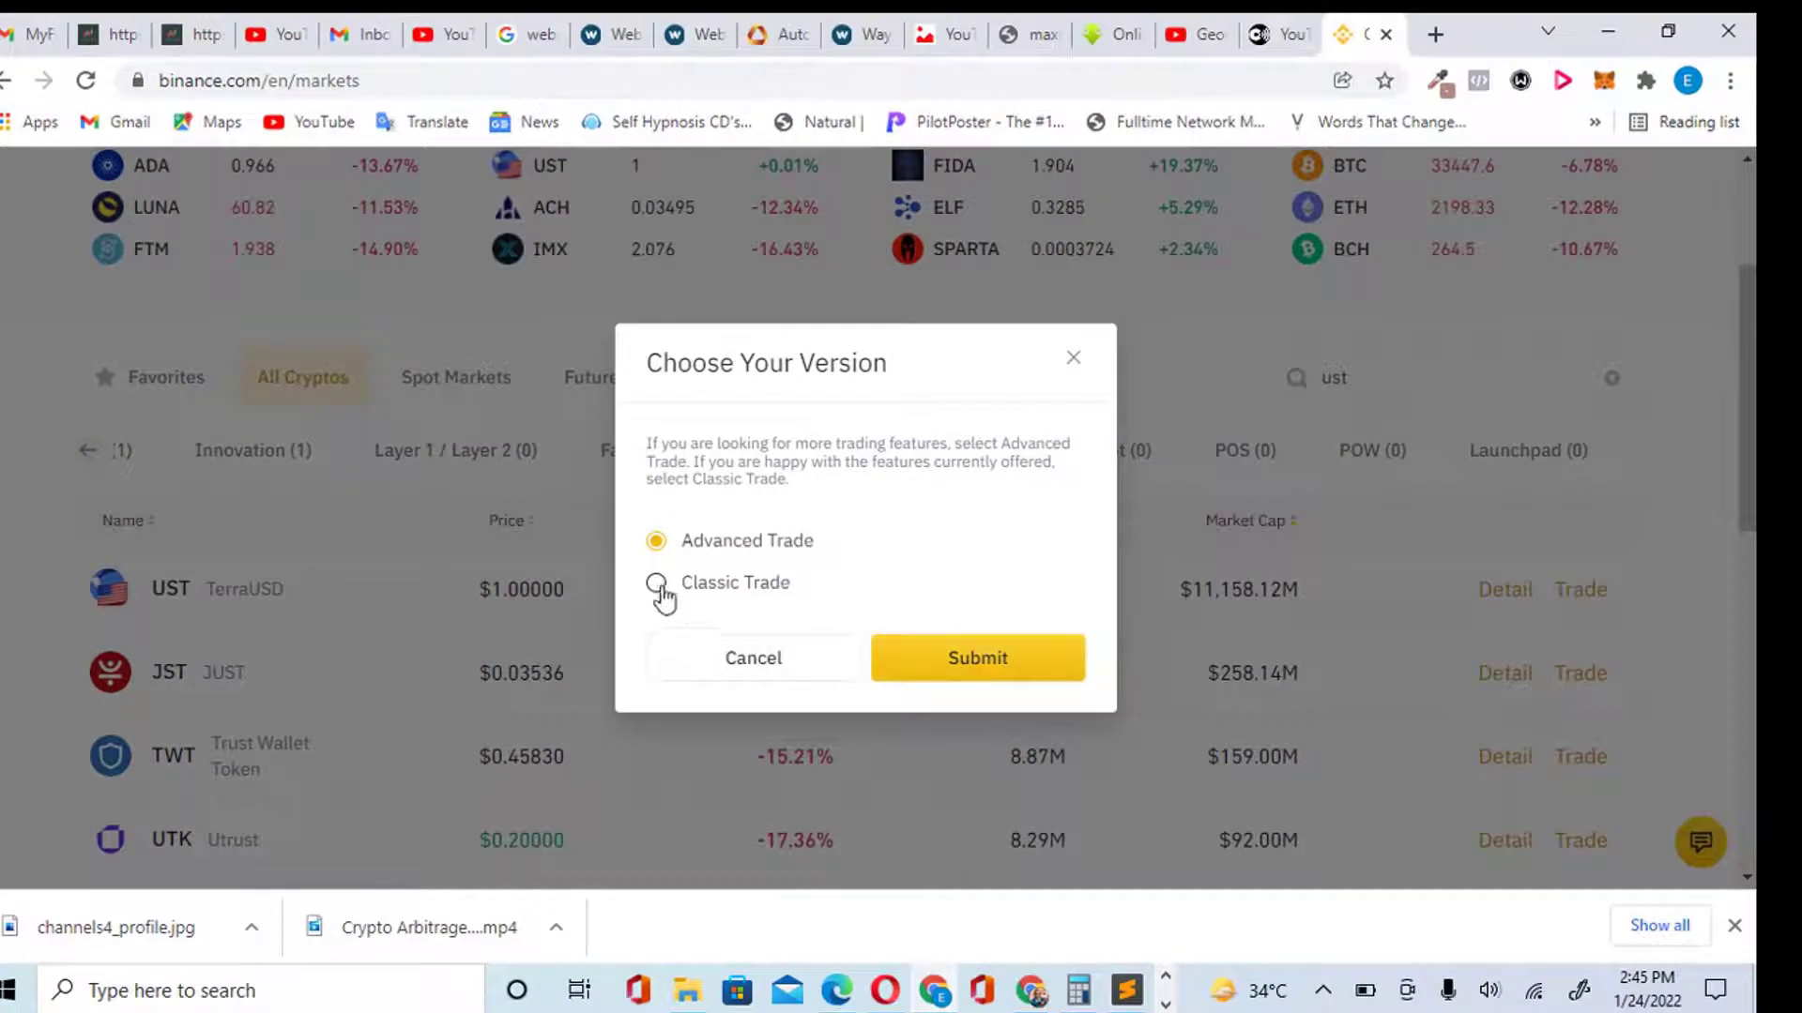
pyautogui.click(657, 583)
pyautogui.click(980, 662)
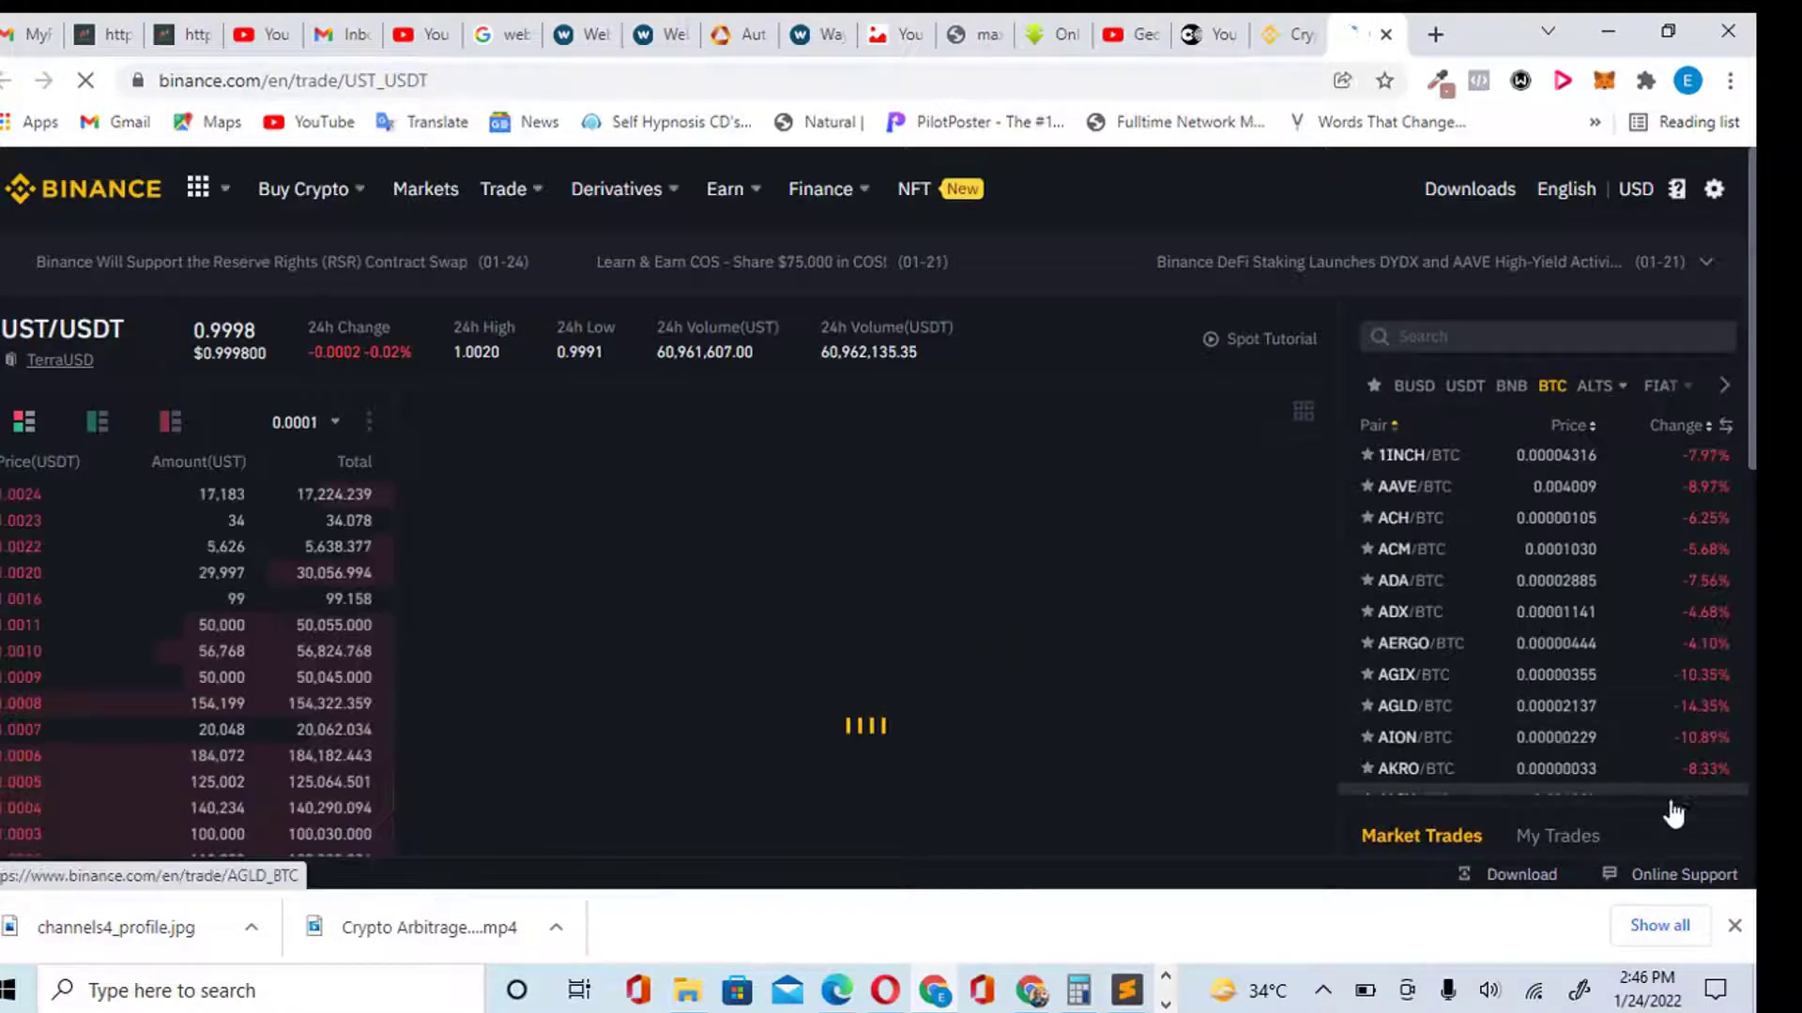
# Close the downloads bar and scroll down to the Spot panel and back up
pyautogui.click(1734, 924)
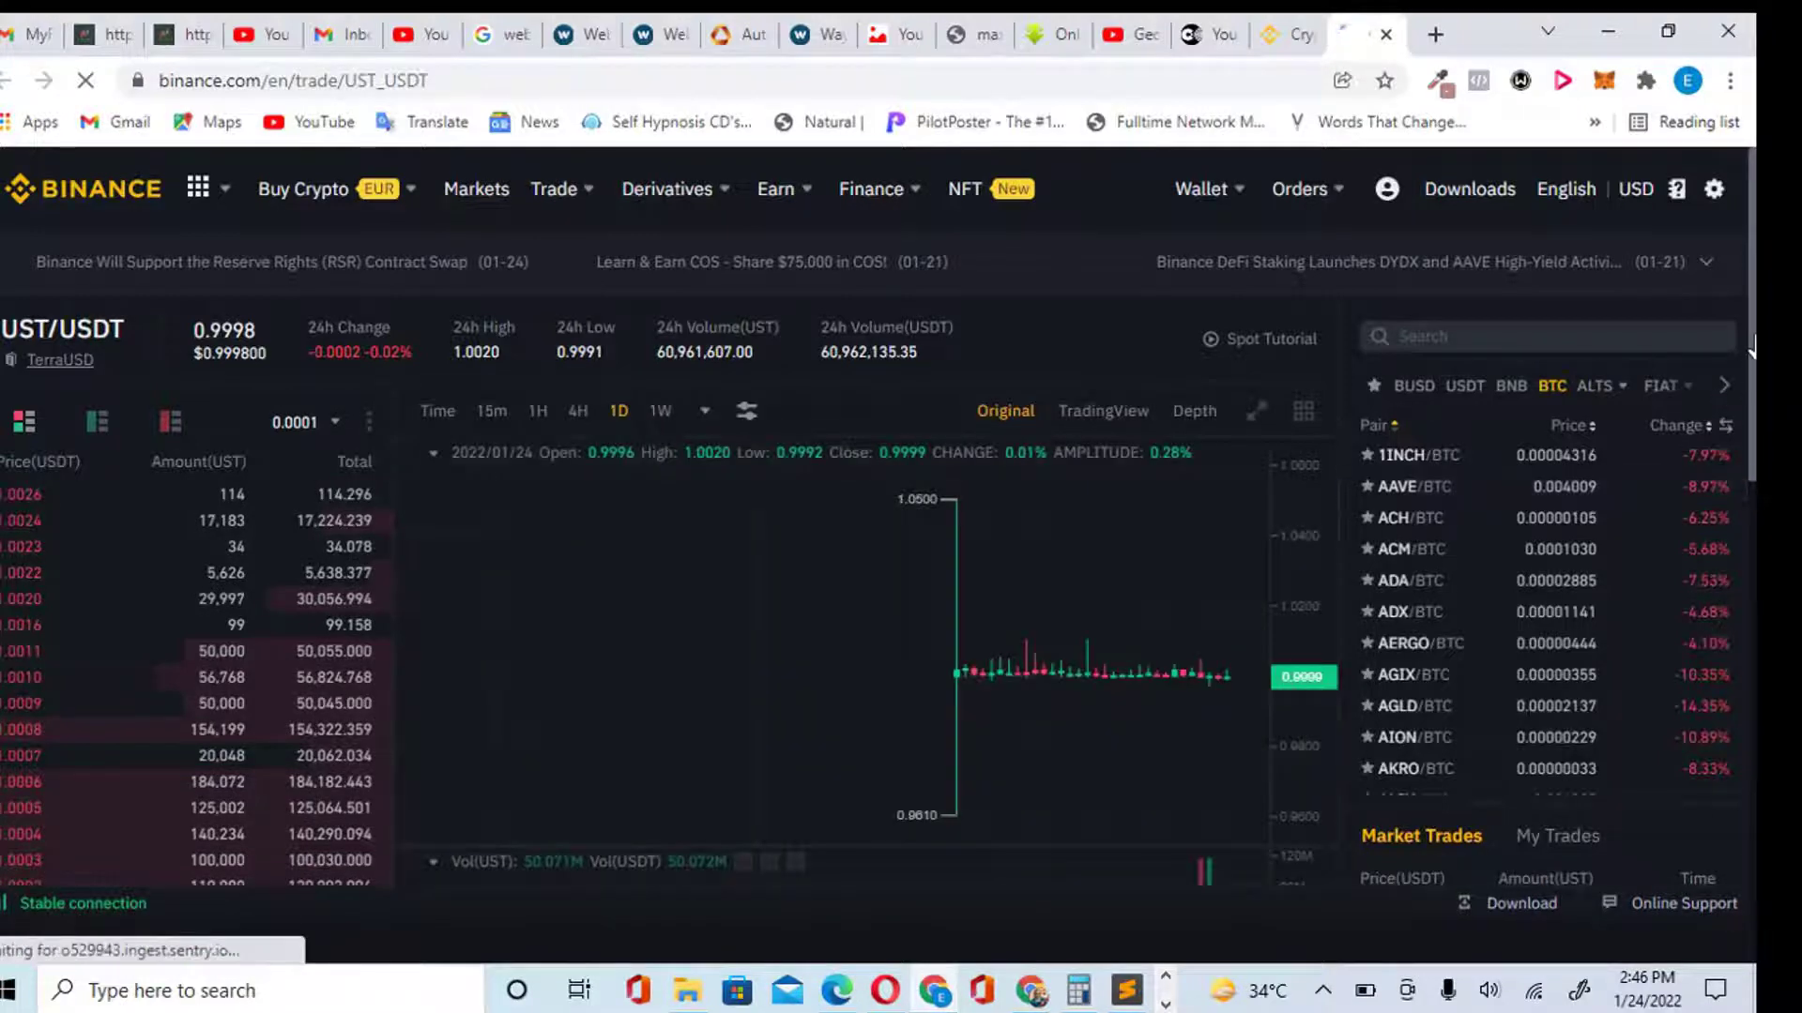
pyautogui.scroll(-1, 878, 506)
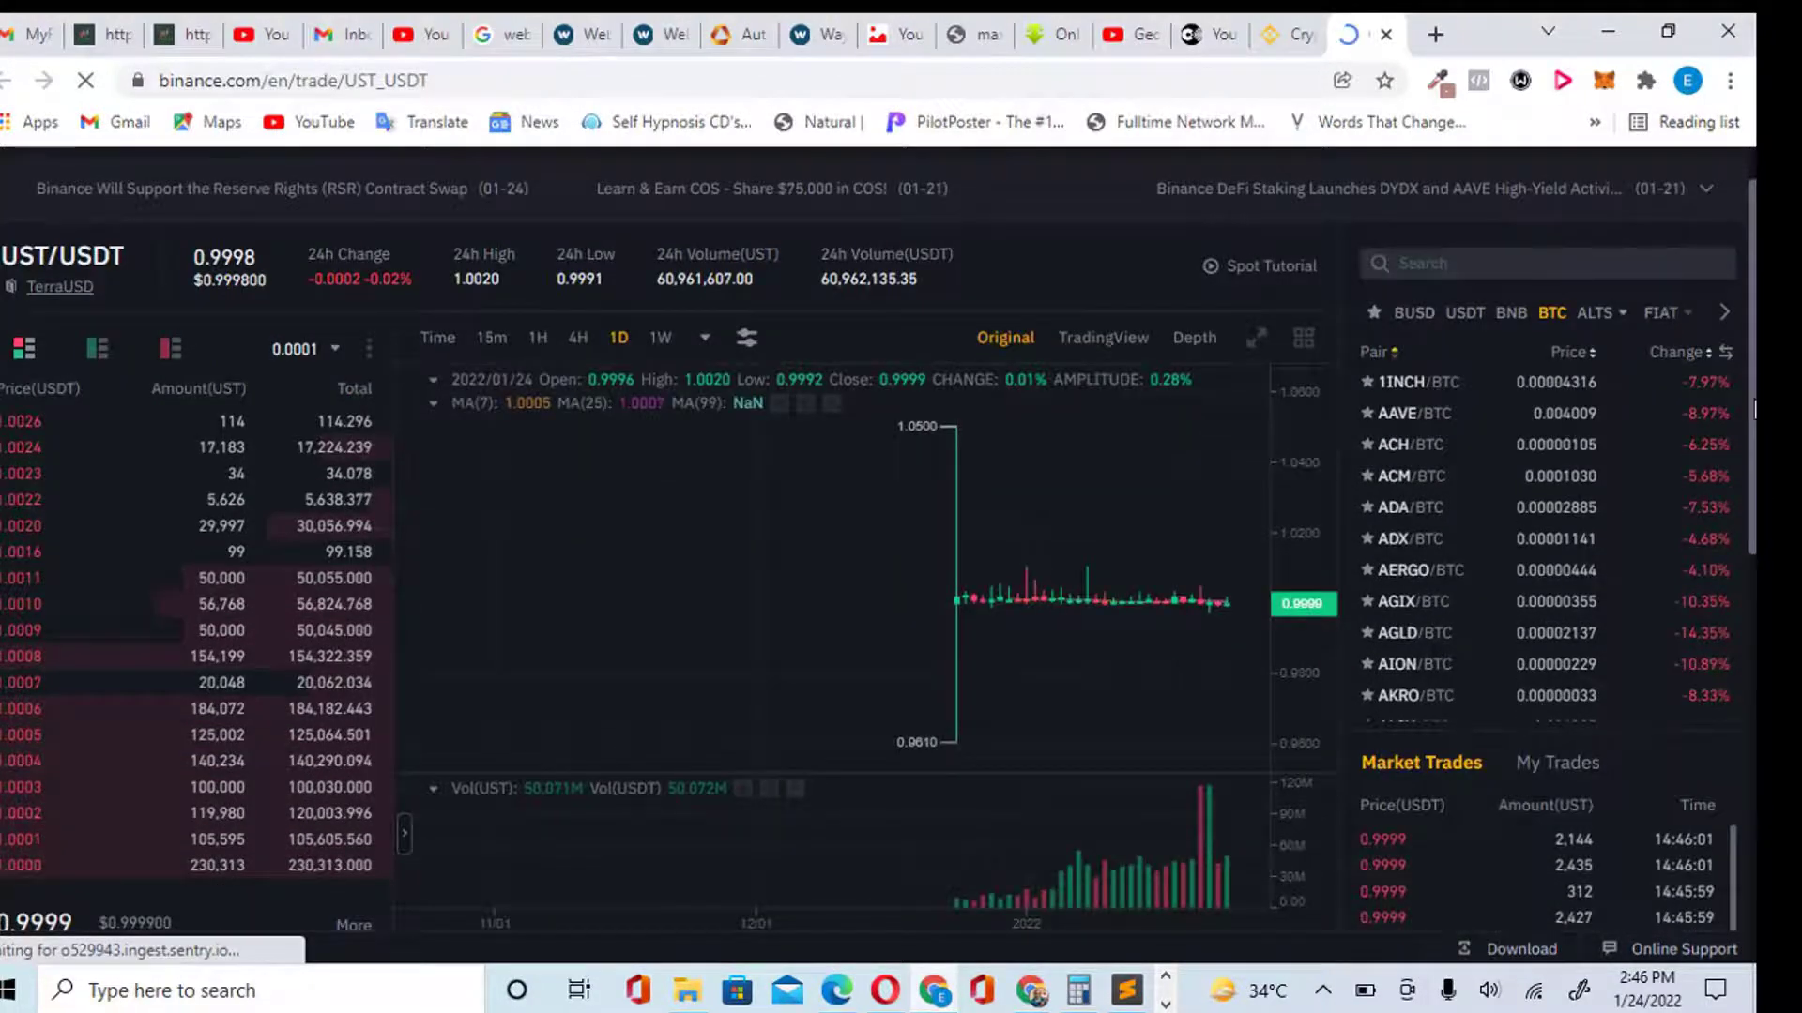
pyautogui.scroll(-1, 879, 507)
pyautogui.scroll(-4, 879, 507)
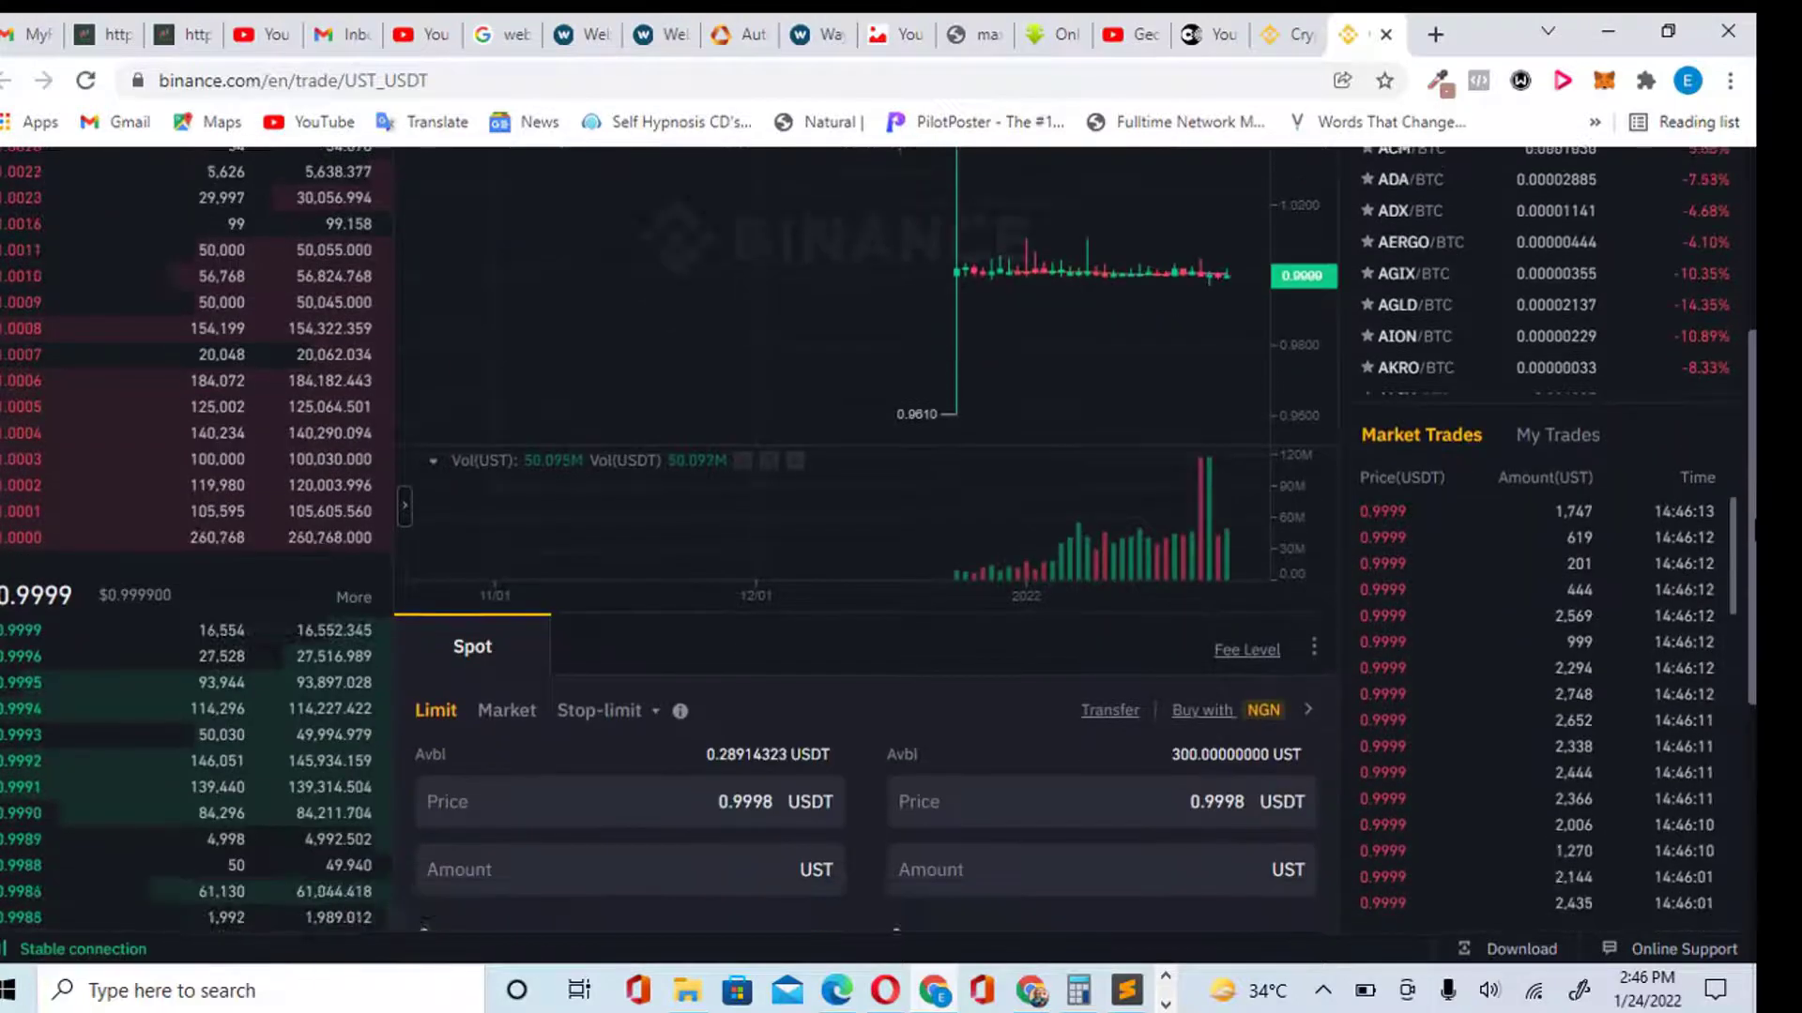
pyautogui.scroll(-2, 879, 507)
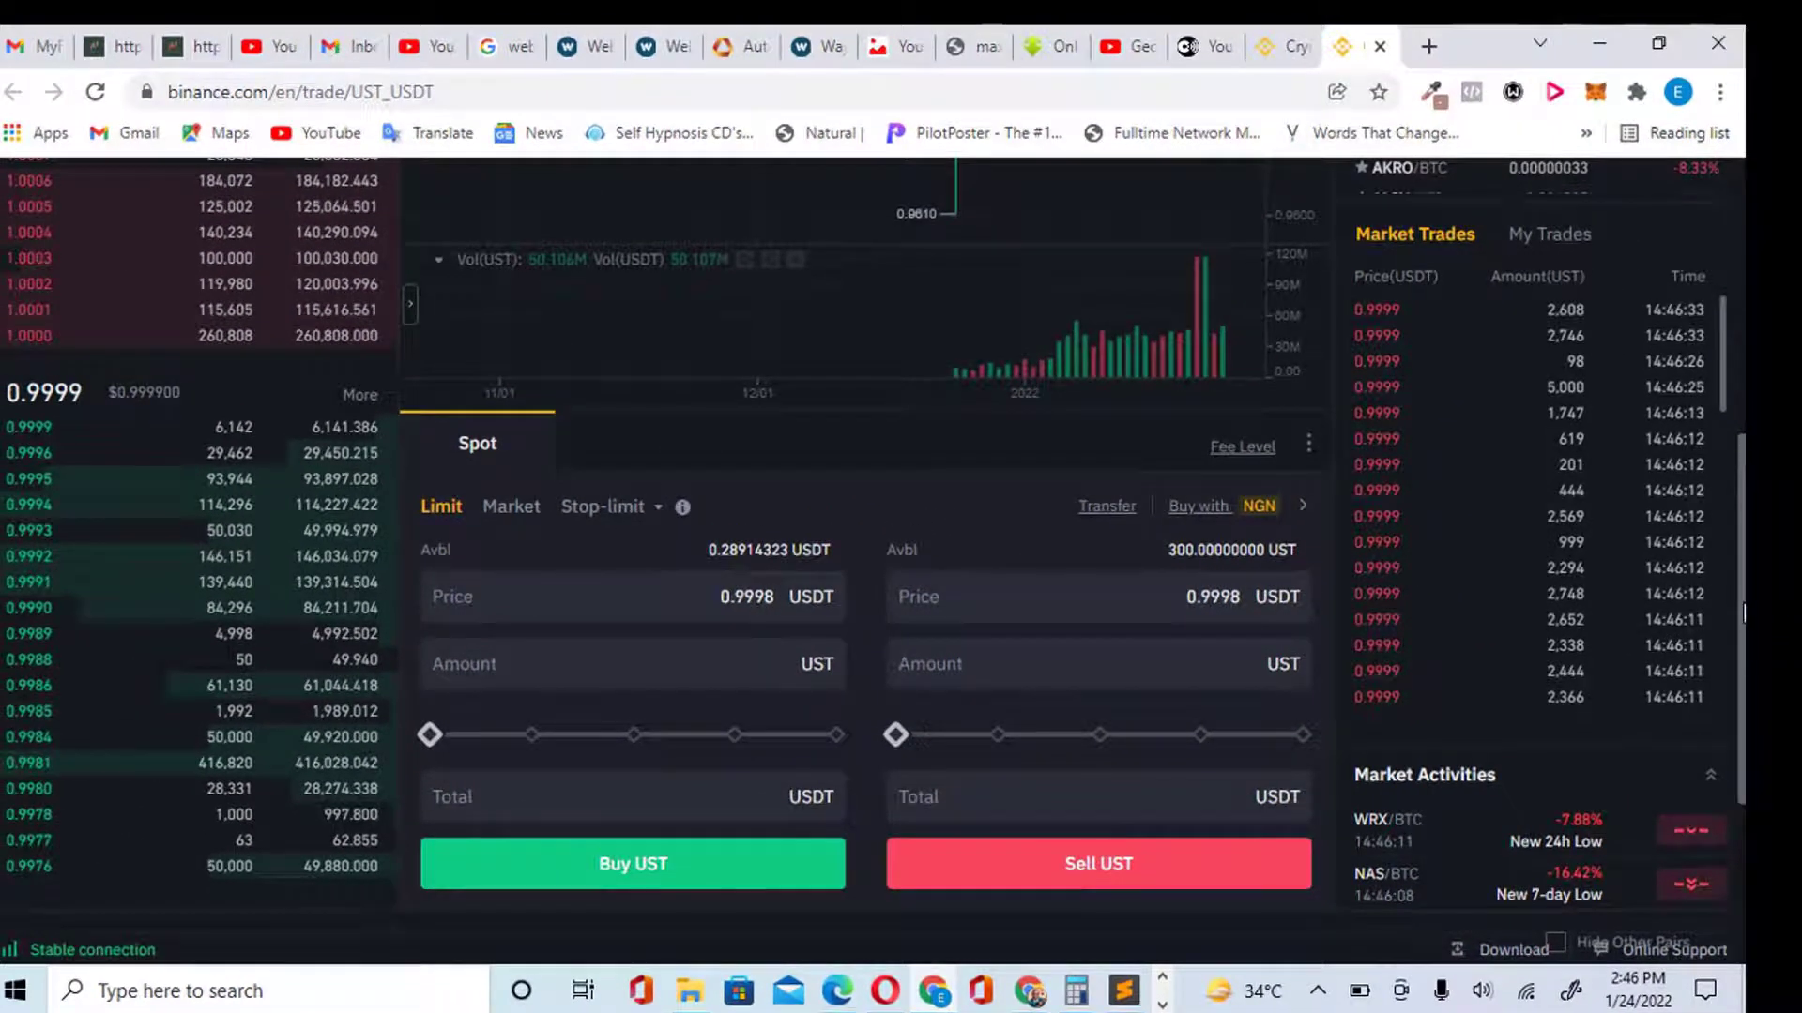
pyautogui.scroll(6, 972, 767)
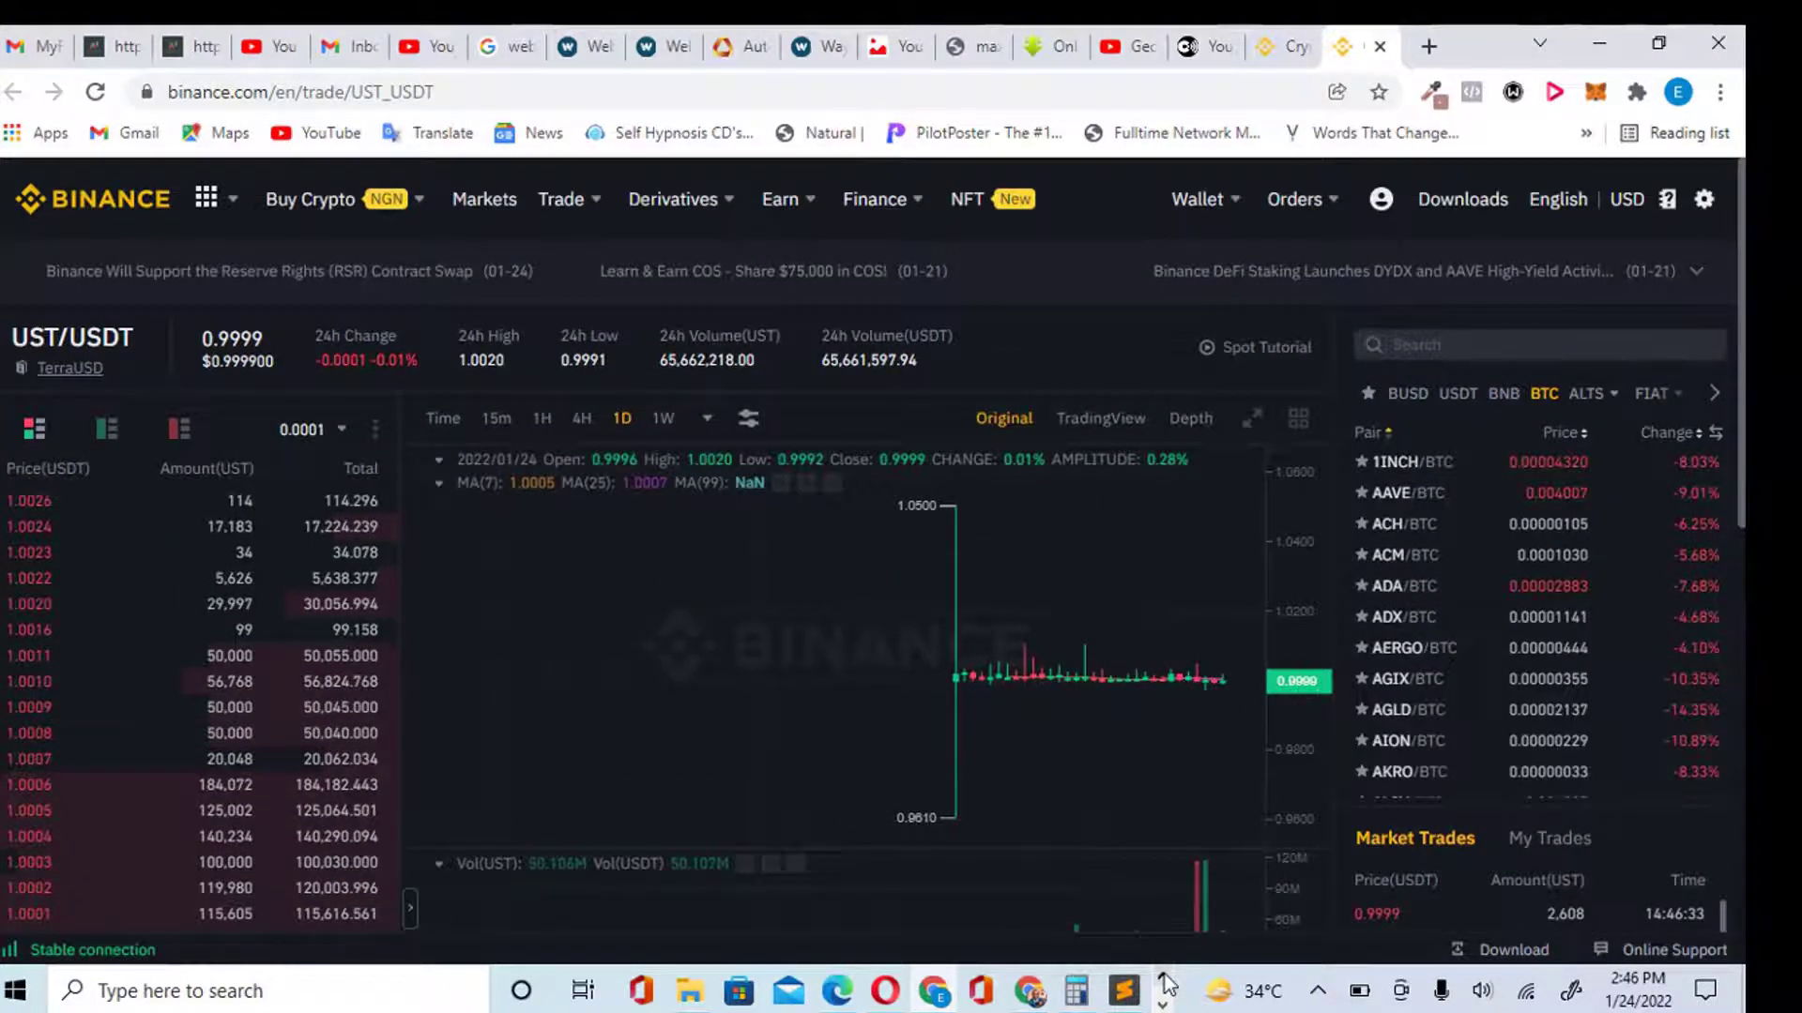
# Bring up the other Chrome window and copy the Terra Station wallet's terra address
pyautogui.click(1161, 1006)
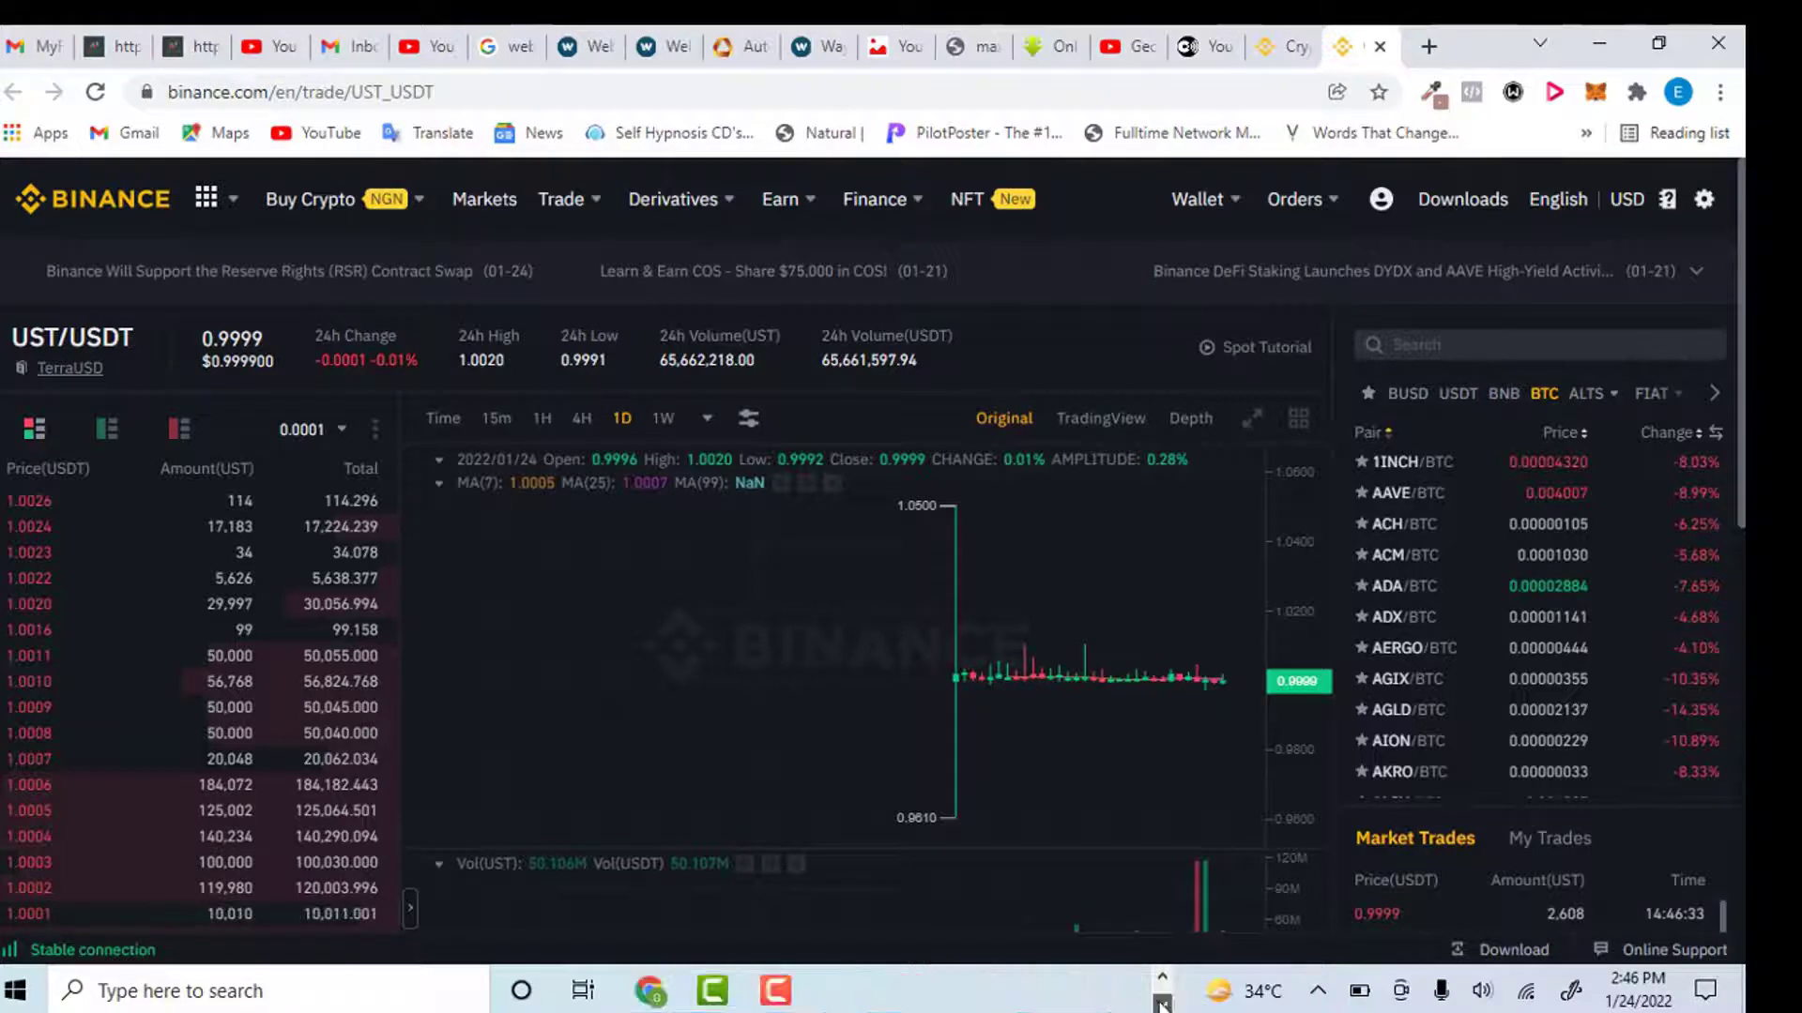
pyautogui.click(1162, 980)
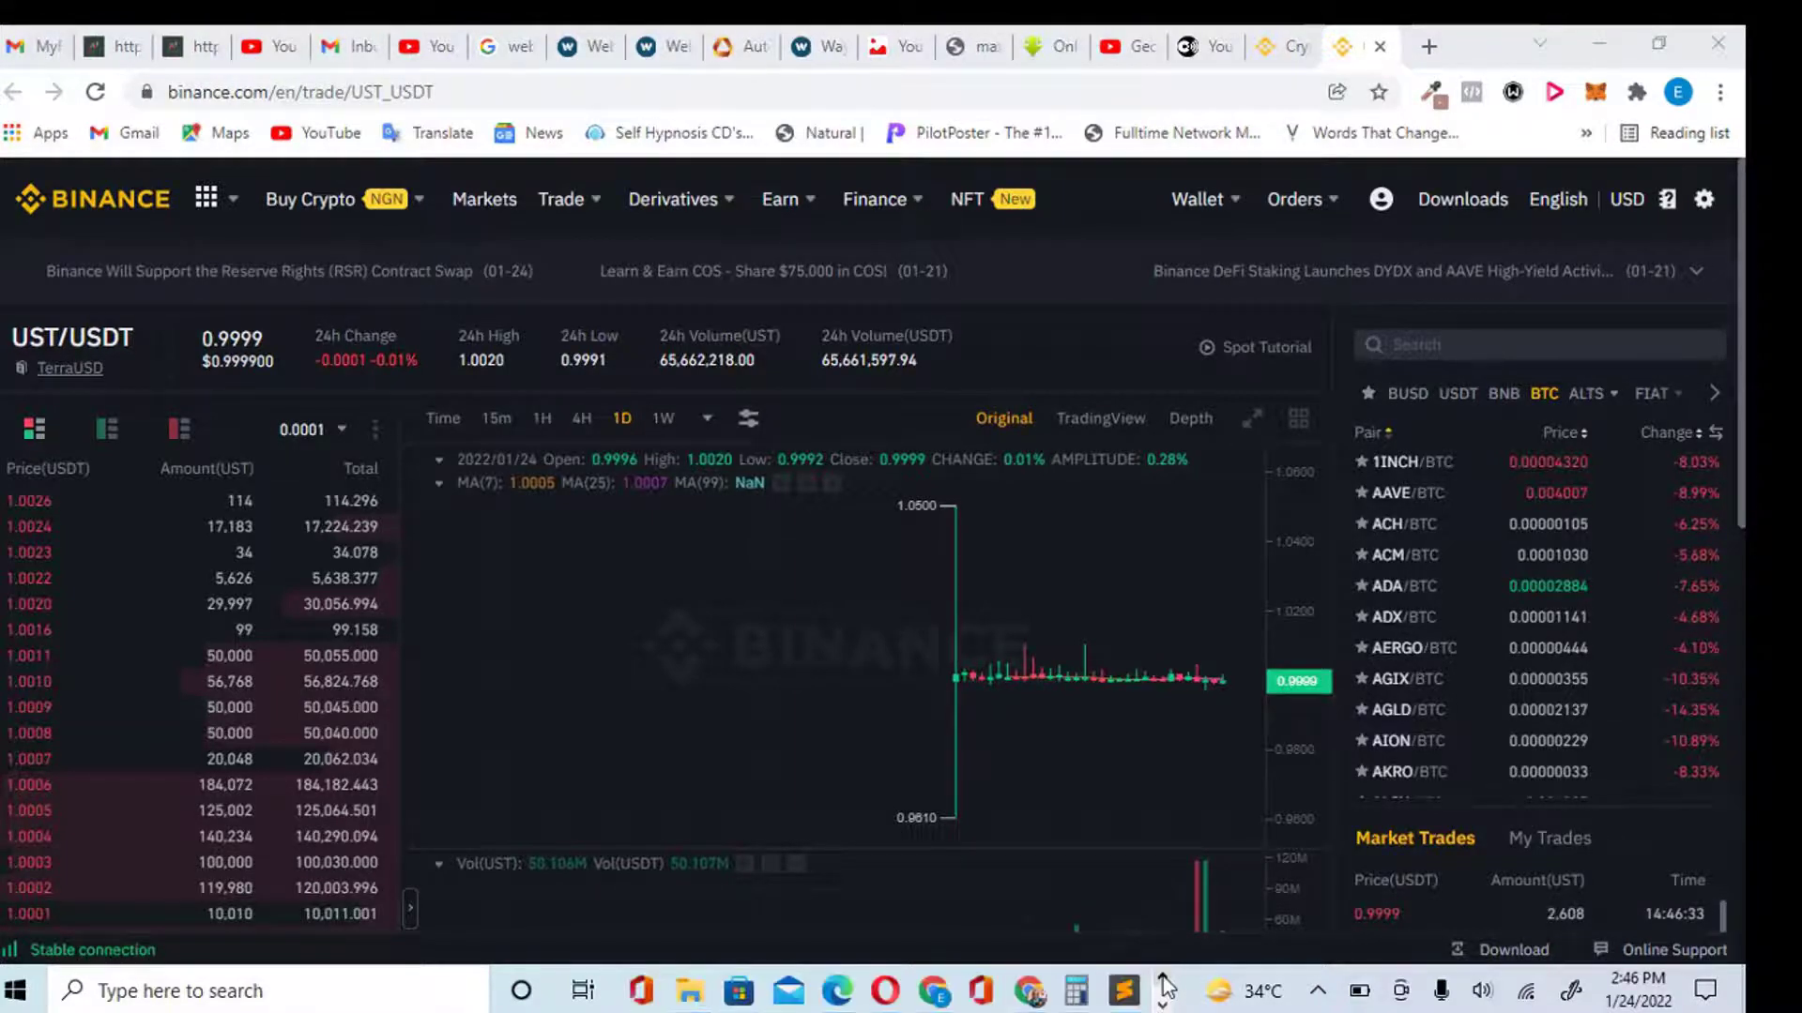
pyautogui.moveTo(1030, 990)
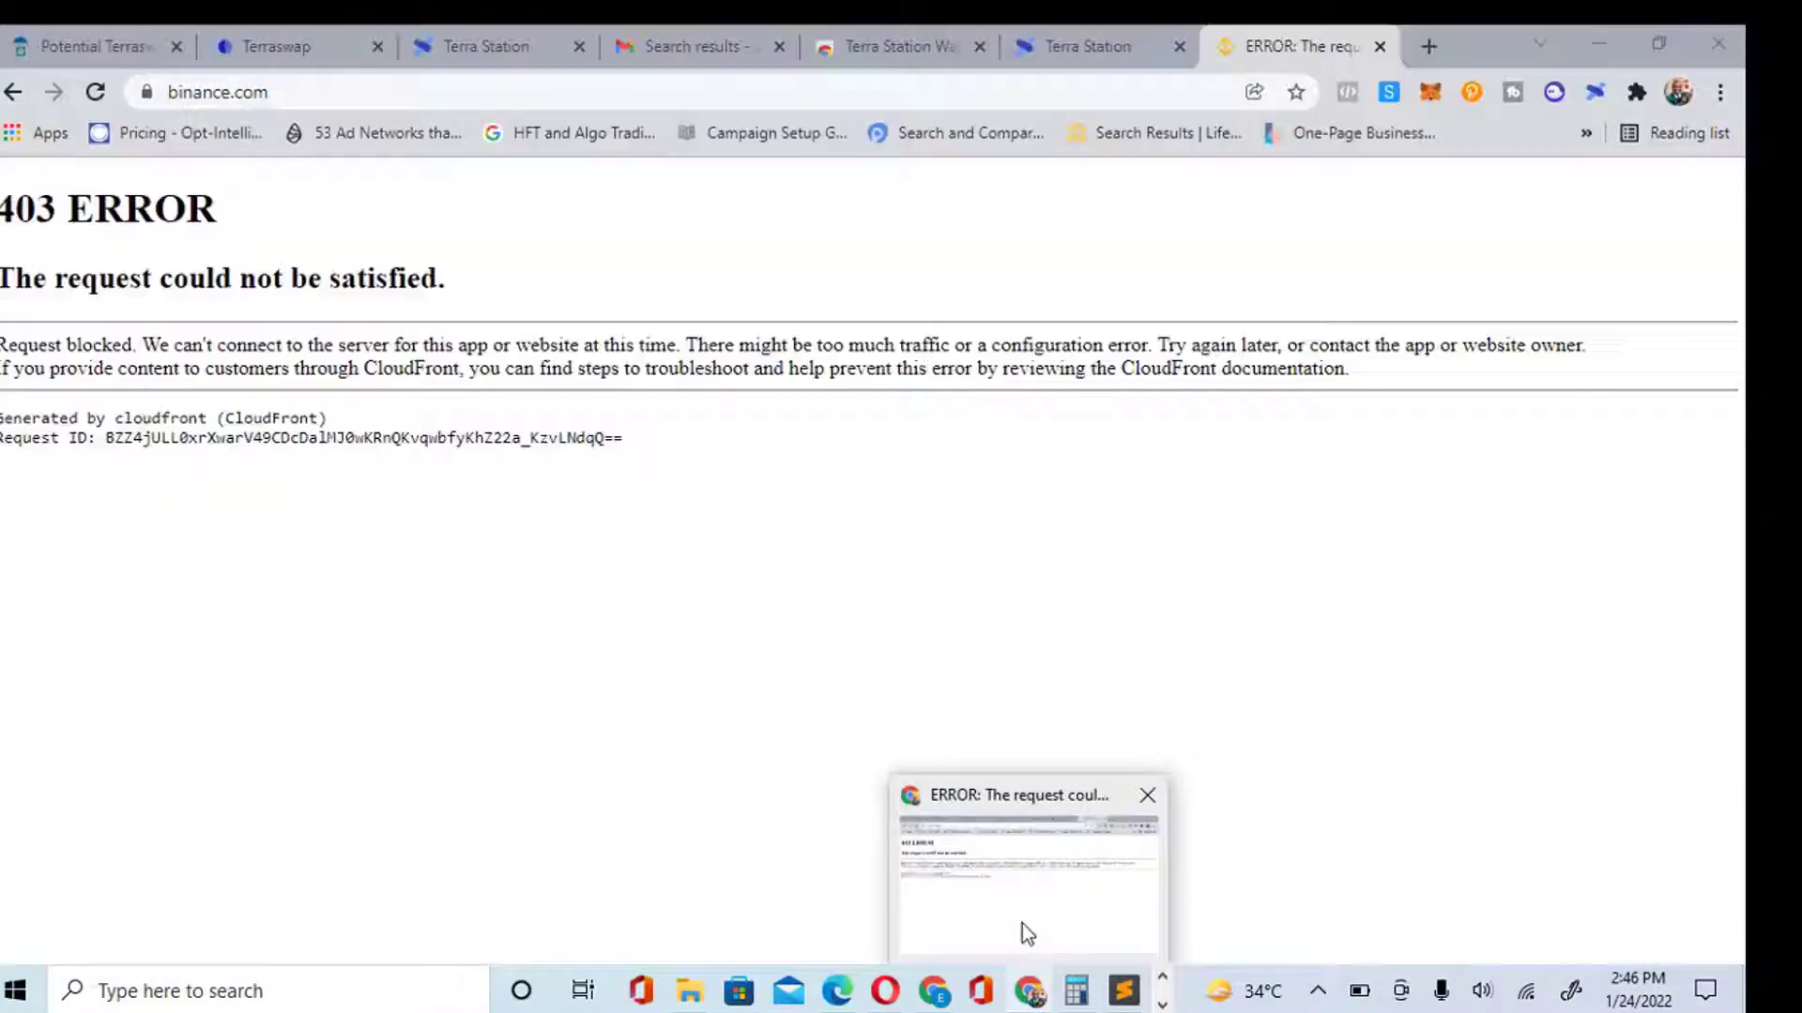
pyautogui.click(1023, 926)
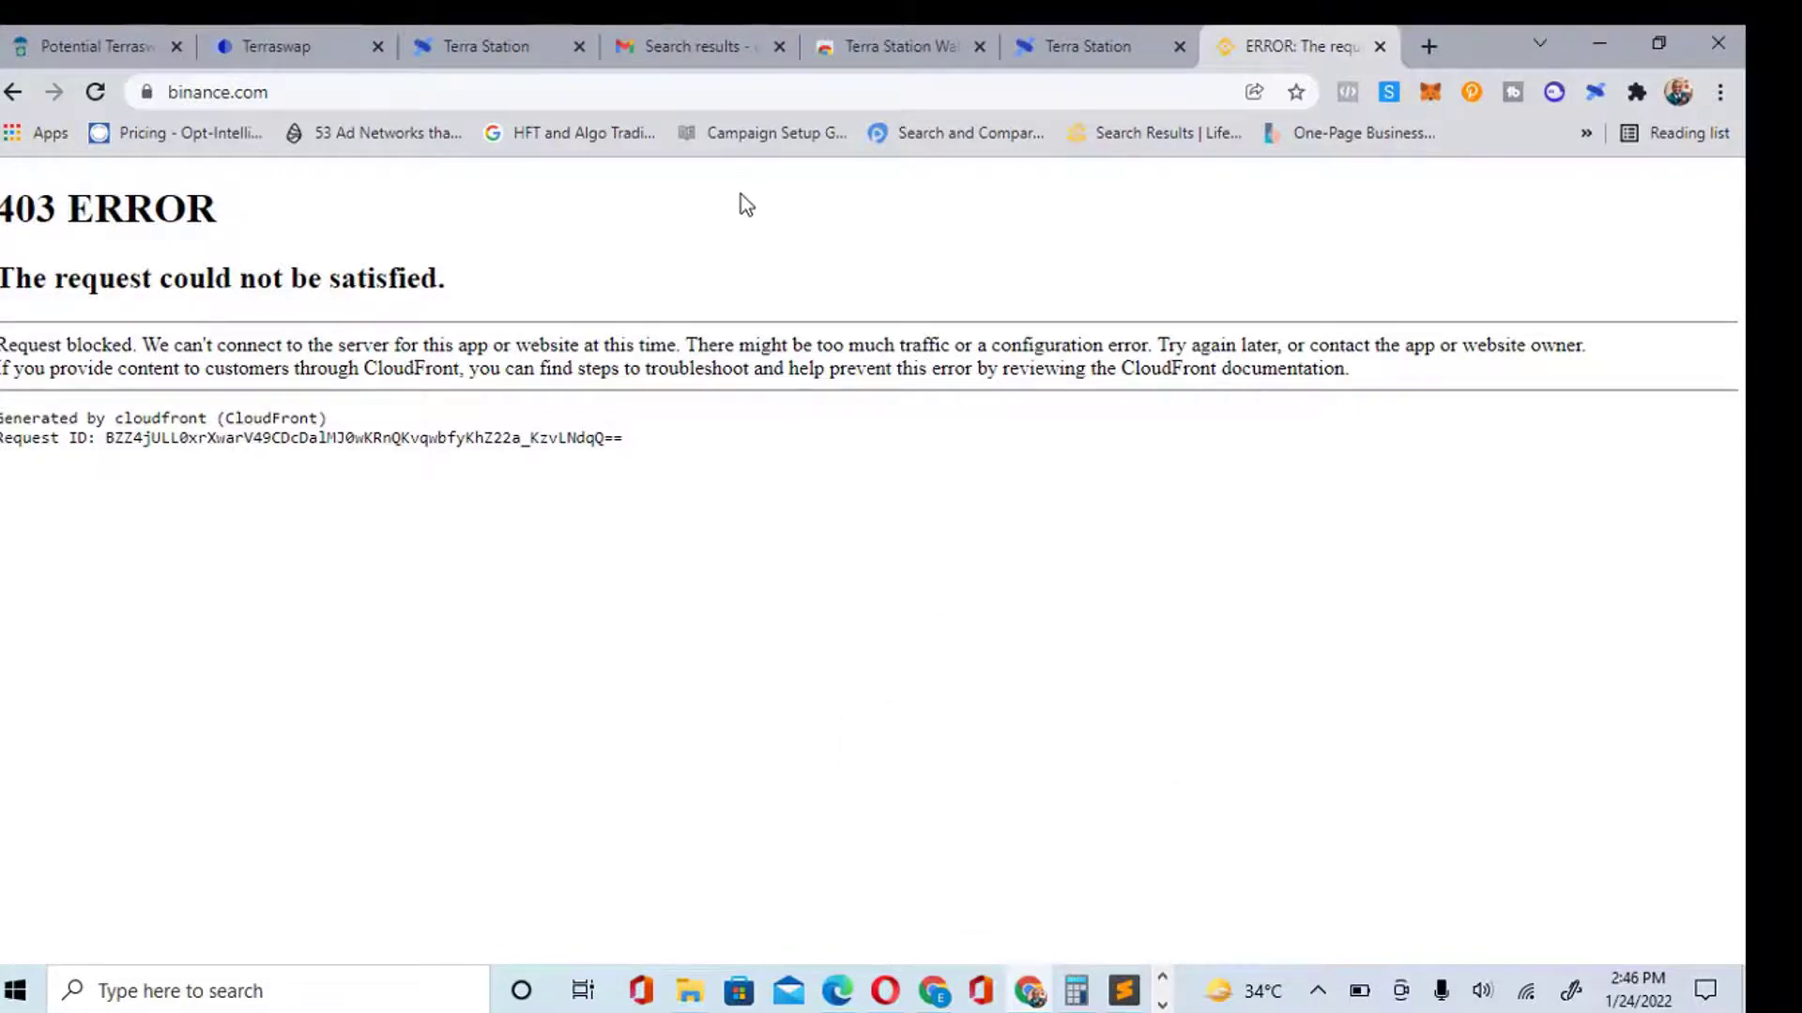
pyautogui.click(519, 44)
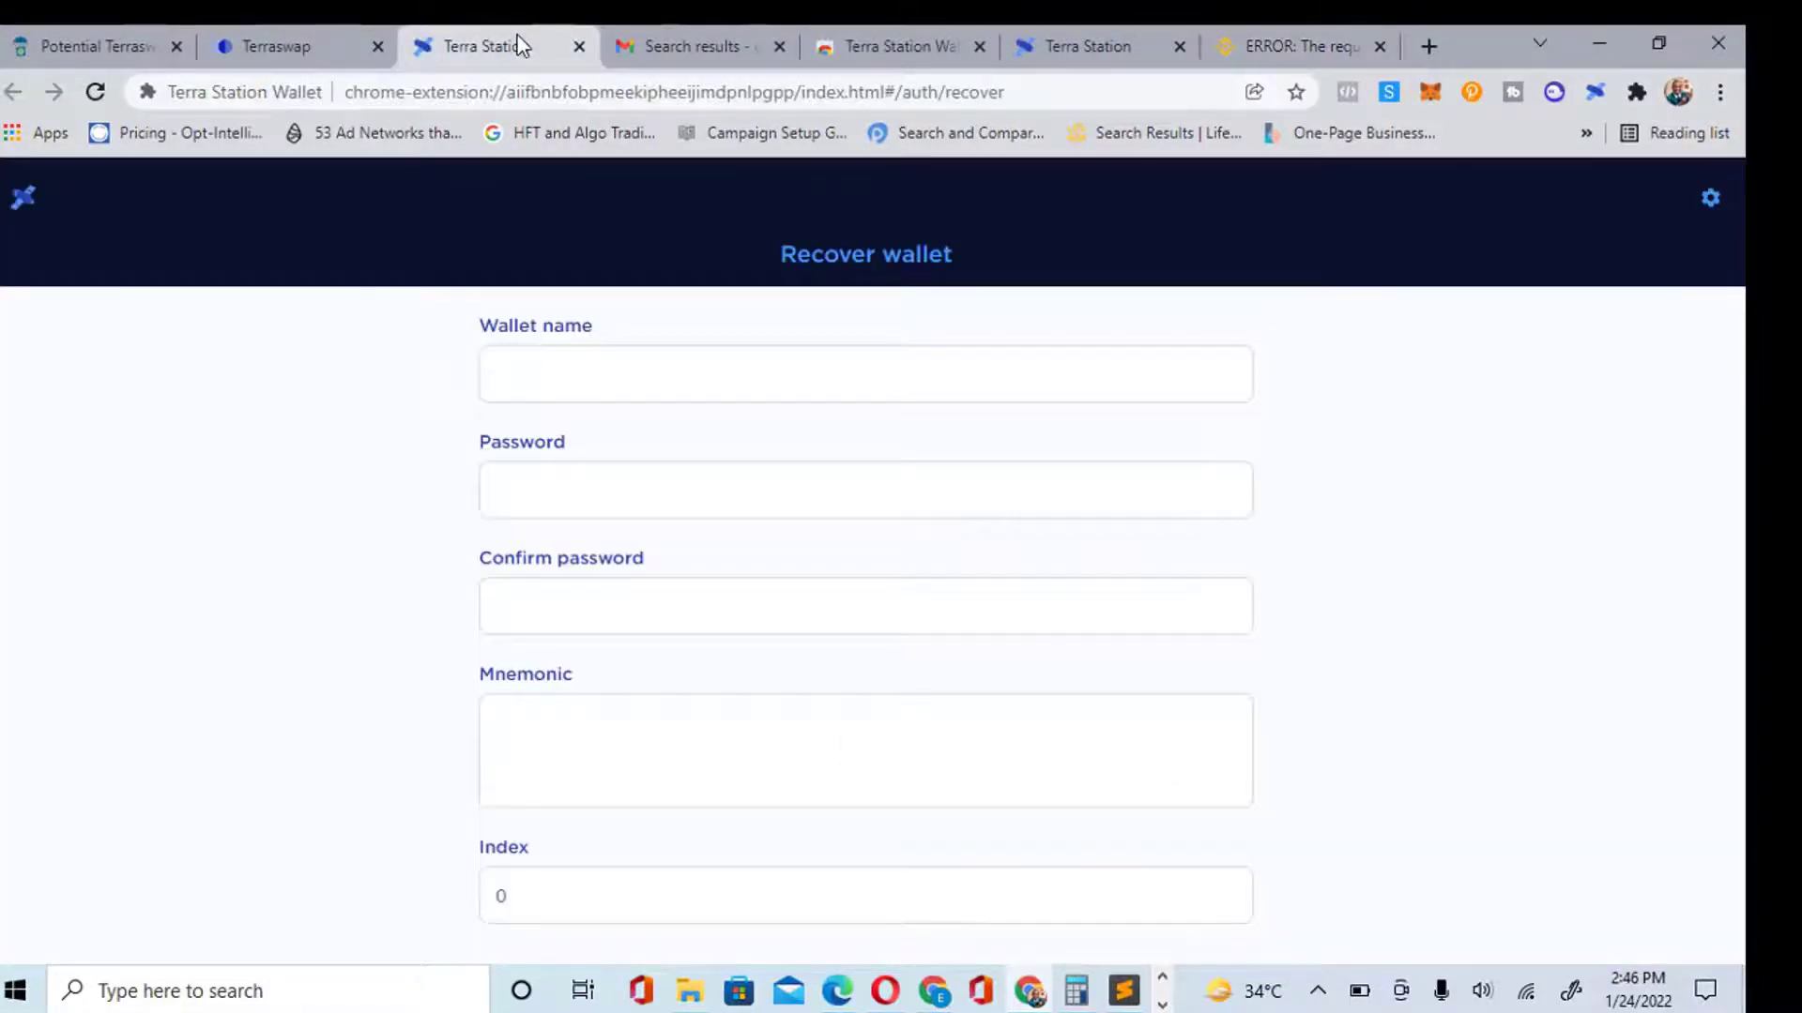
pyautogui.click(1074, 41)
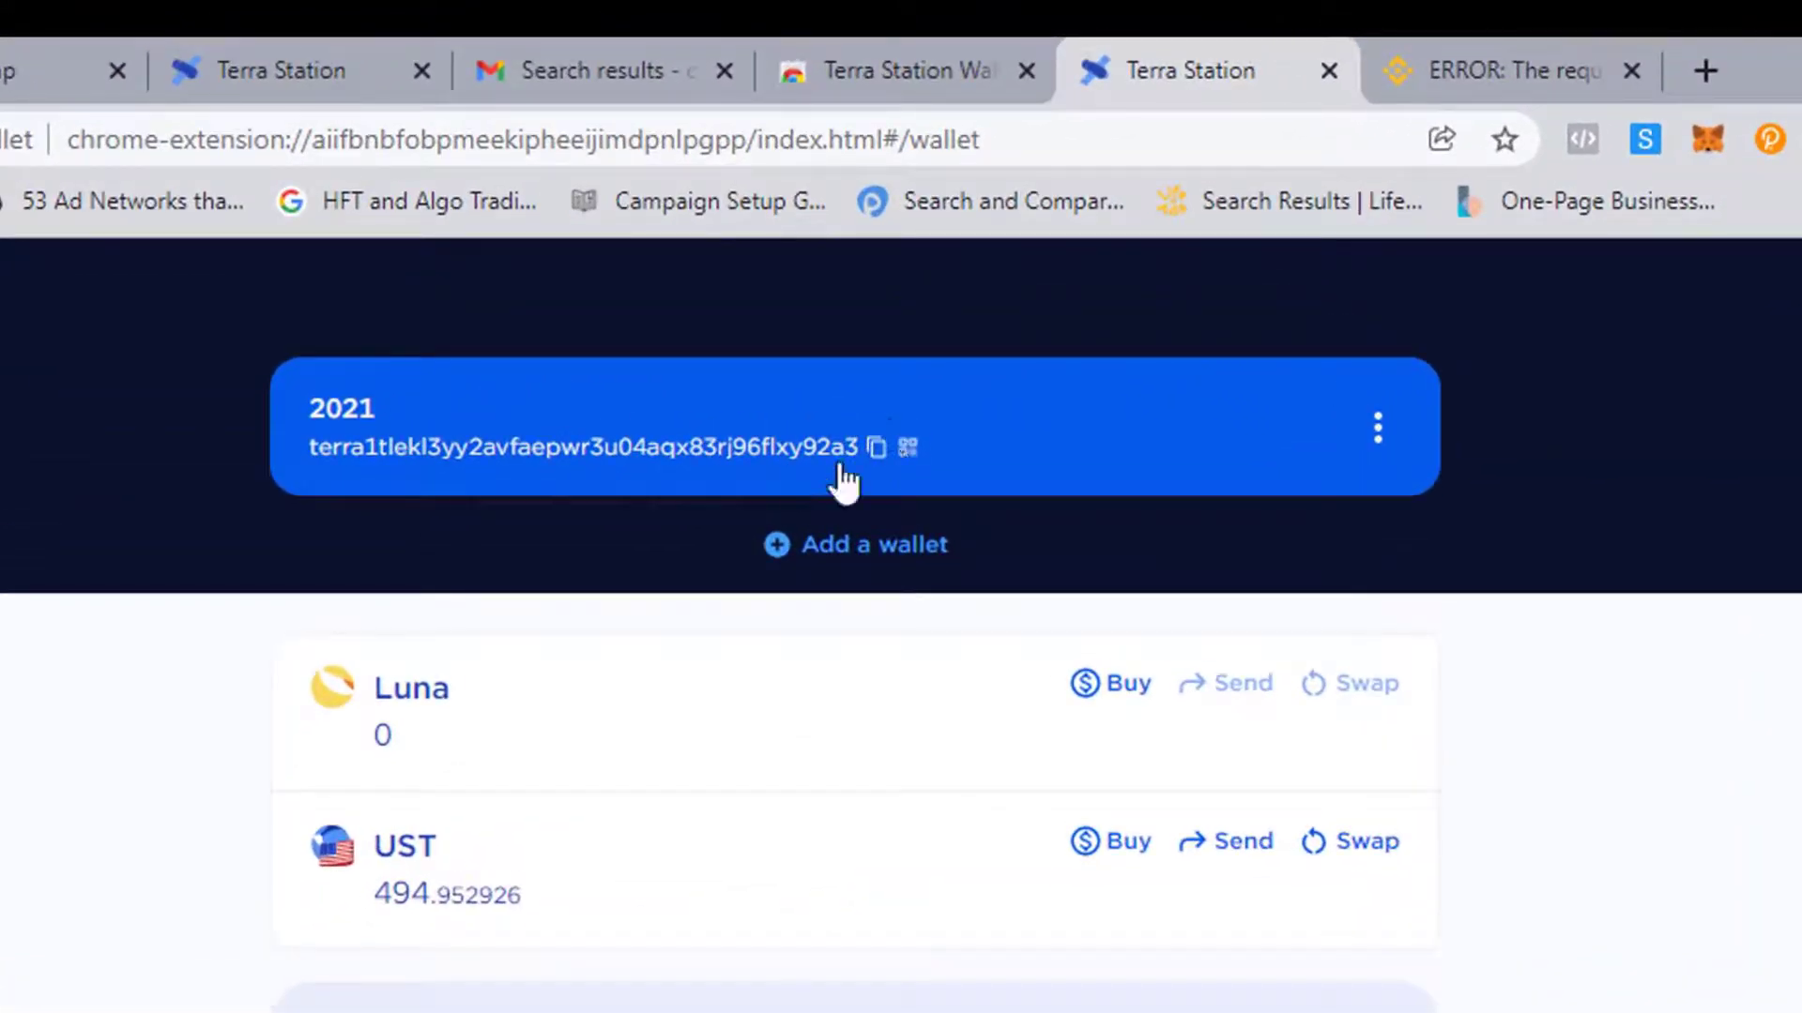
pyautogui.click(880, 450)
pyautogui.click(873, 451)
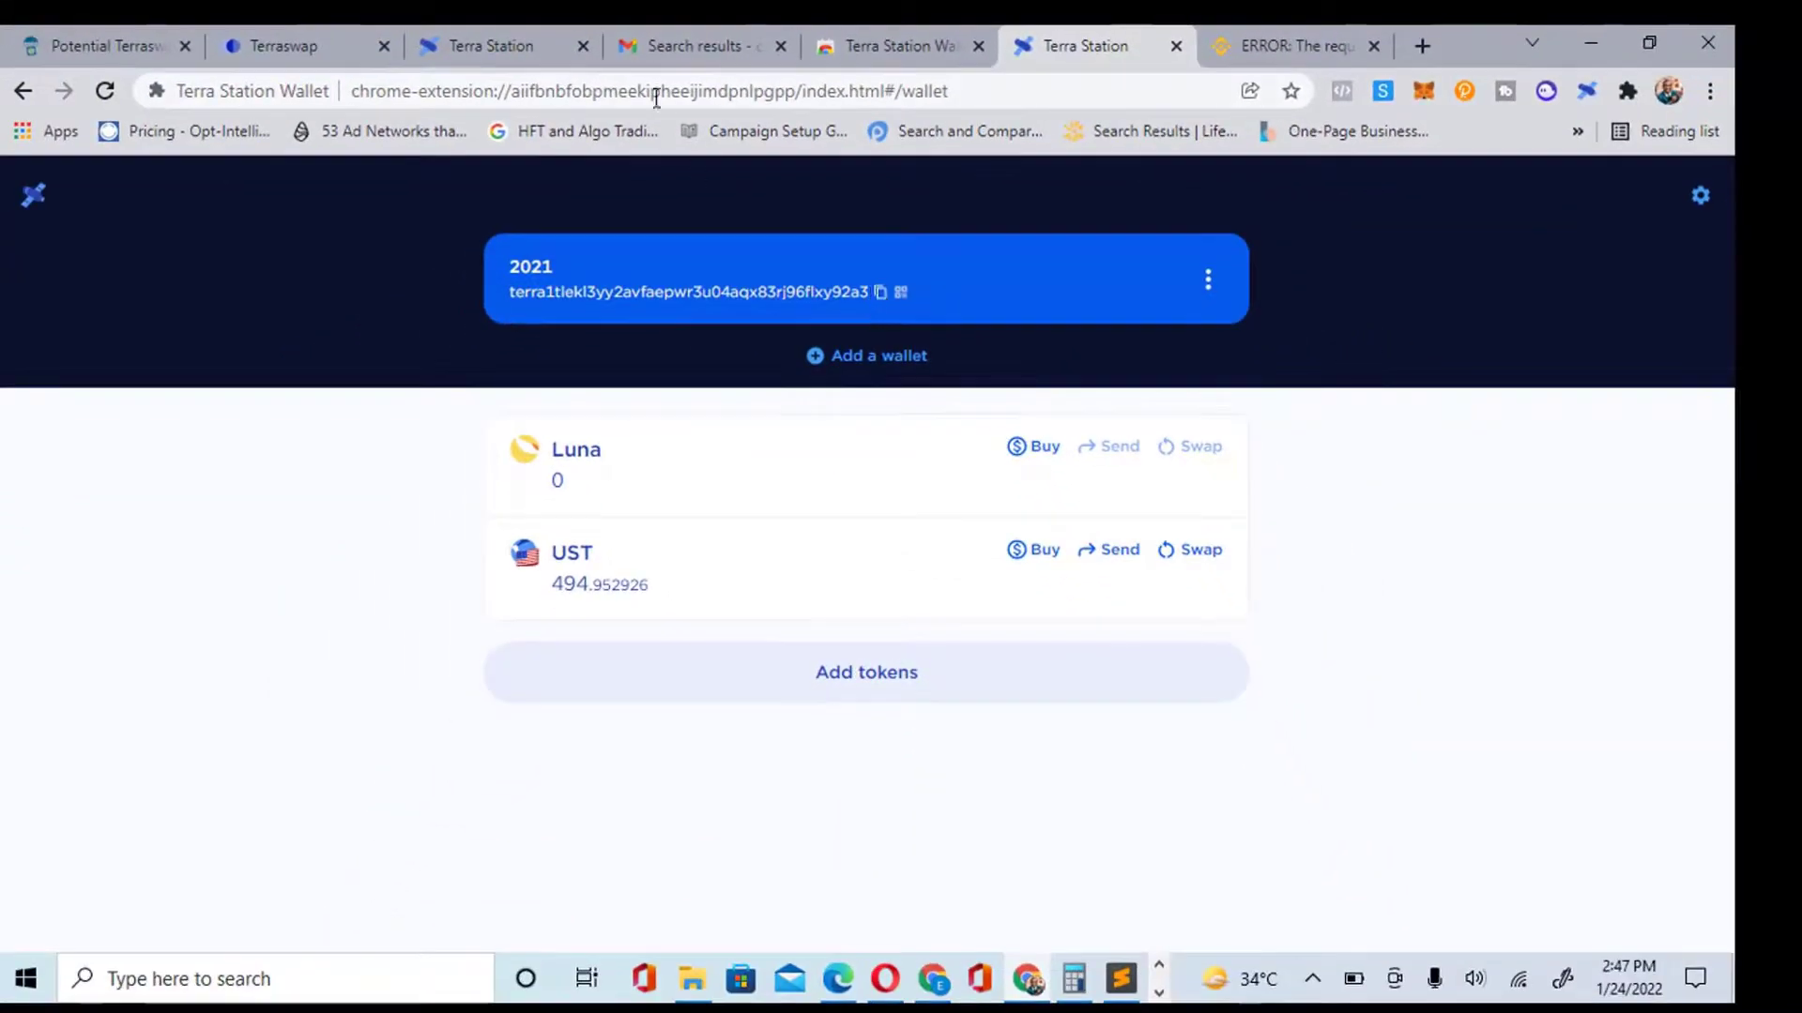
# Close the unused Recover wallet tab and bring the Binance window back
pyautogui.click(581, 44)
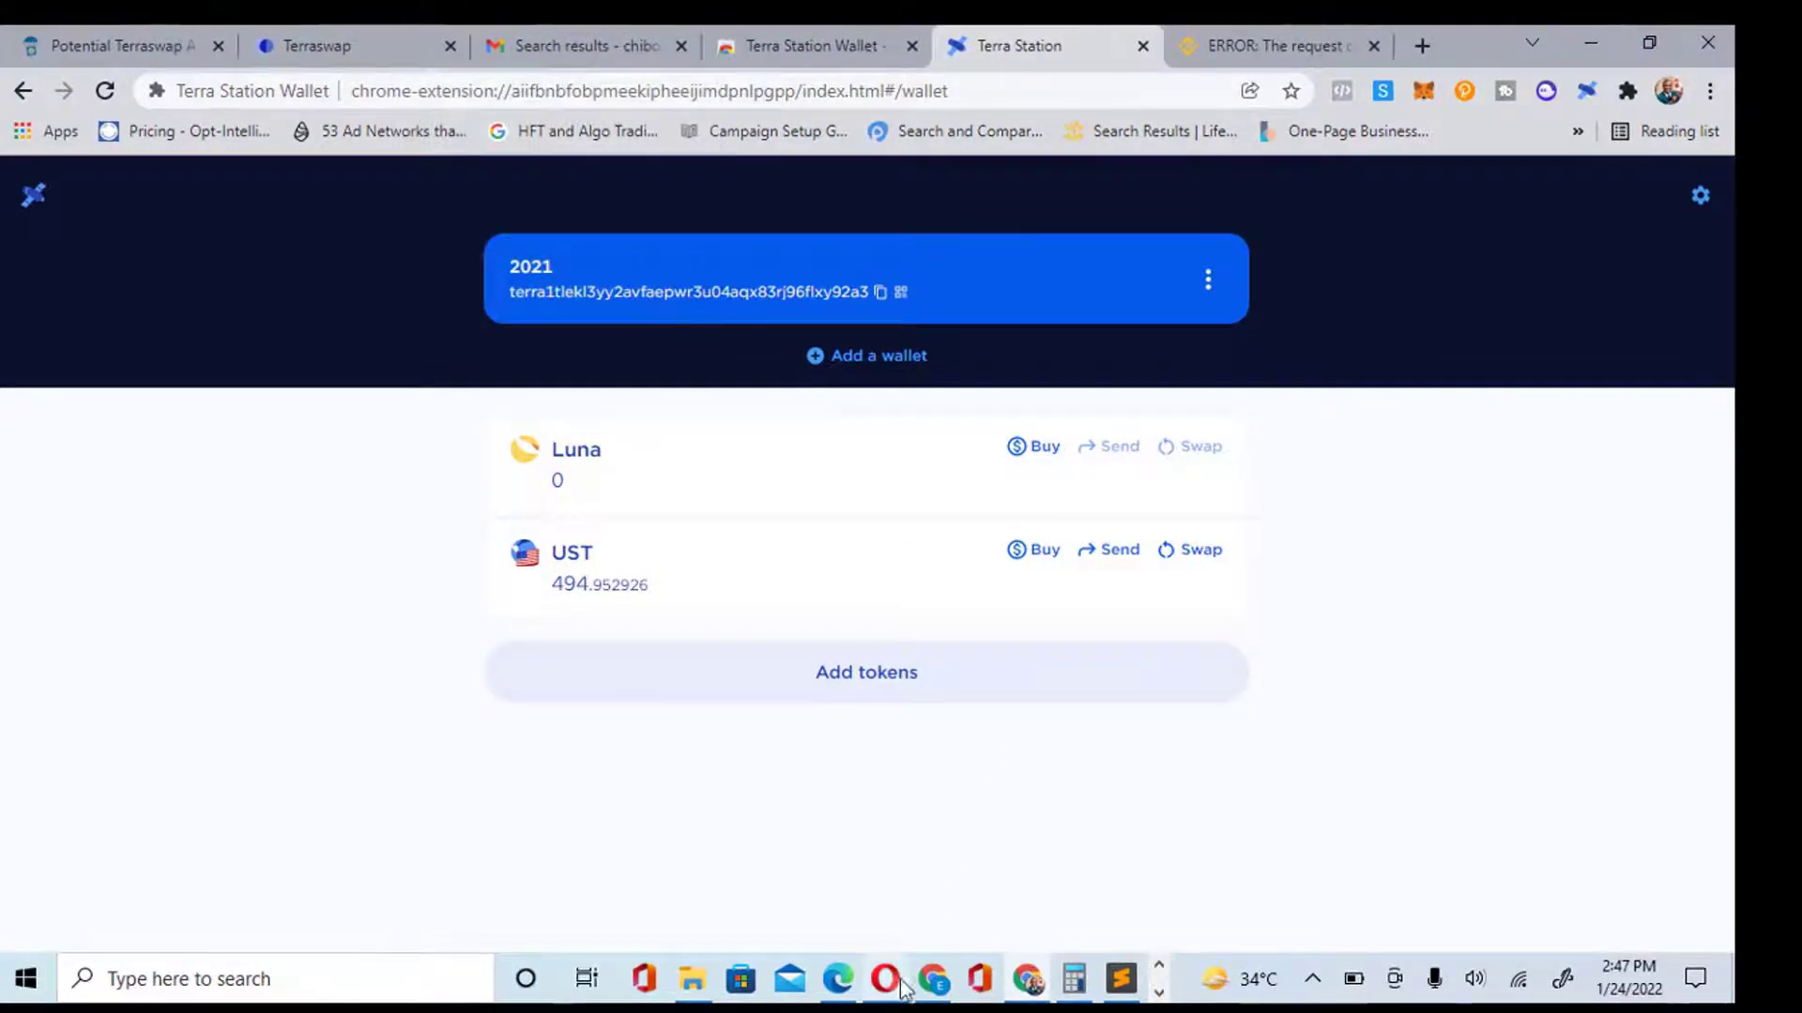
pyautogui.moveTo(941, 982)
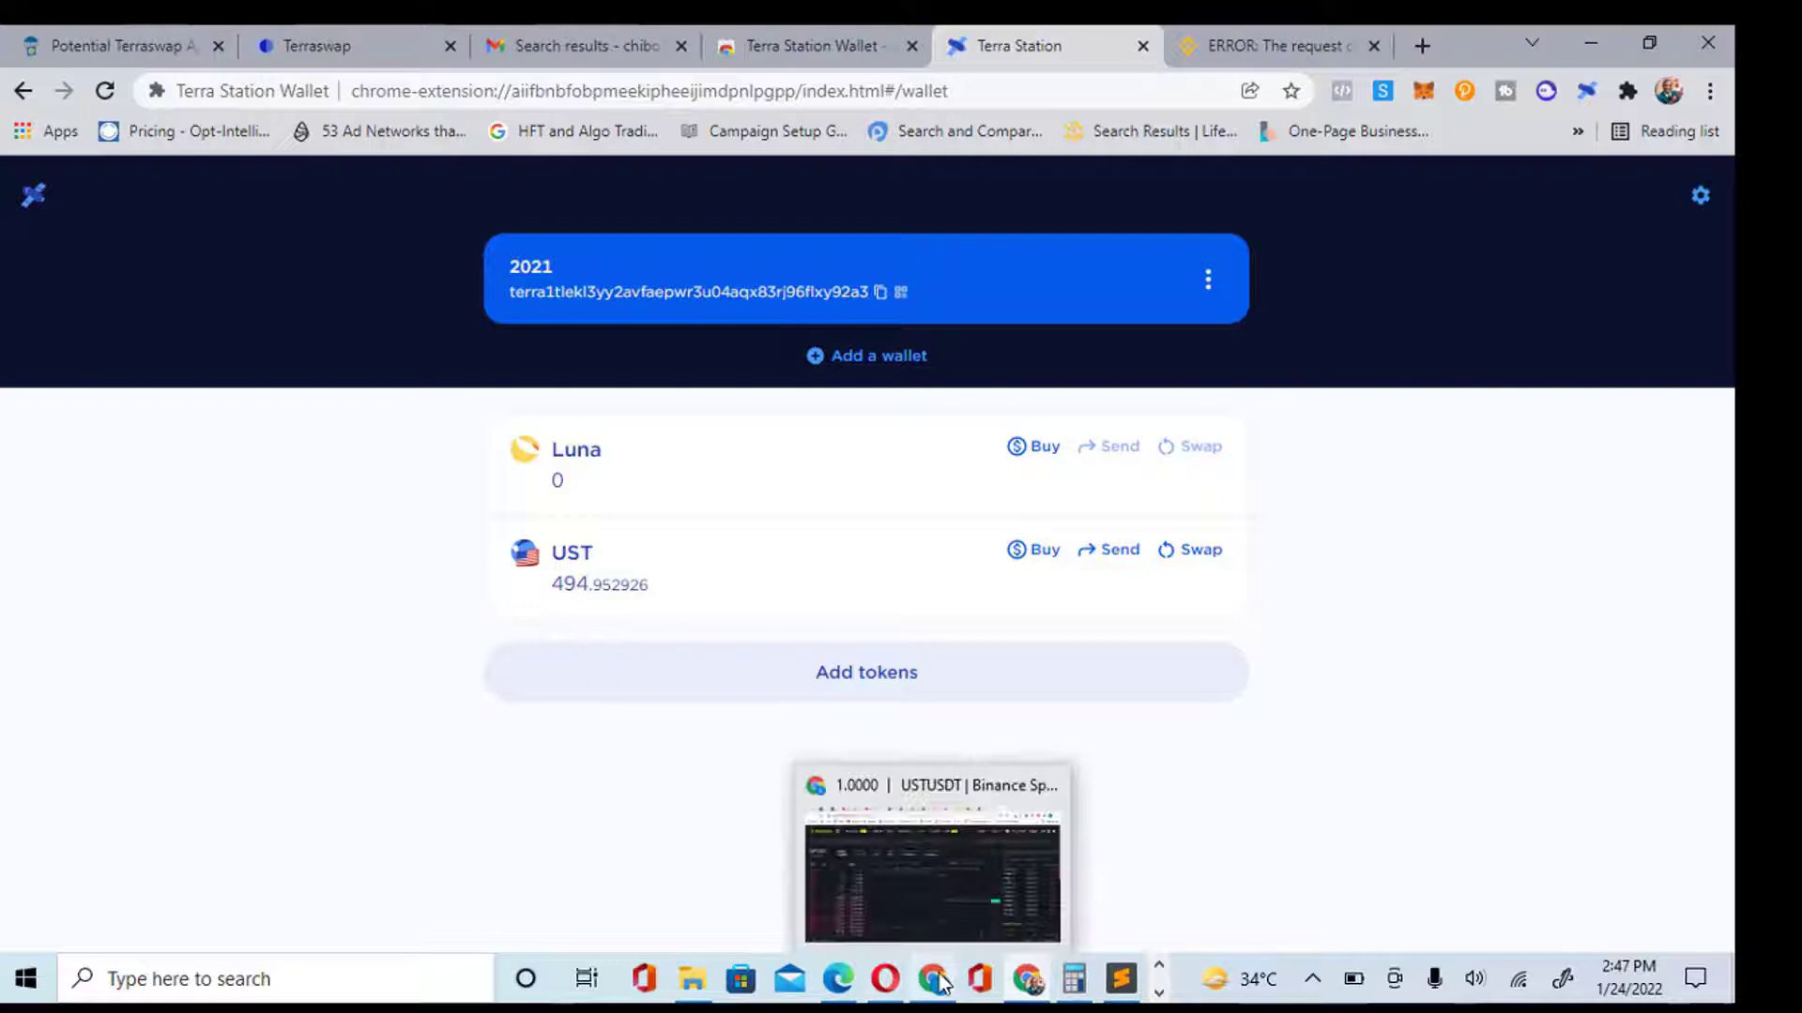
pyautogui.click(936, 879)
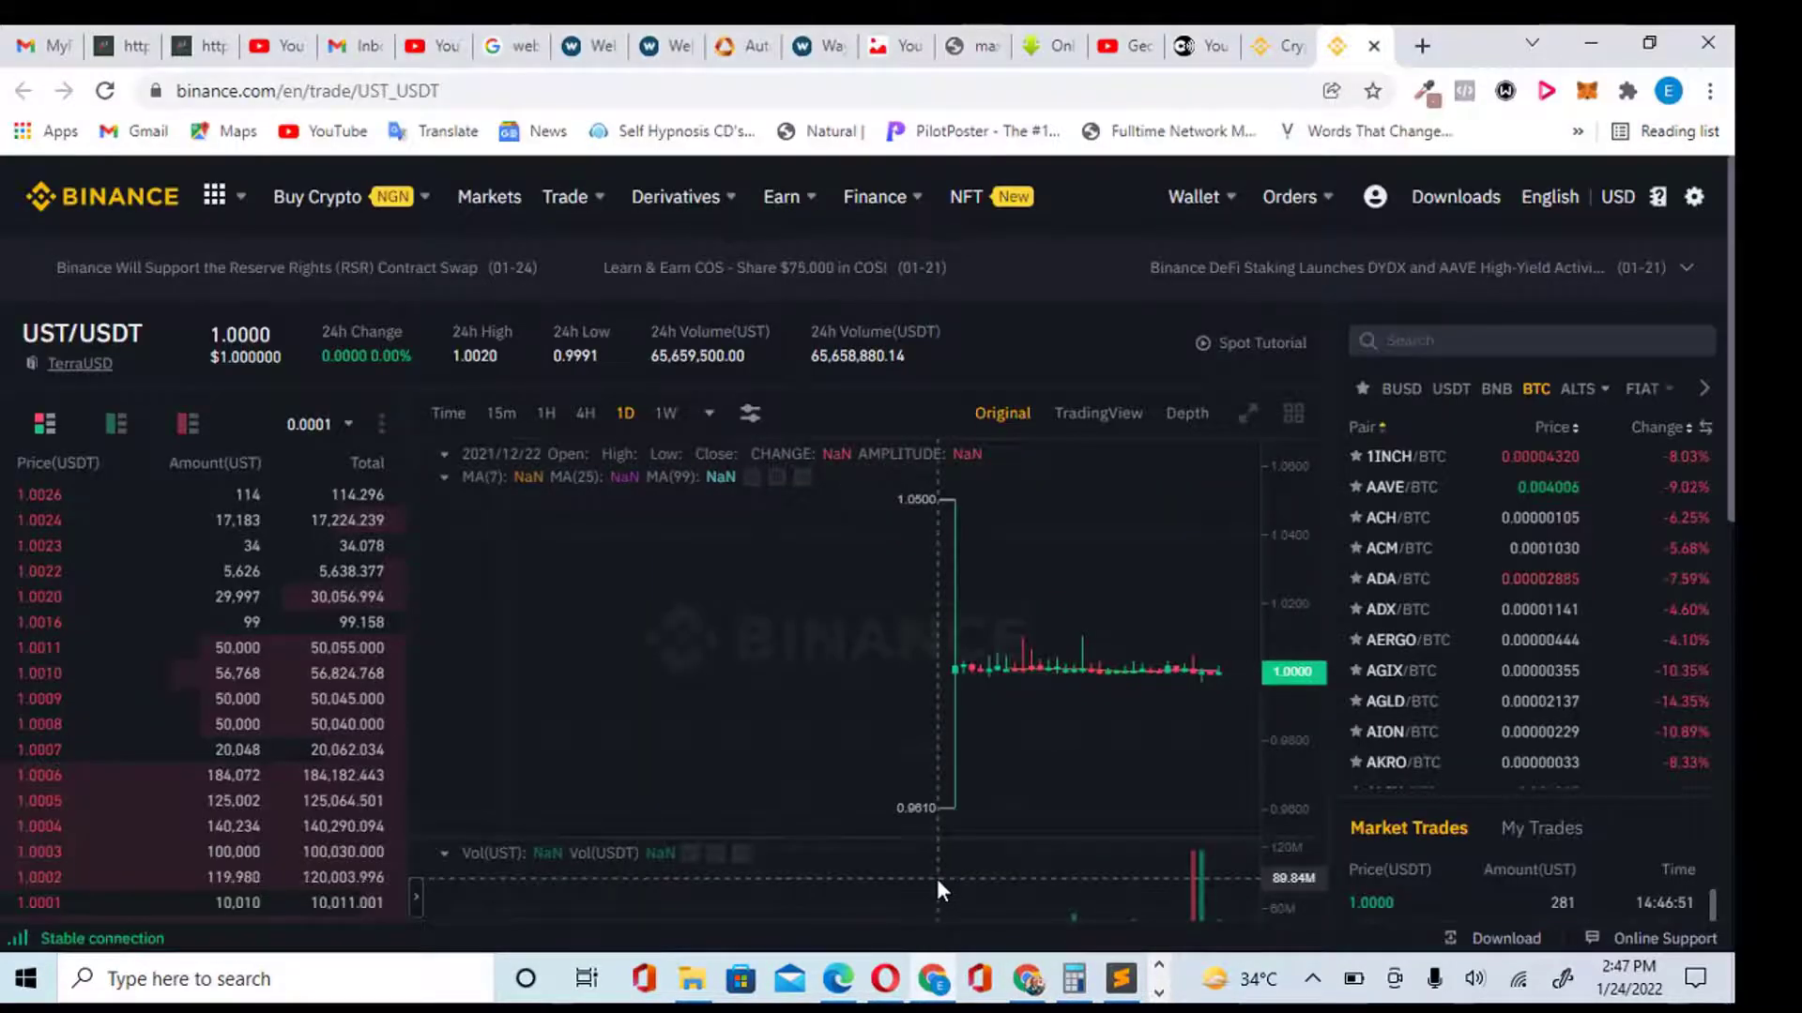
# From the Funding Wallet in Binance, dismiss the Pool Wallet notice and start a crypto withdrawal
pyautogui.moveTo(1184, 199)
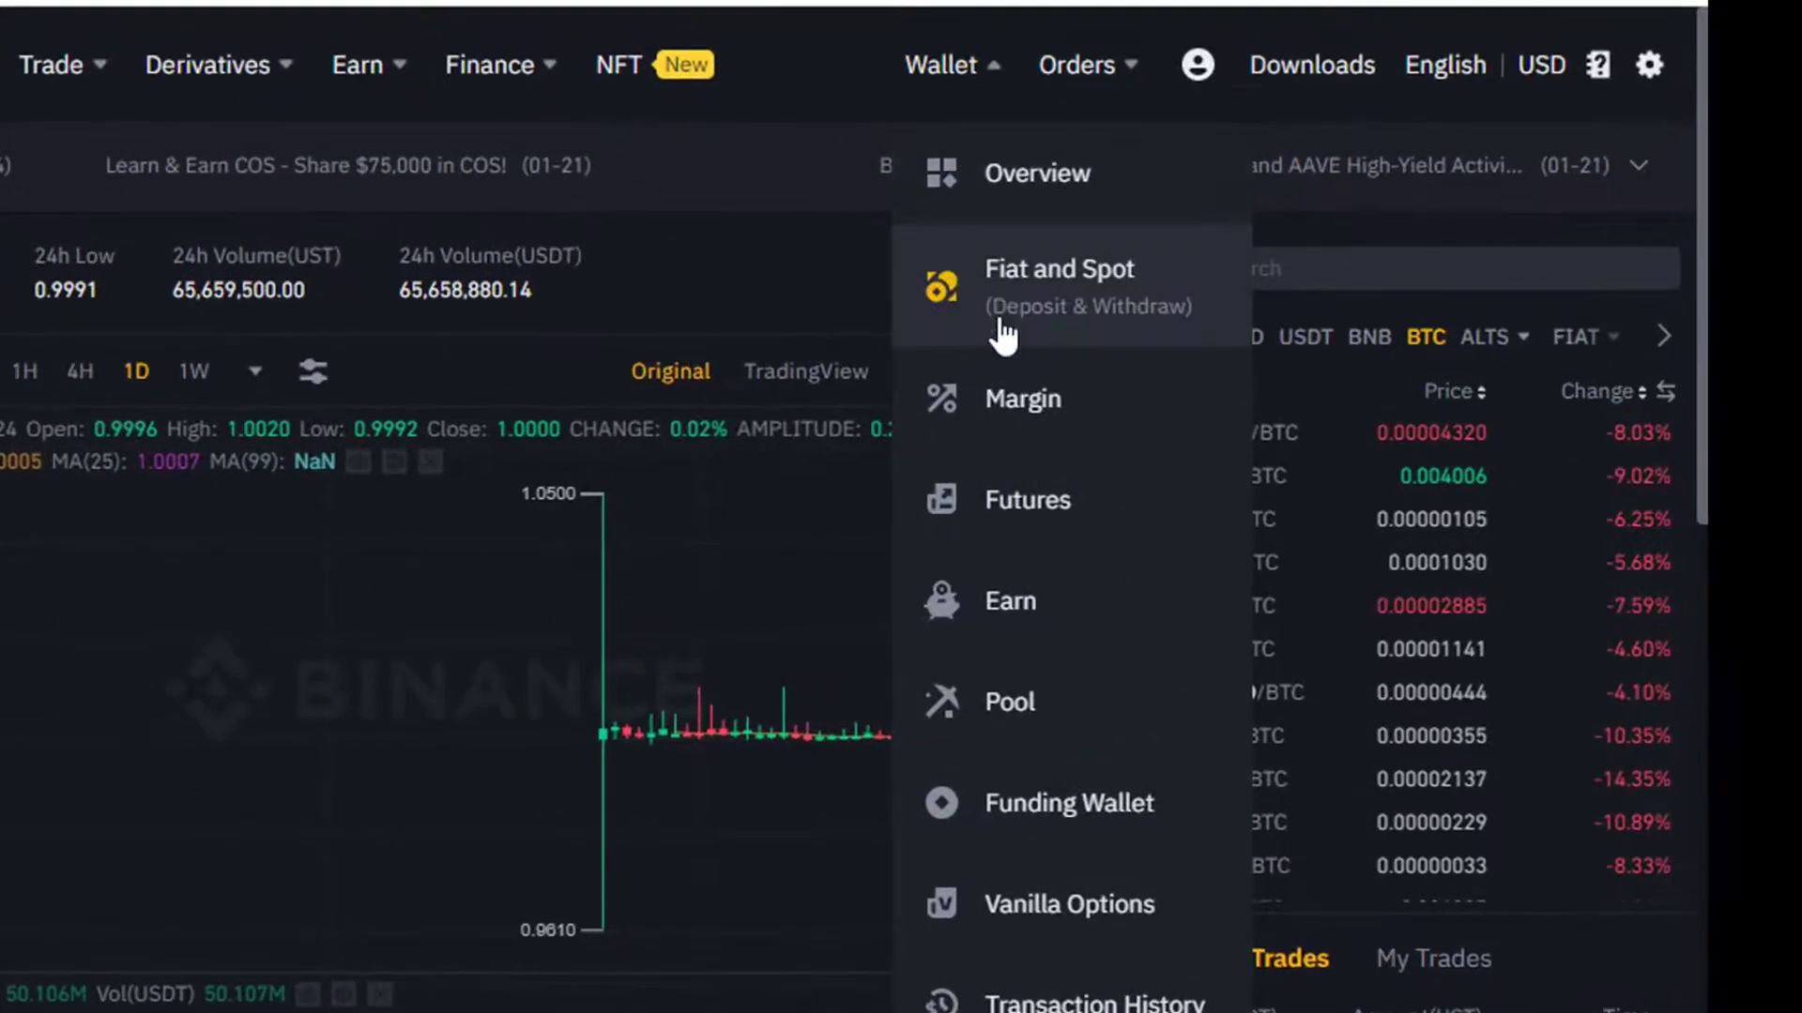
pyautogui.click(1035, 804)
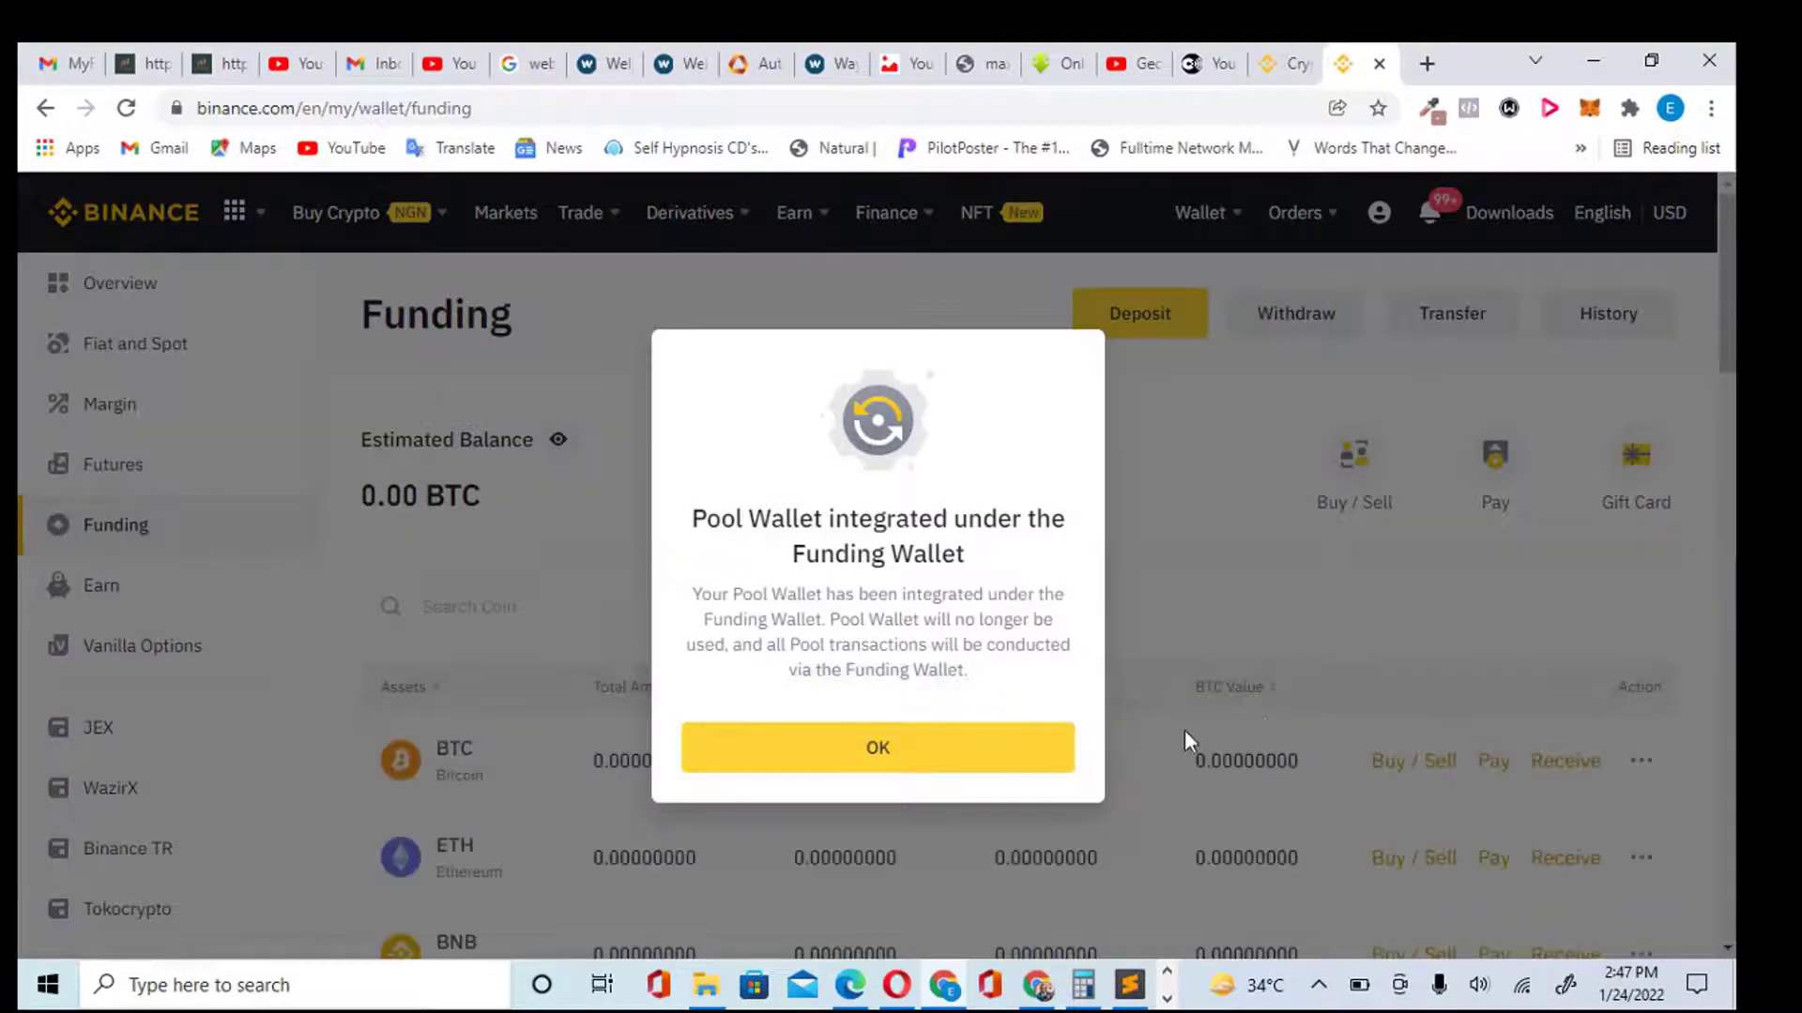
pyautogui.click(882, 761)
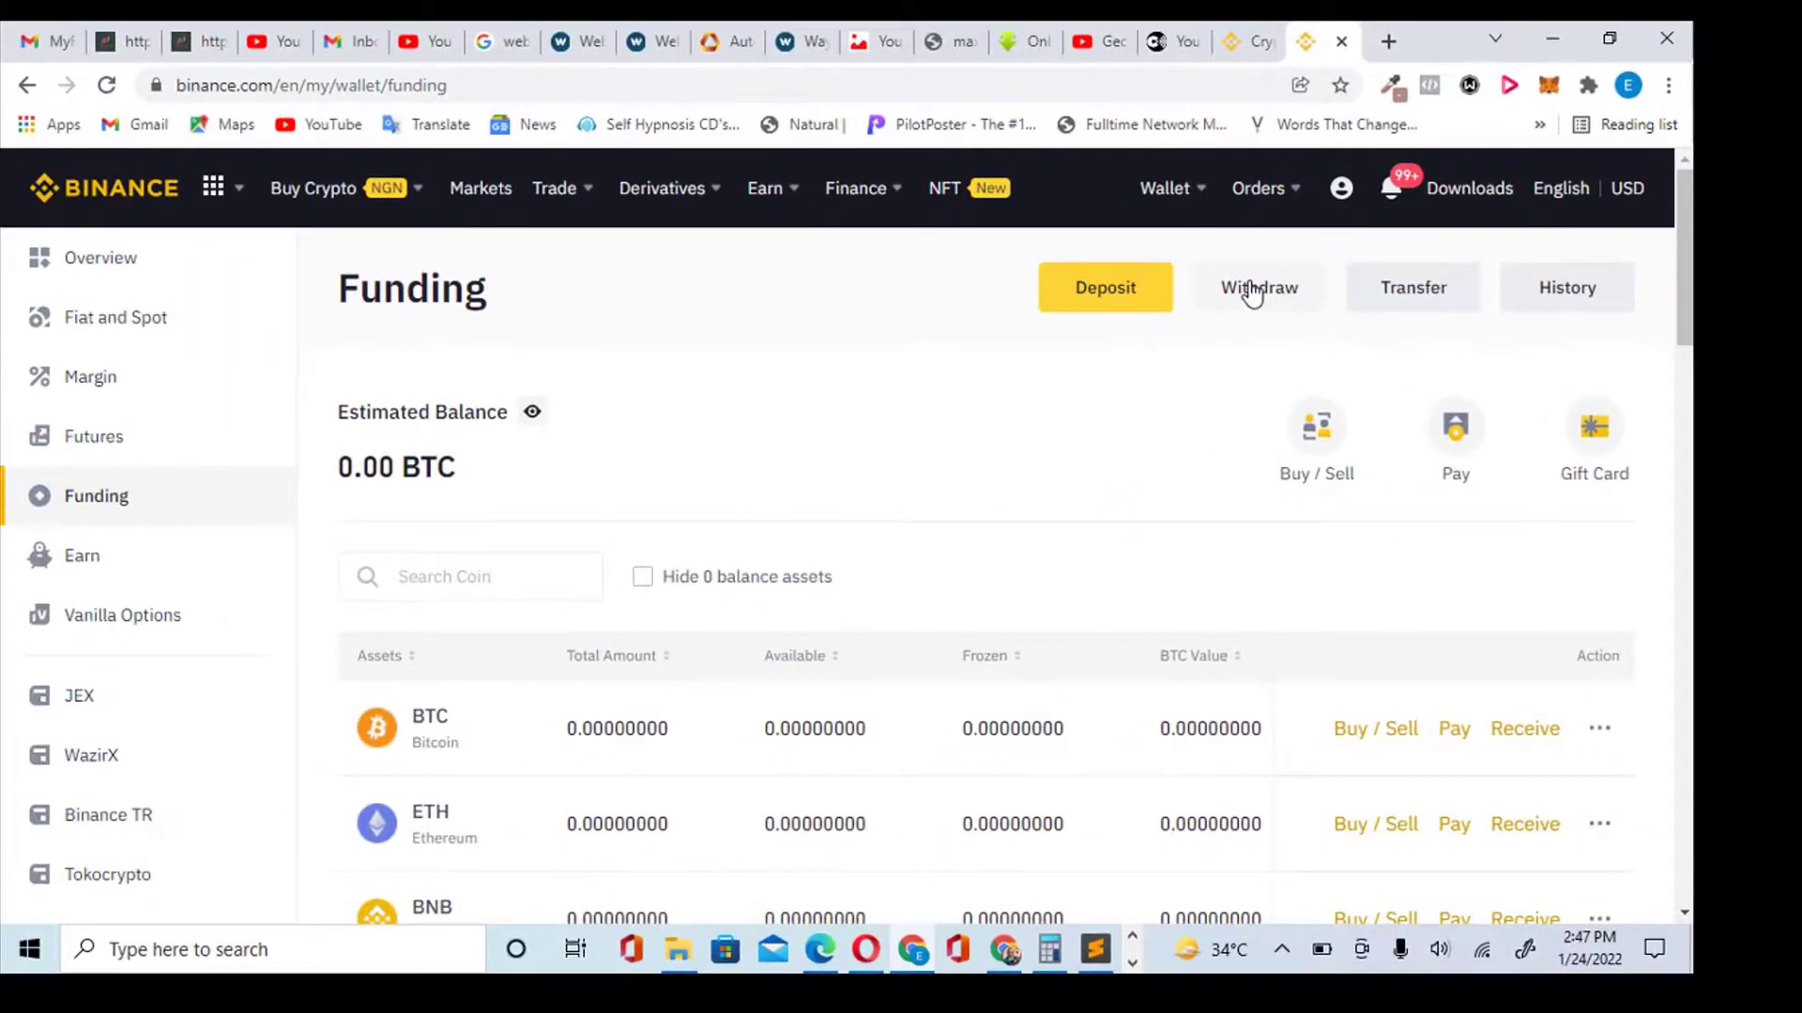
pyautogui.click(1253, 293)
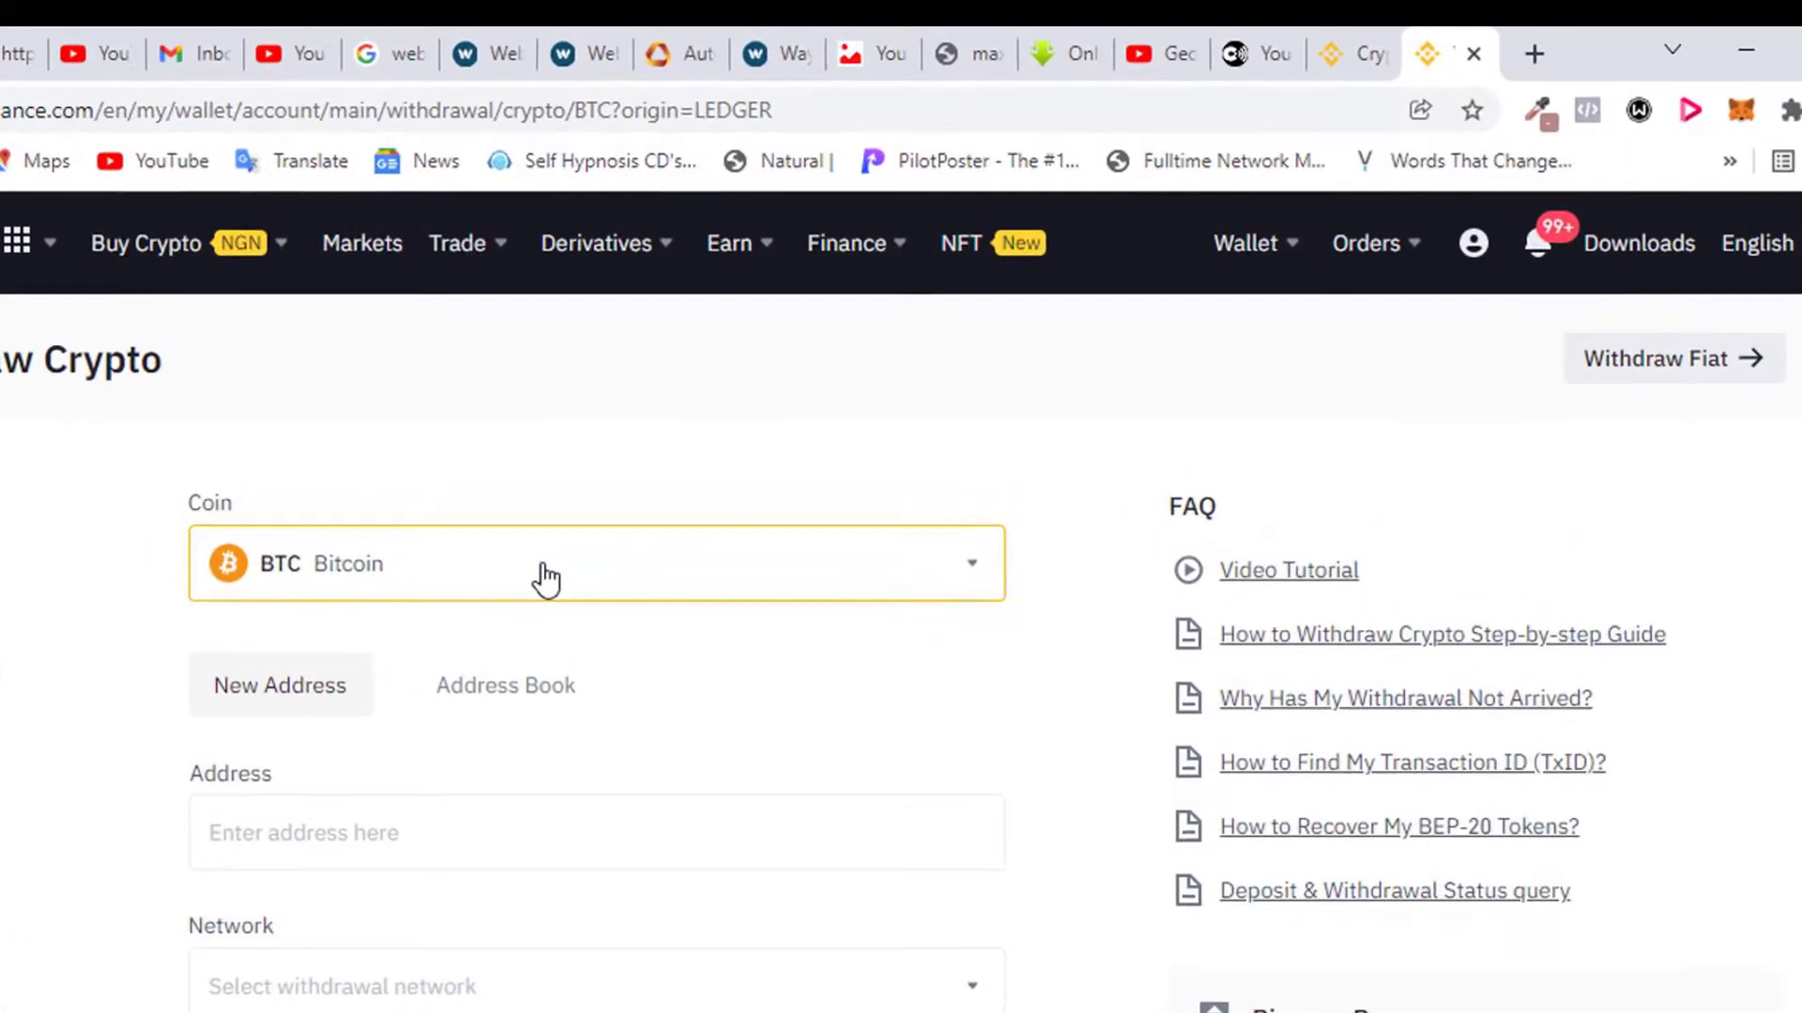
# Choose UST TerraUSD as the coin, paste the Terra Station address, and acknowledge the MEMO warning
pyautogui.click(545, 578)
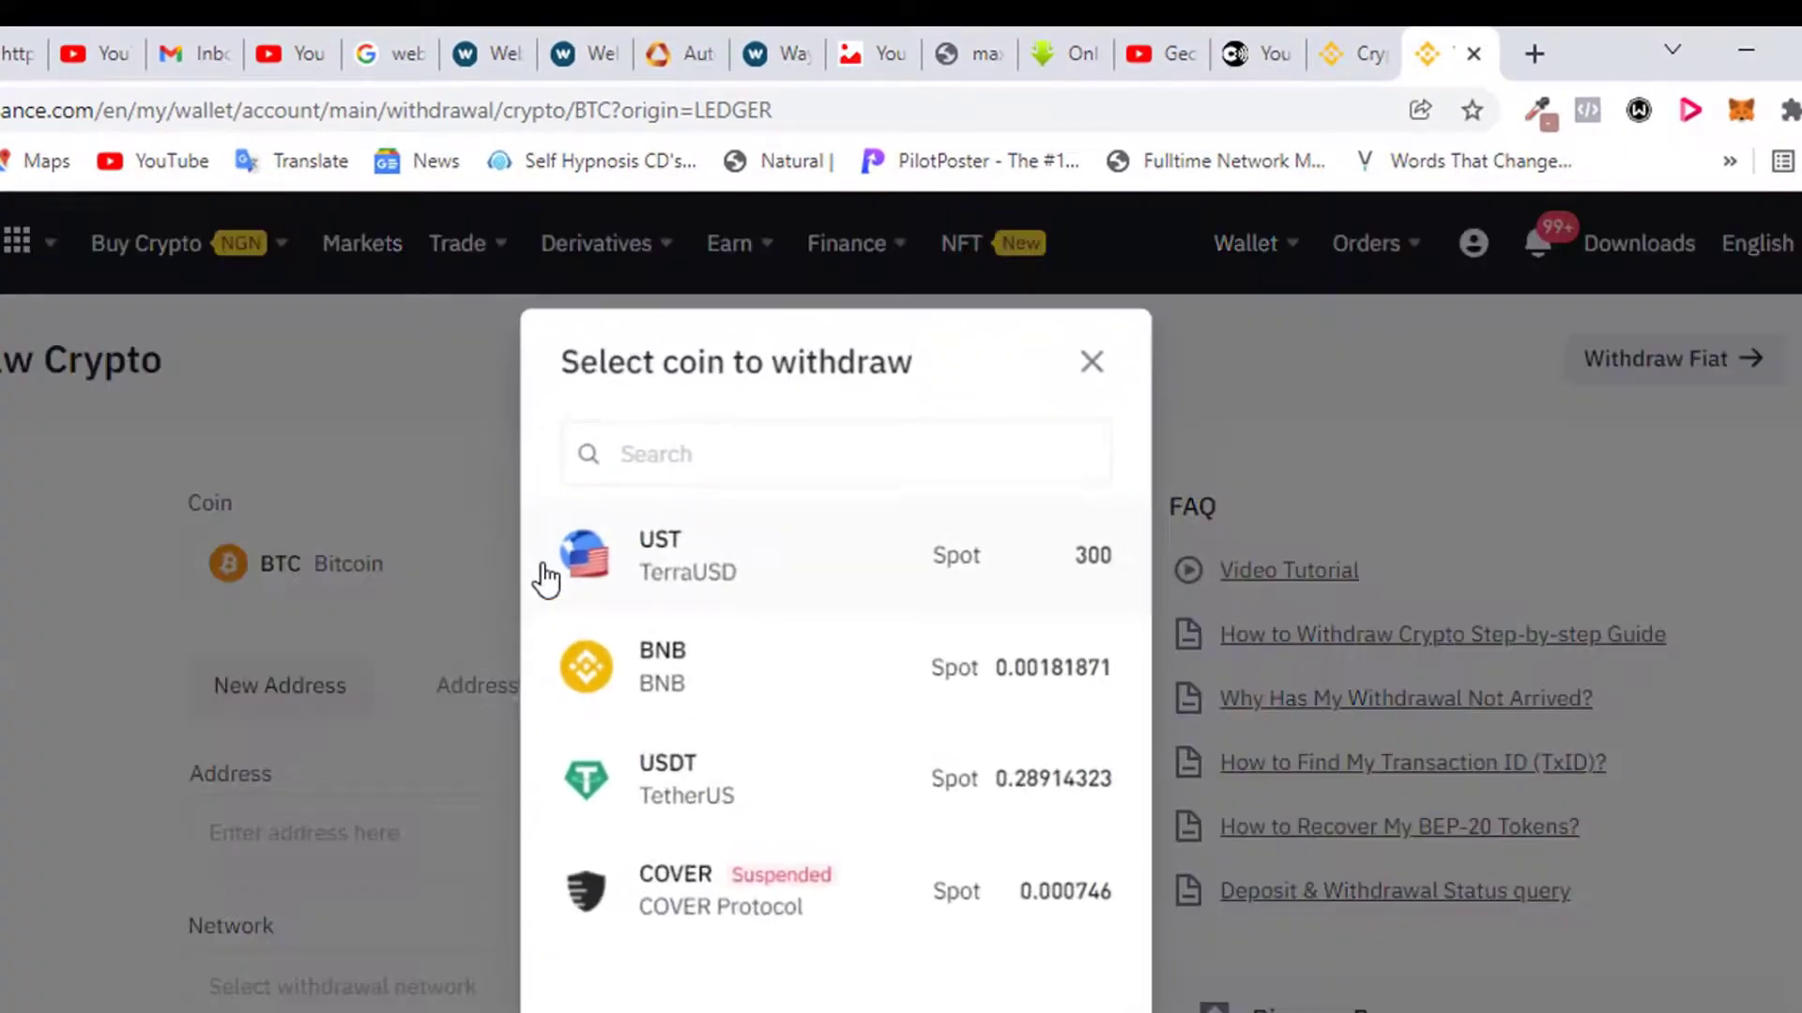
pyautogui.click(780, 574)
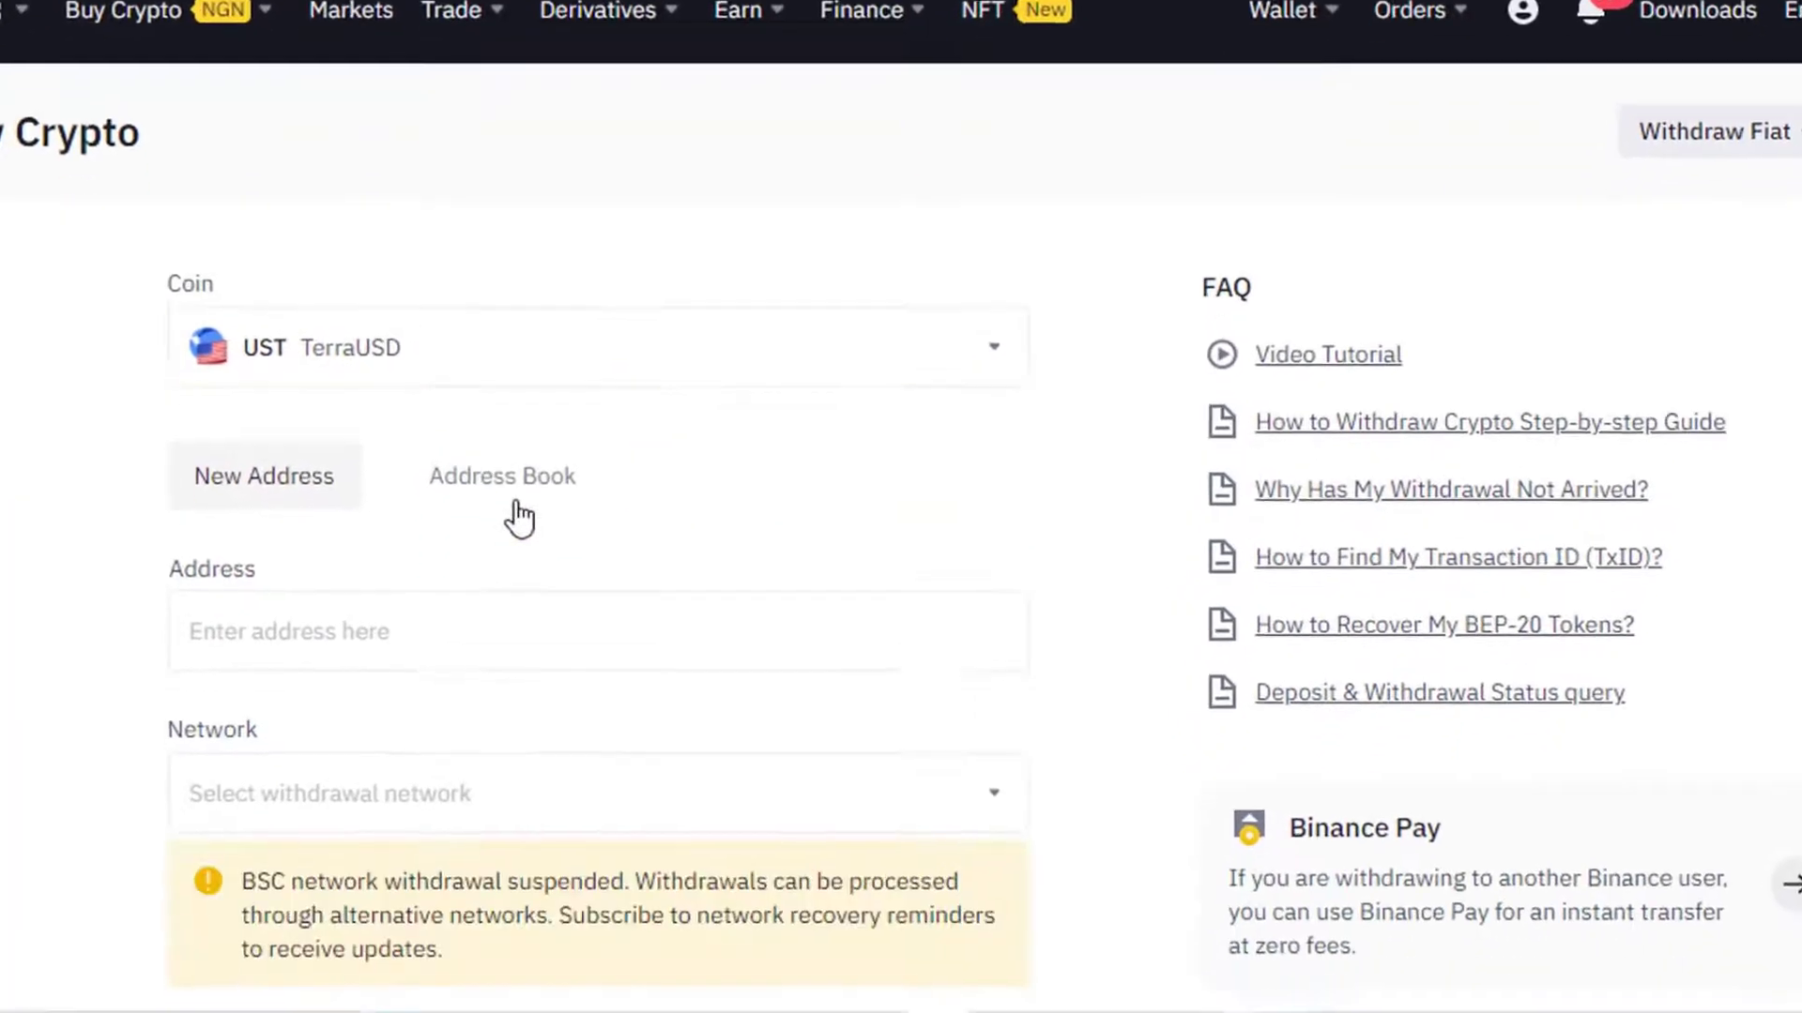
pyautogui.click(249, 634)
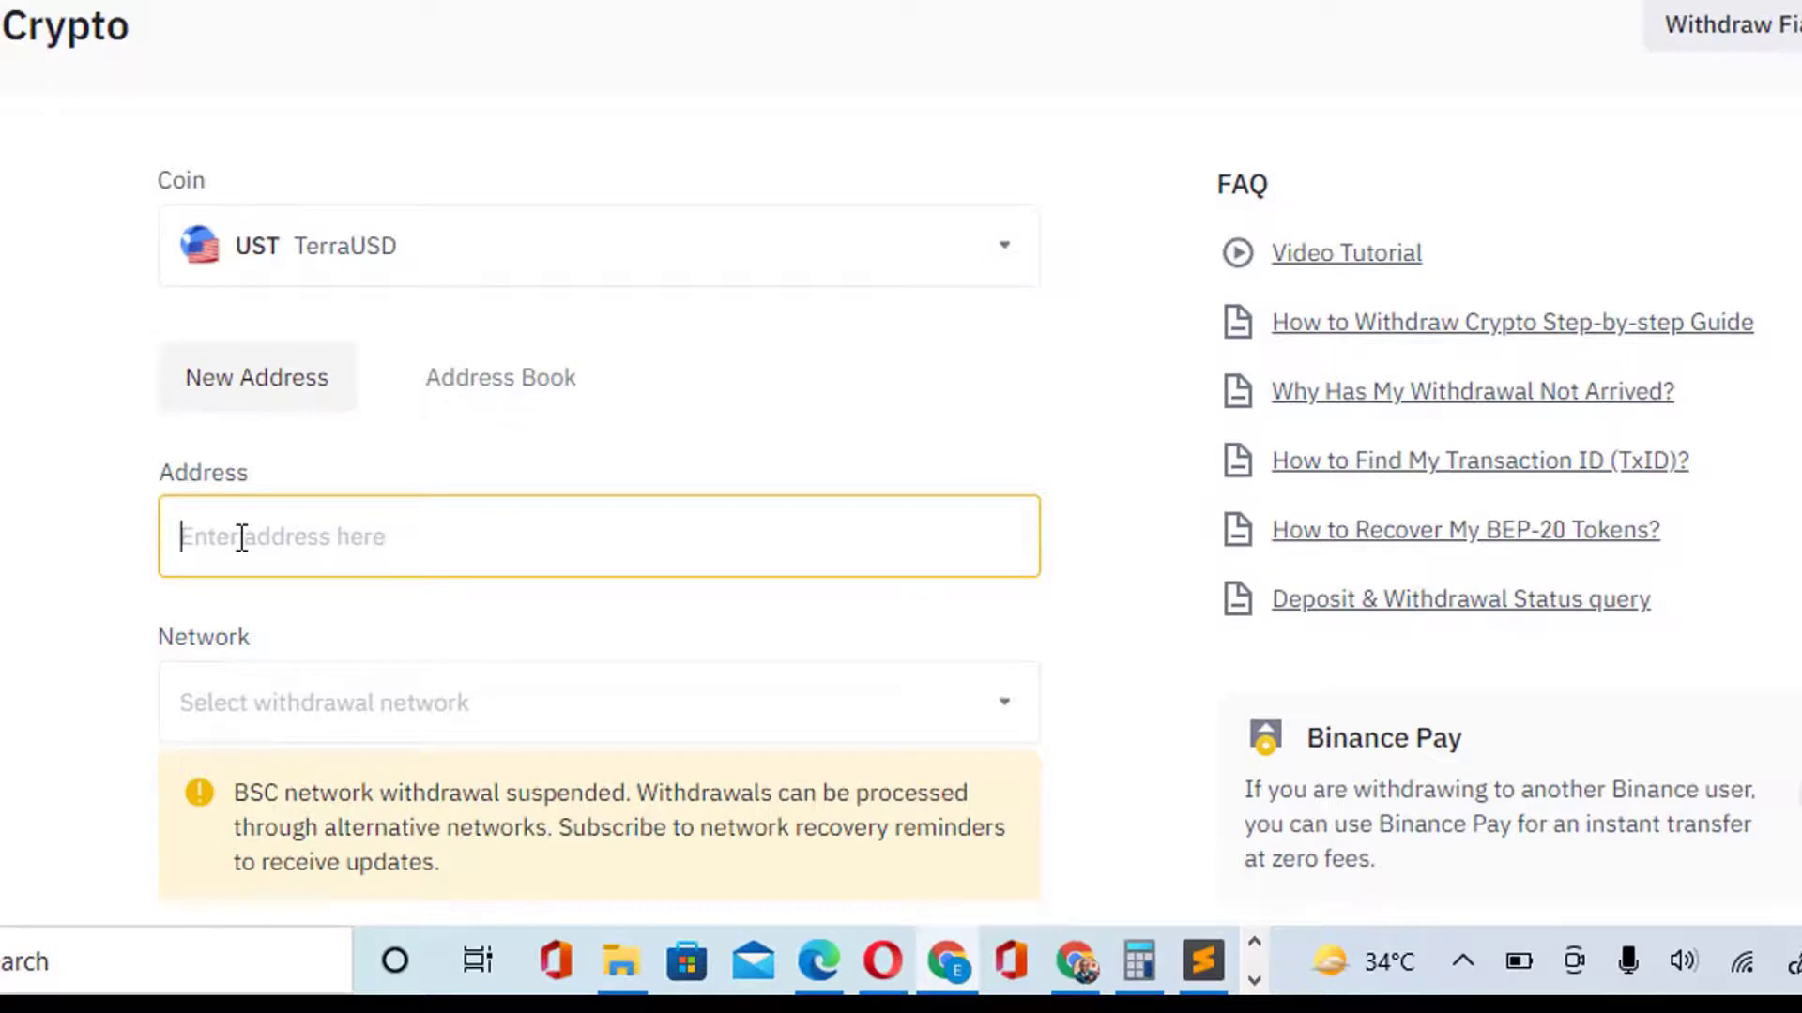
pyautogui.write('v')
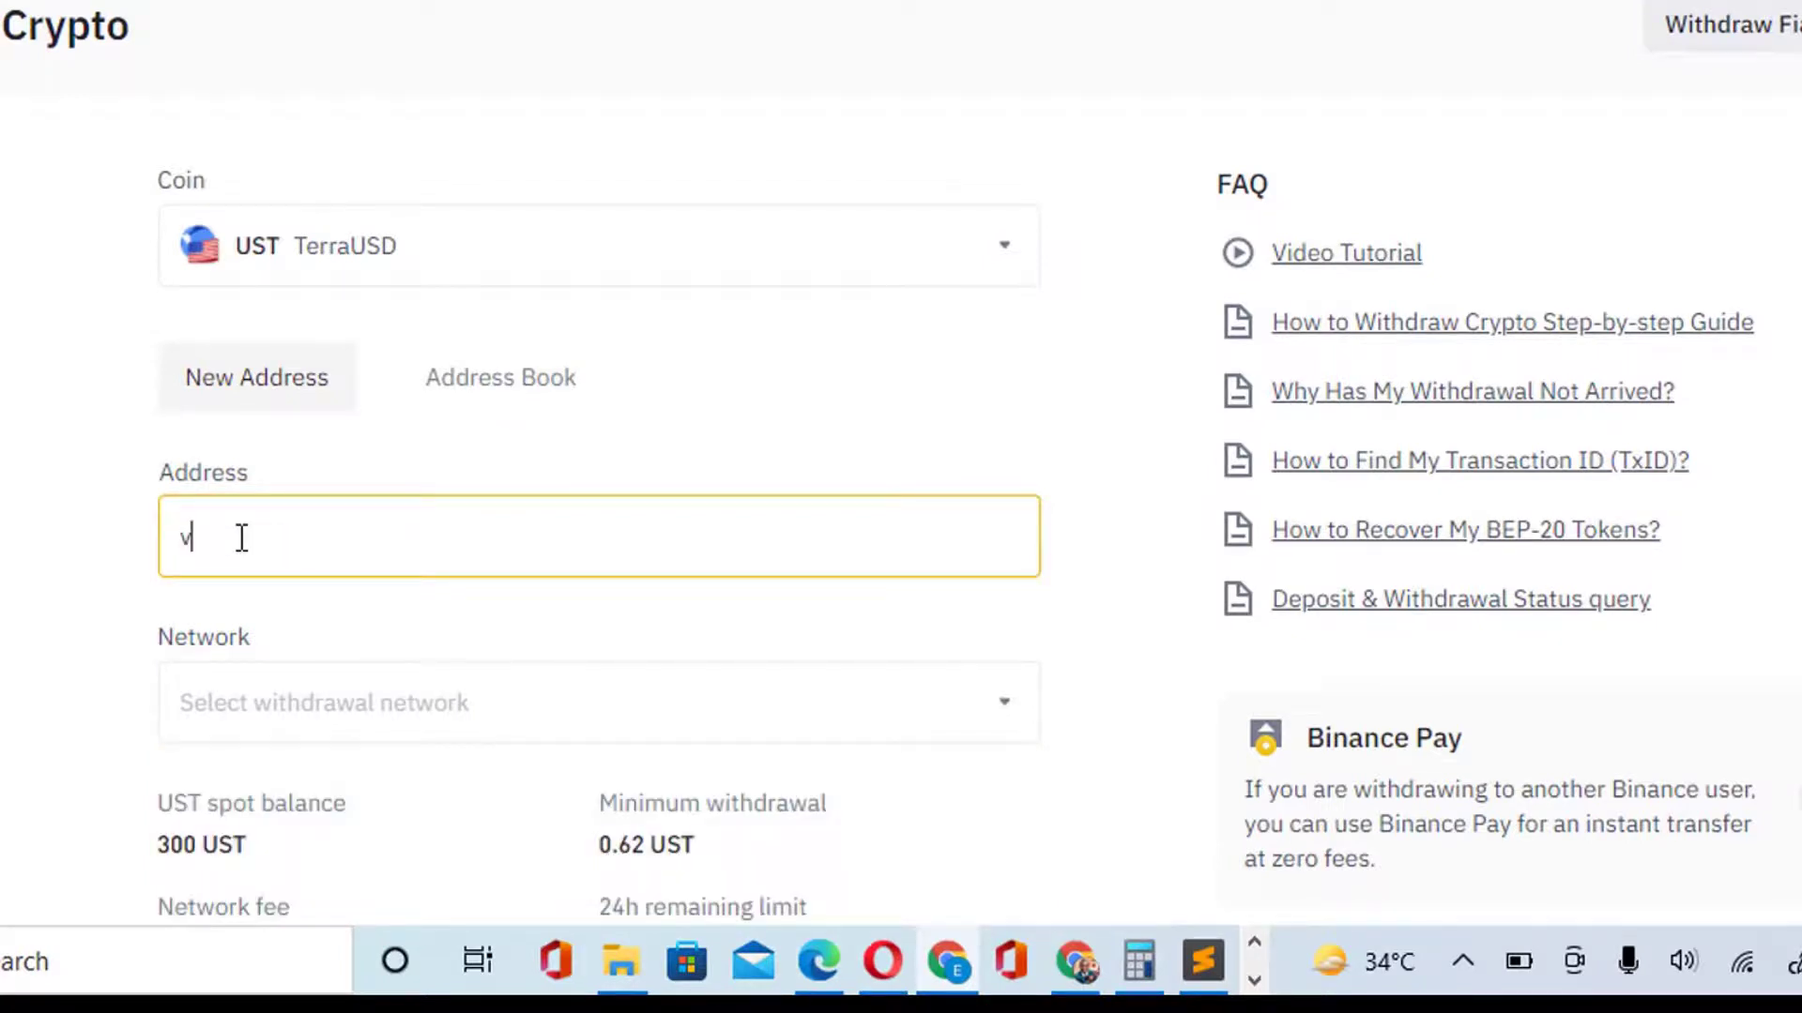
pyautogui.press('BackSpace')
pyautogui.hotkey('ctrl', 'v')
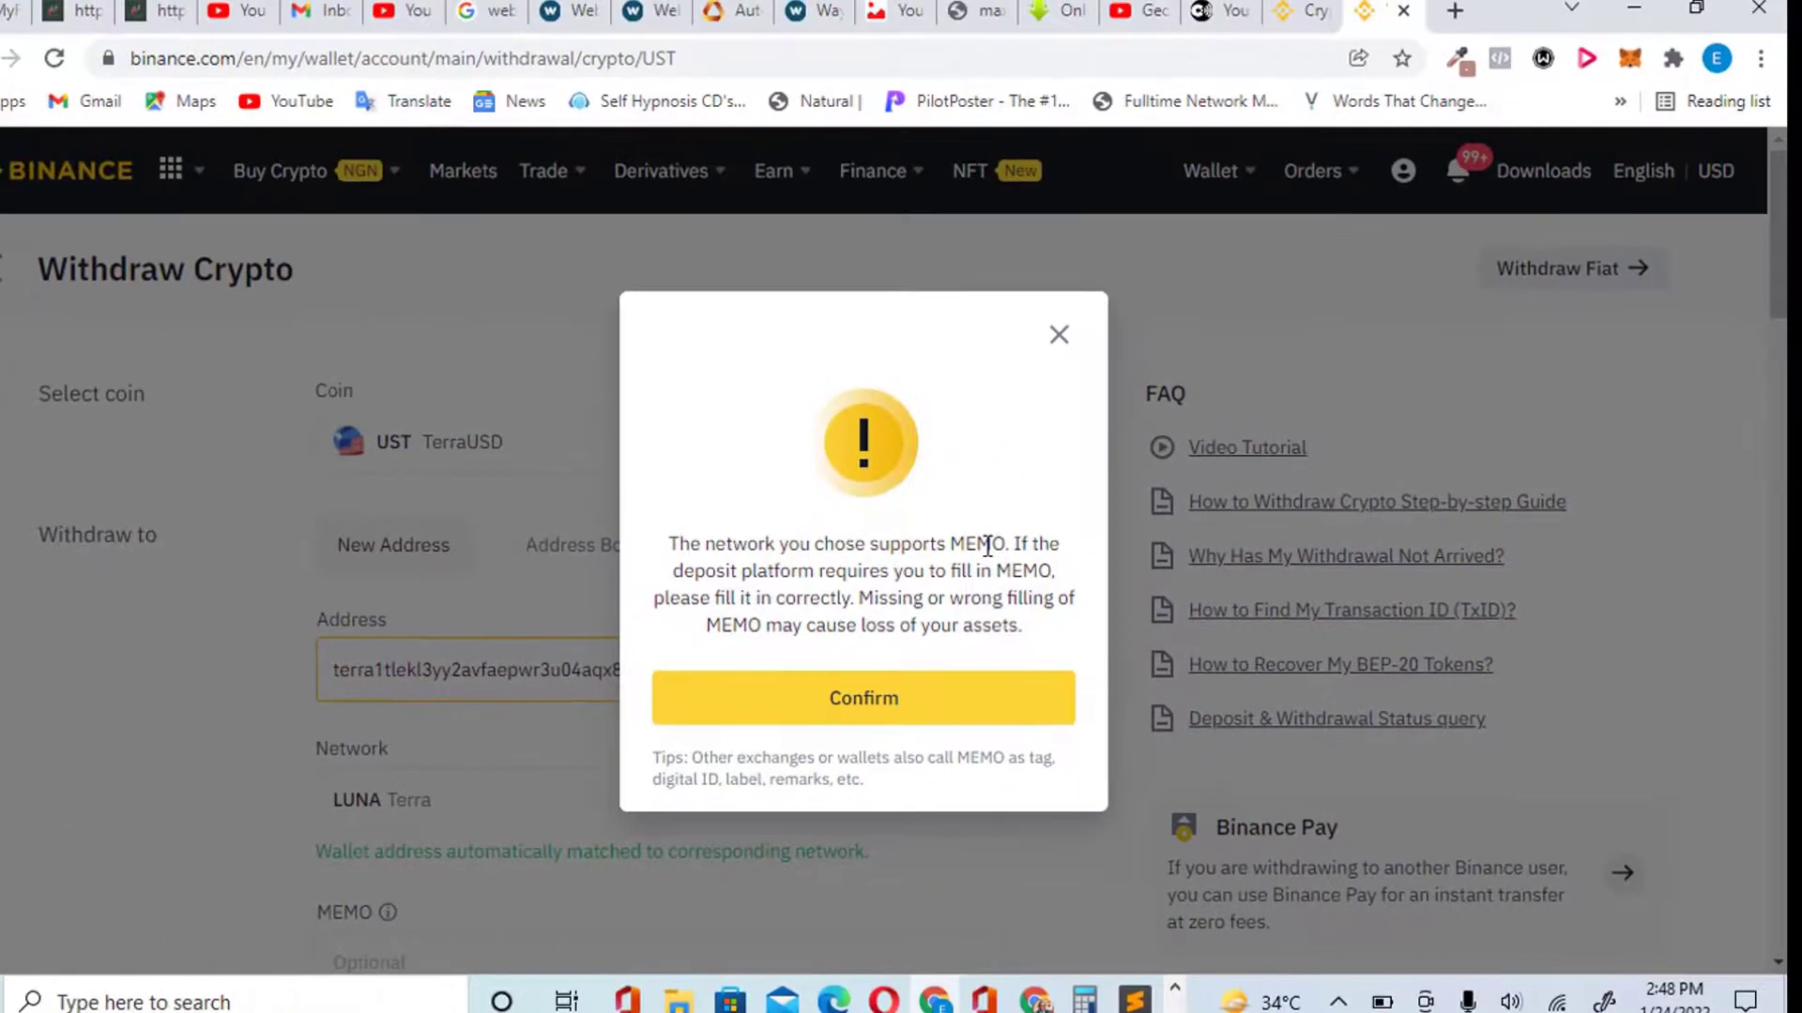
pyautogui.click(985, 719)
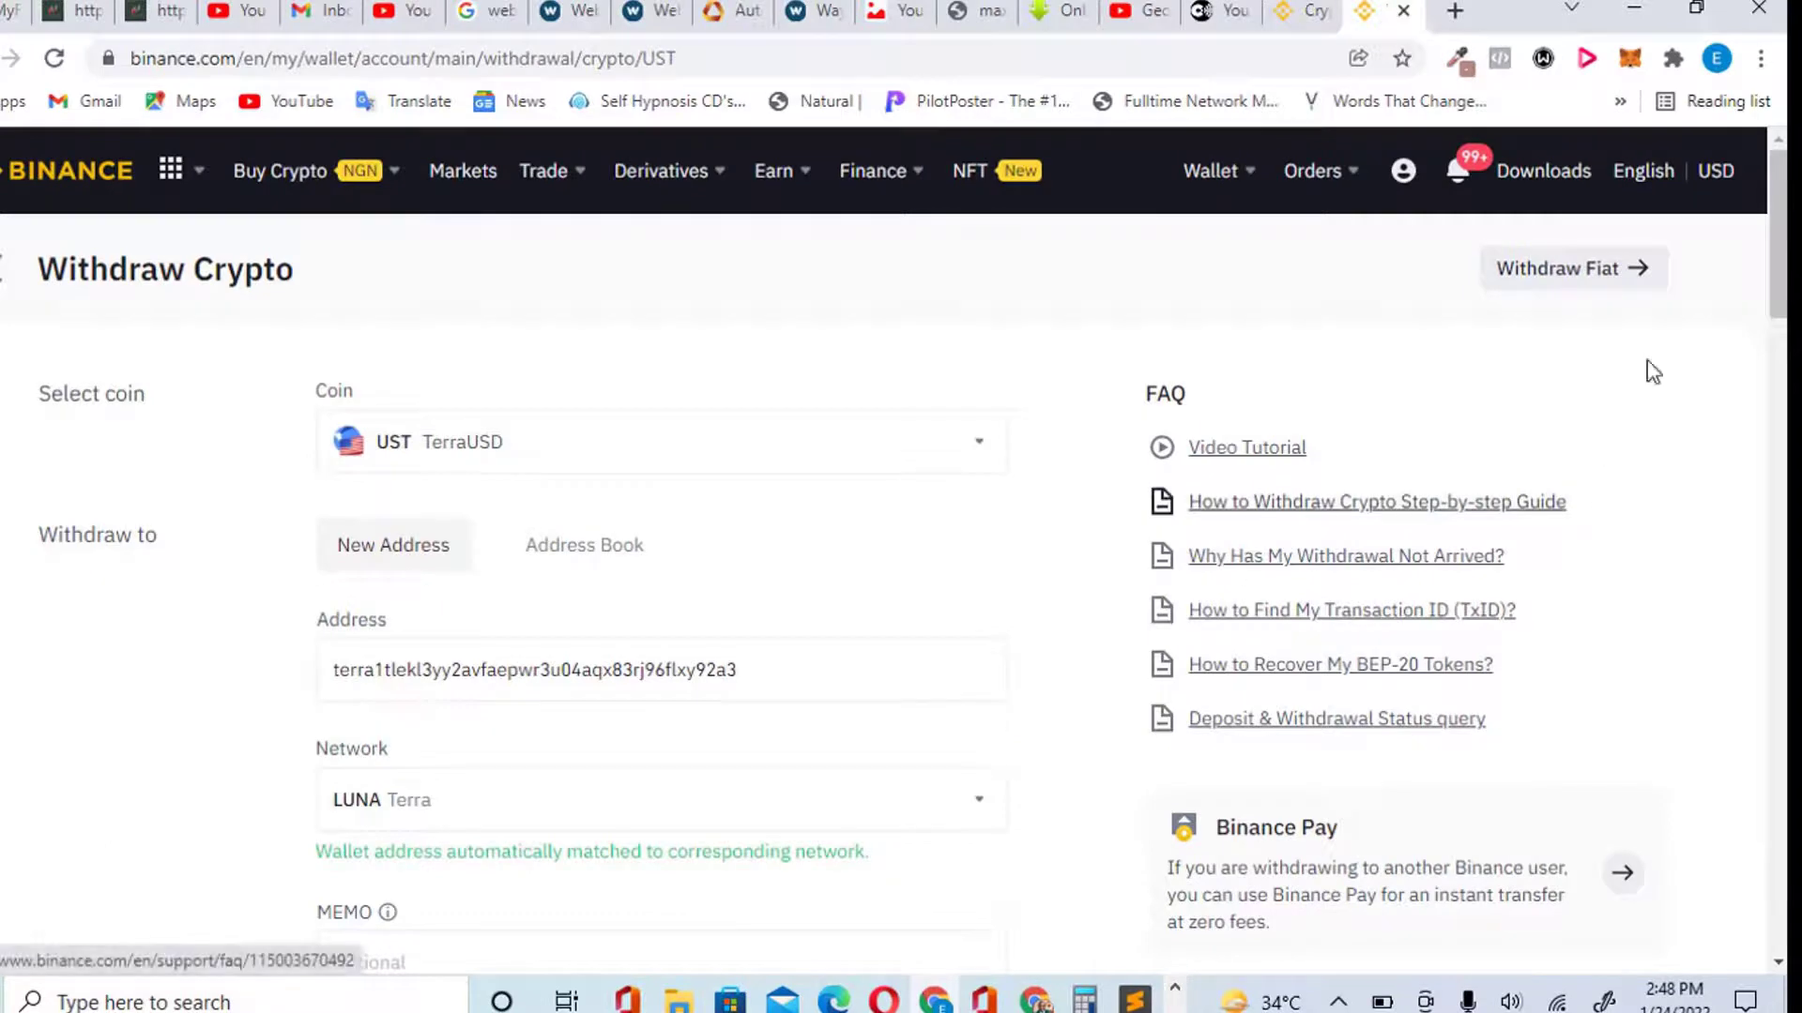
pyautogui.moveTo(1777, 234); pyautogui.dragTo(1777, 309)
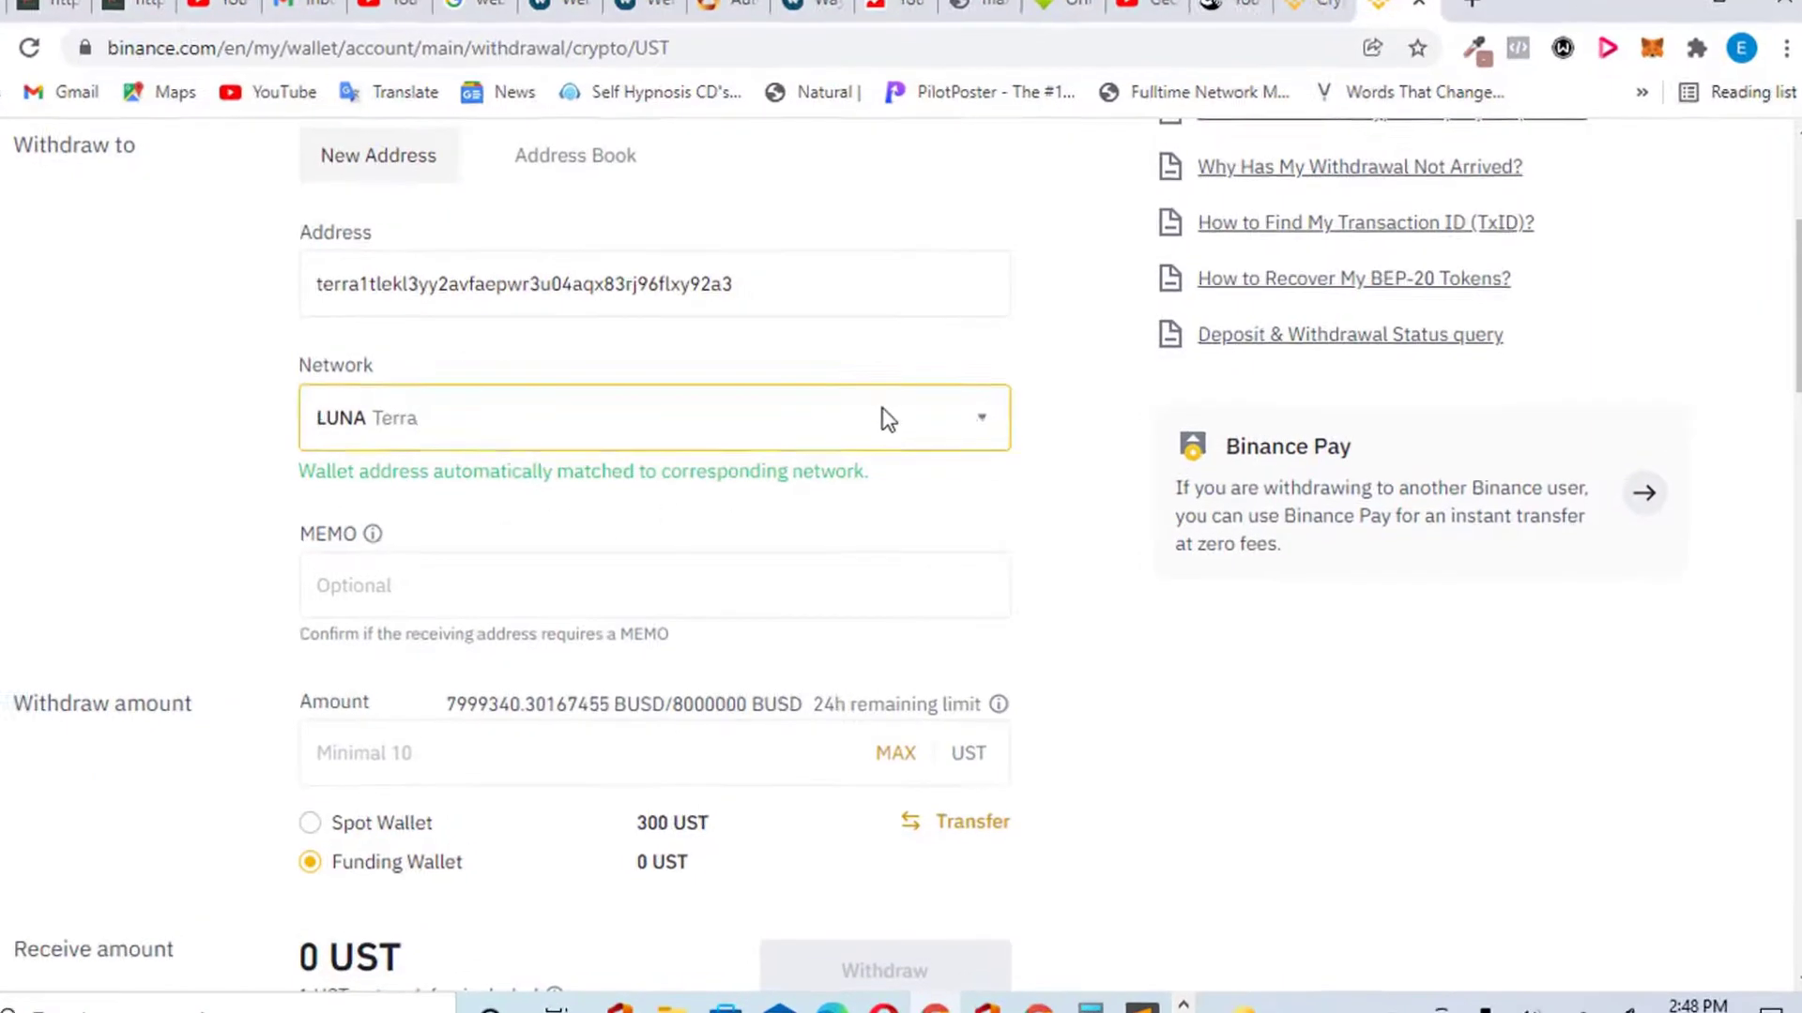
pyautogui.click(880, 418)
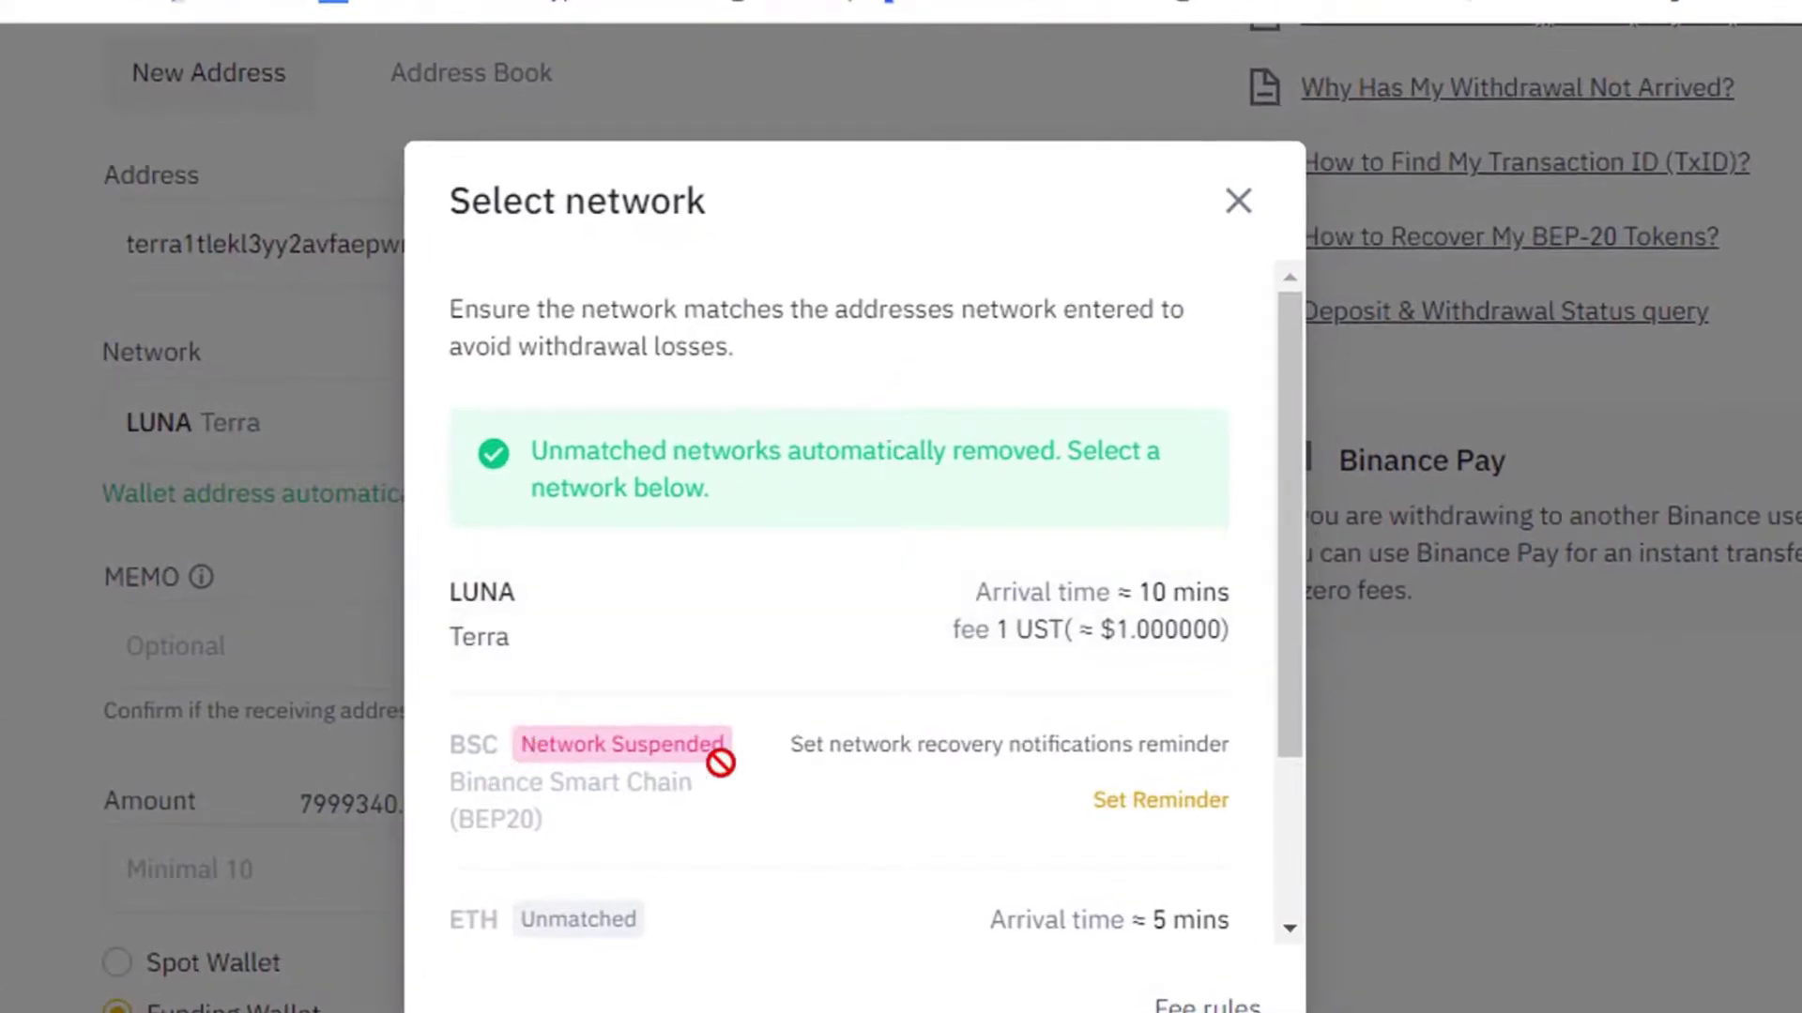
pyautogui.moveTo(1305, 538)
pyautogui.mouseDown()
pyautogui.moveTo(1310, 784)
pyautogui.moveTo(1302, 511)
pyautogui.mouseUp()
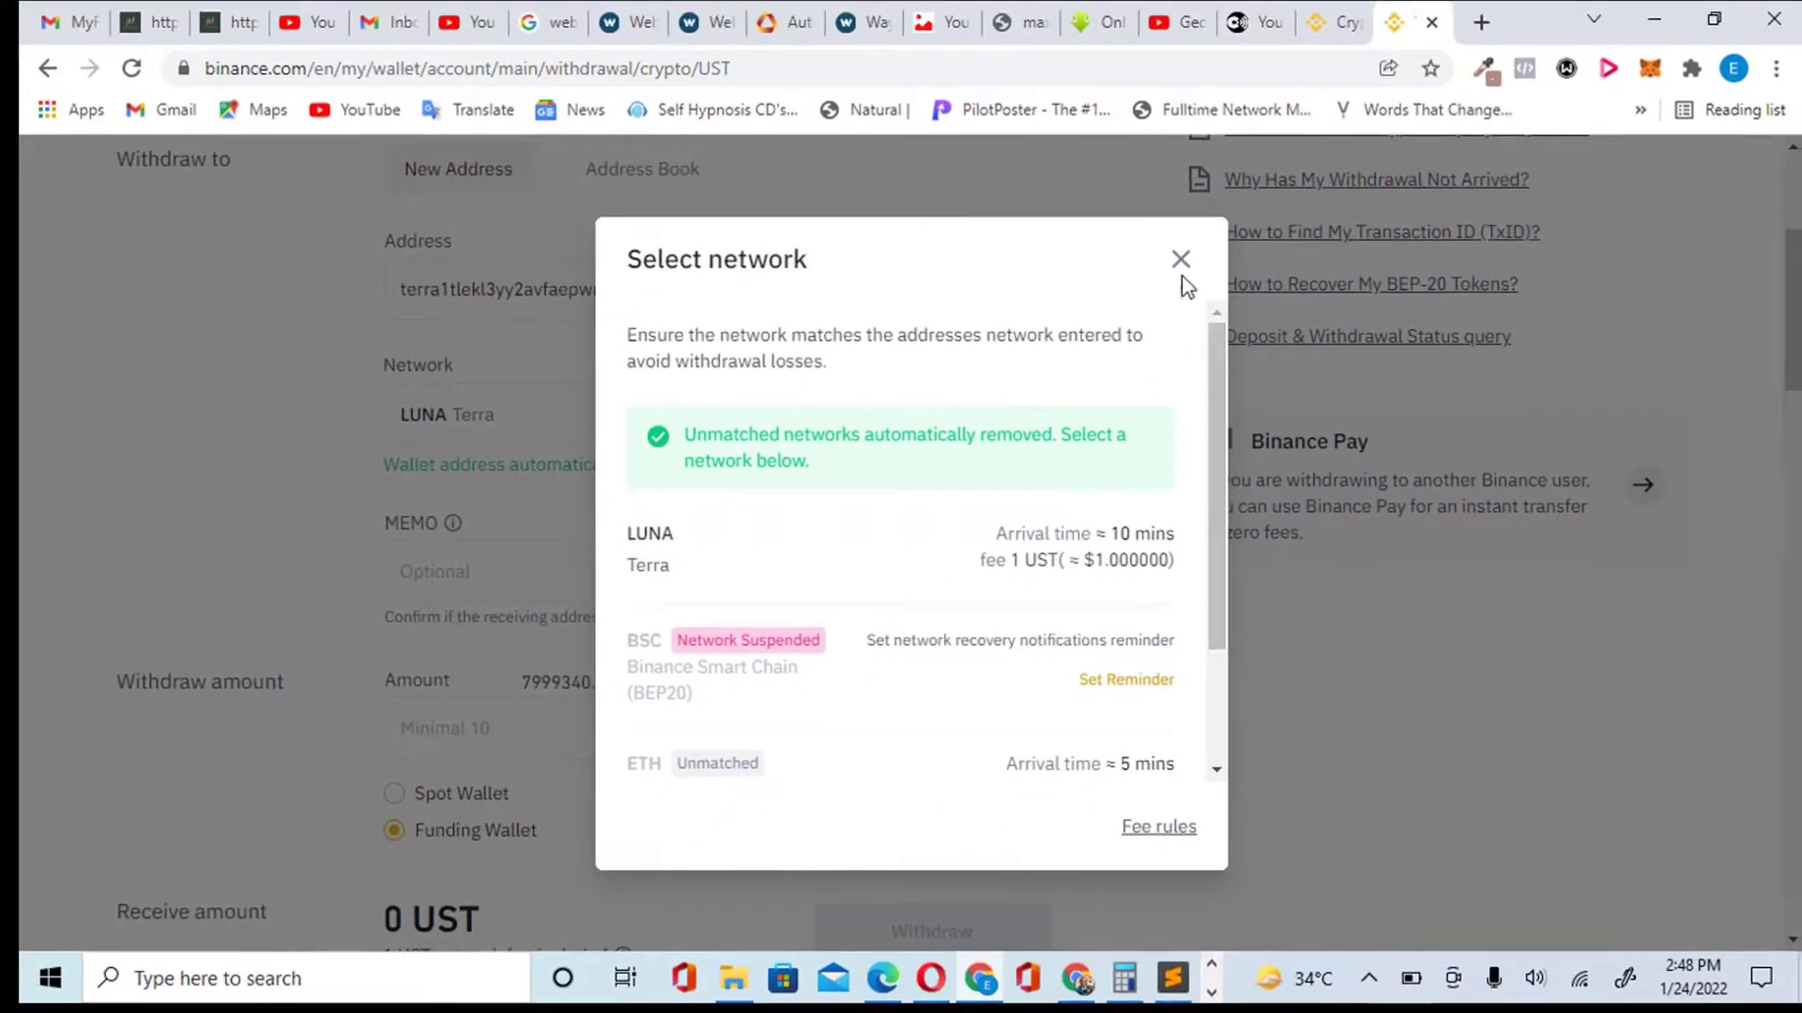
pyautogui.click(1177, 265)
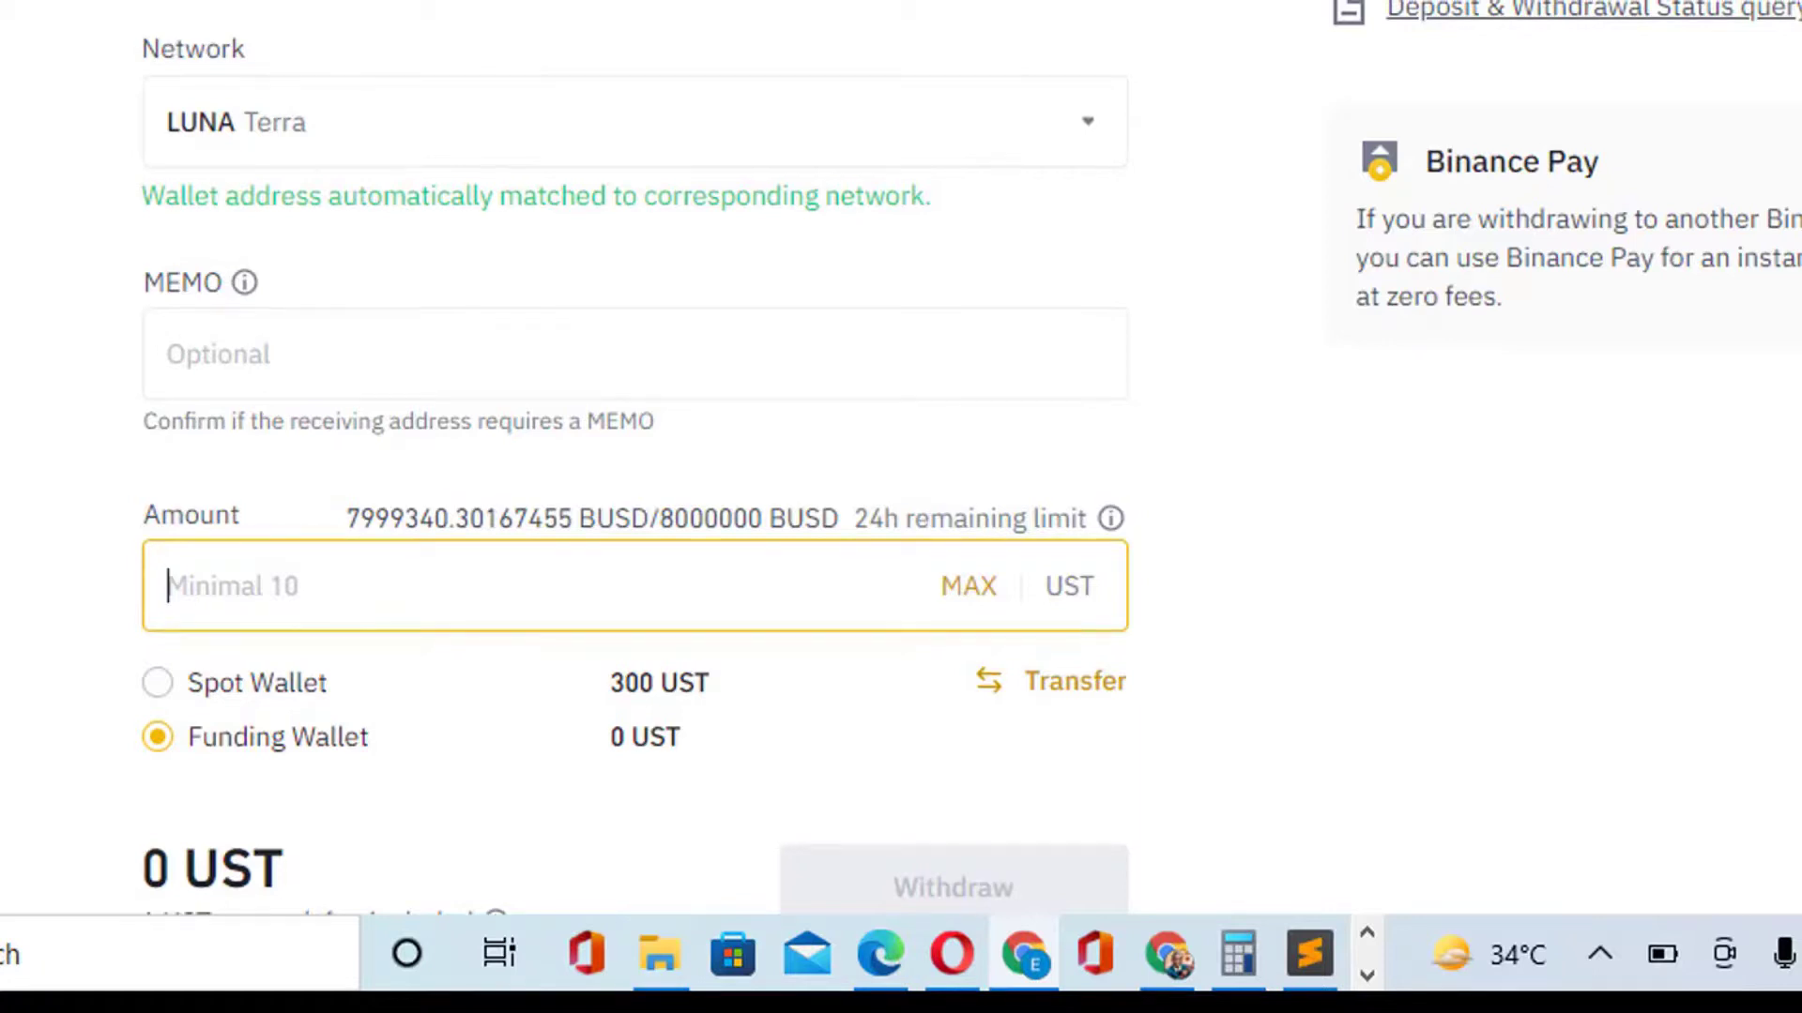
# Enter 100 UST as the withdrawal amount and check the 1 UST network fee
pyautogui.scroll(-4, 1651, 263)
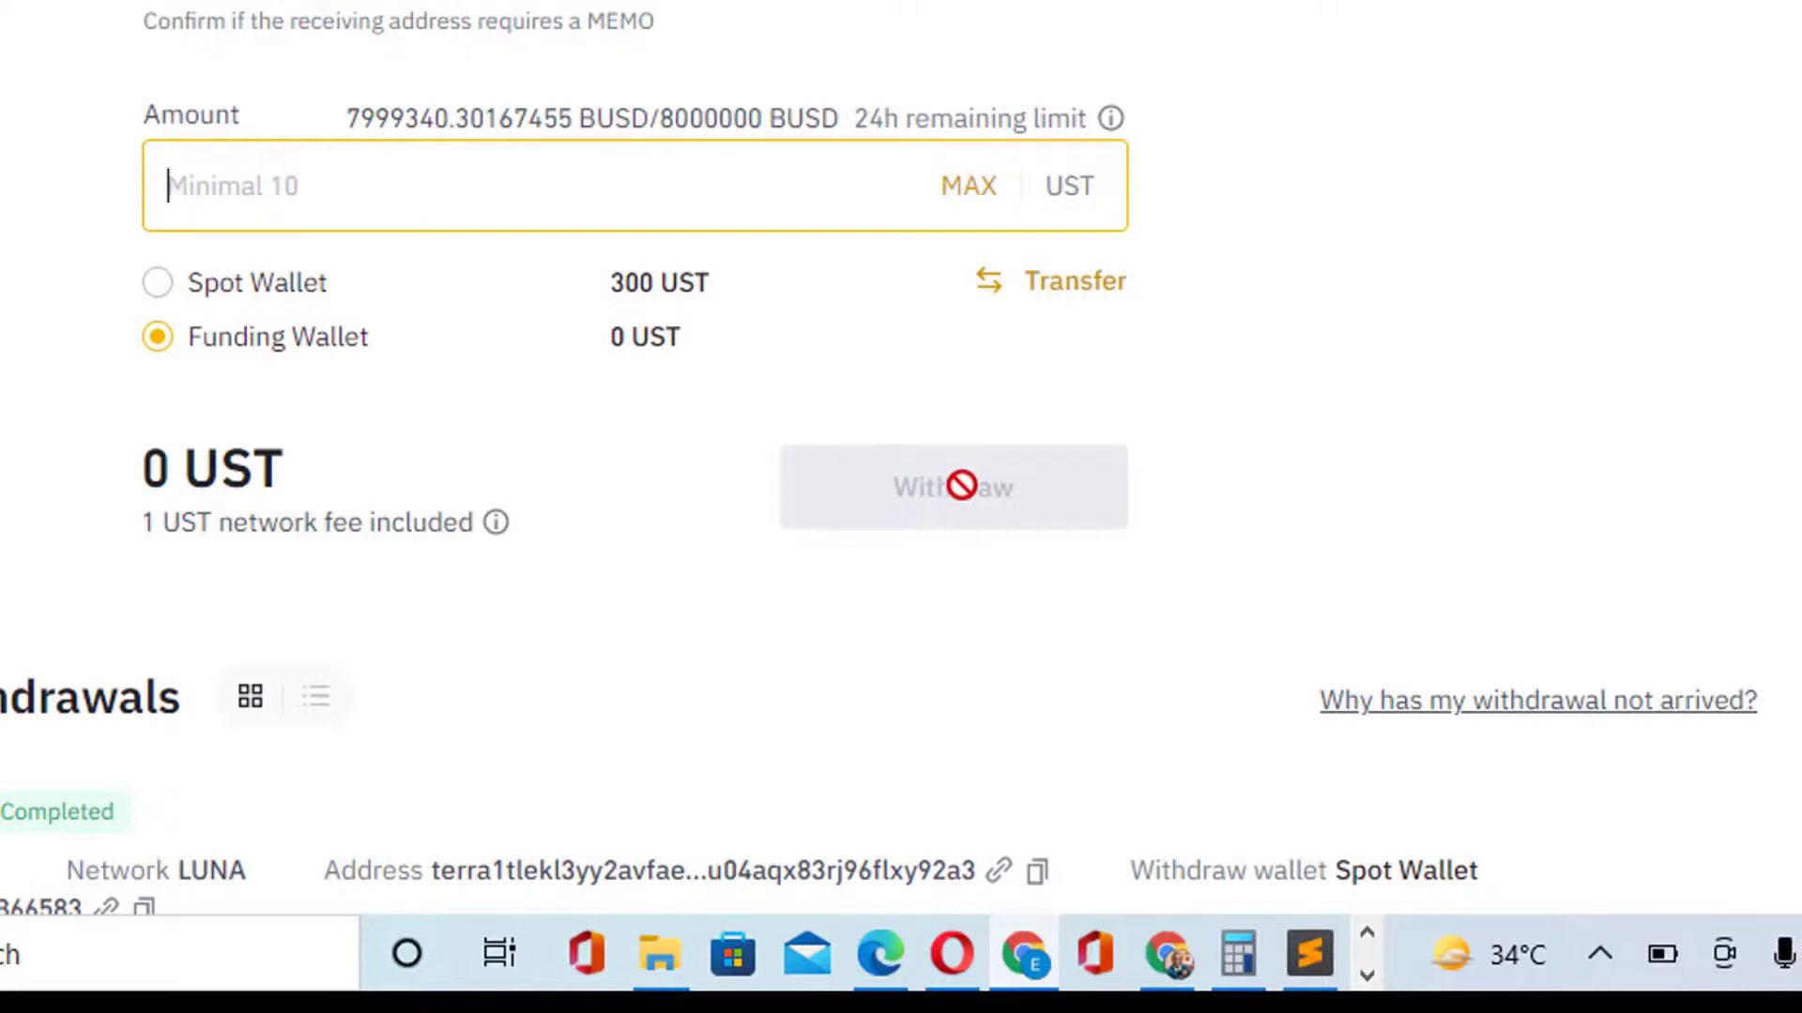
pyautogui.write('100')
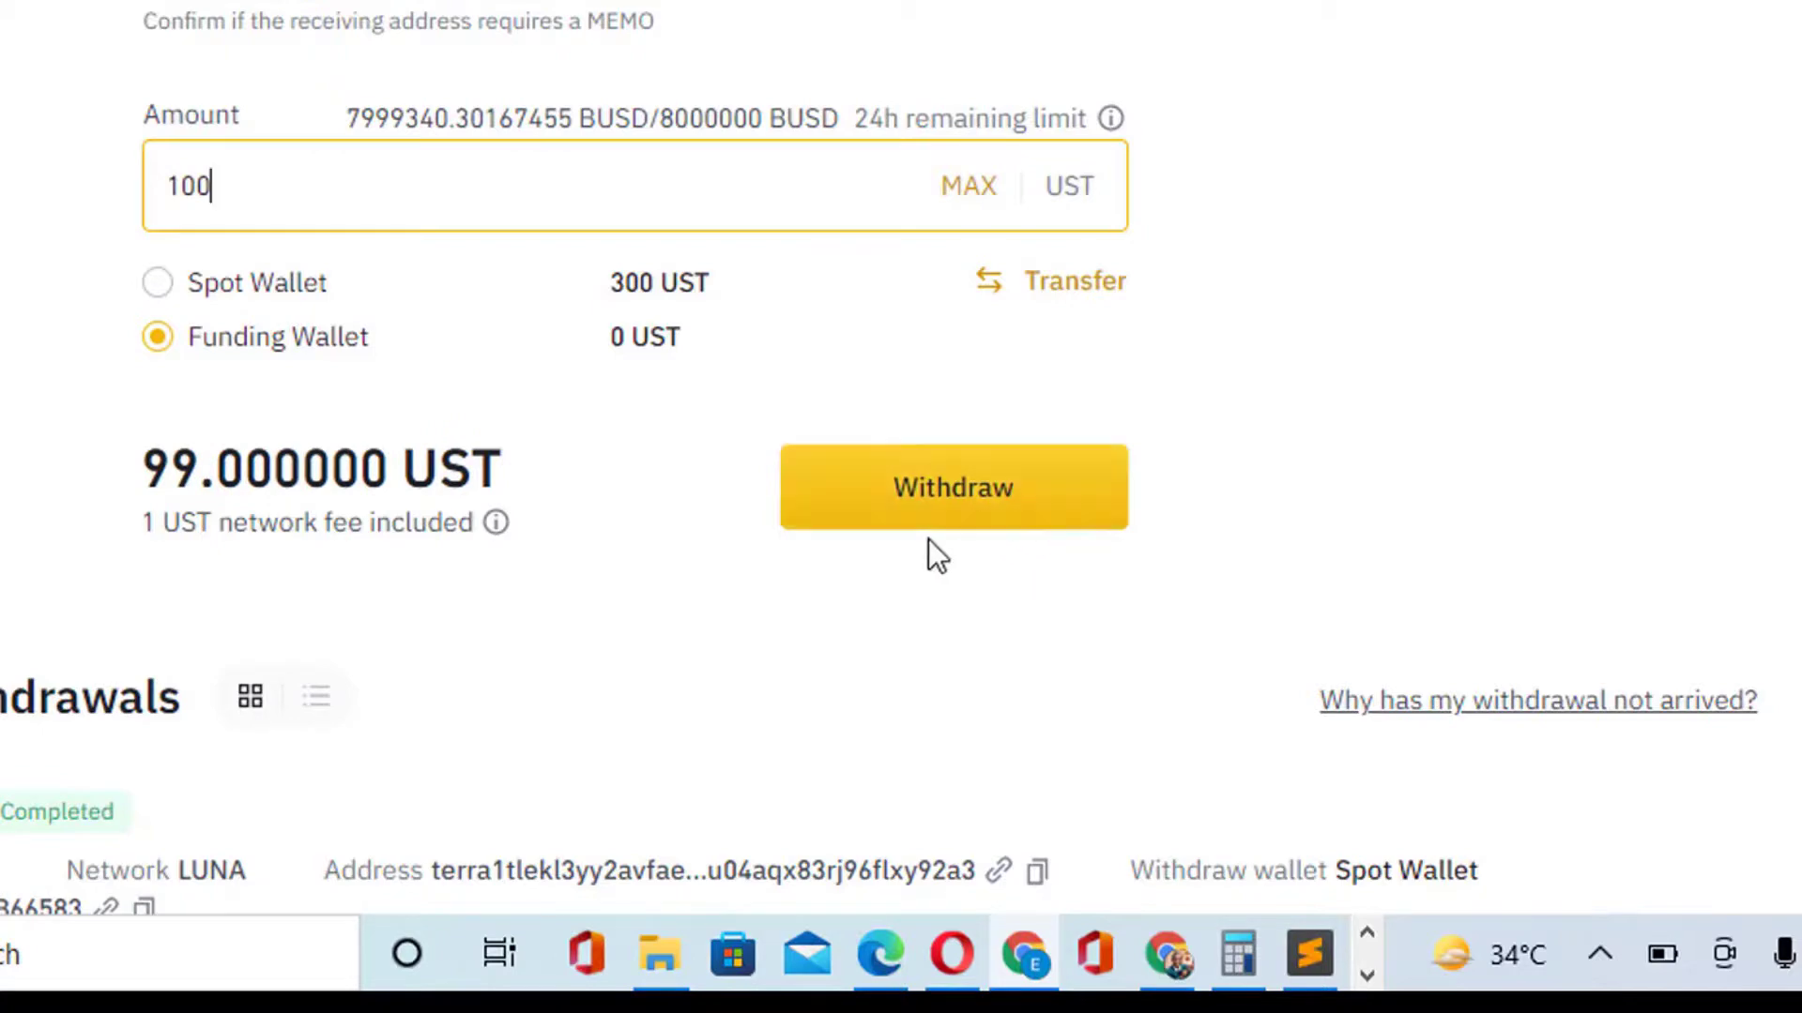
pyautogui.moveTo(507, 516)
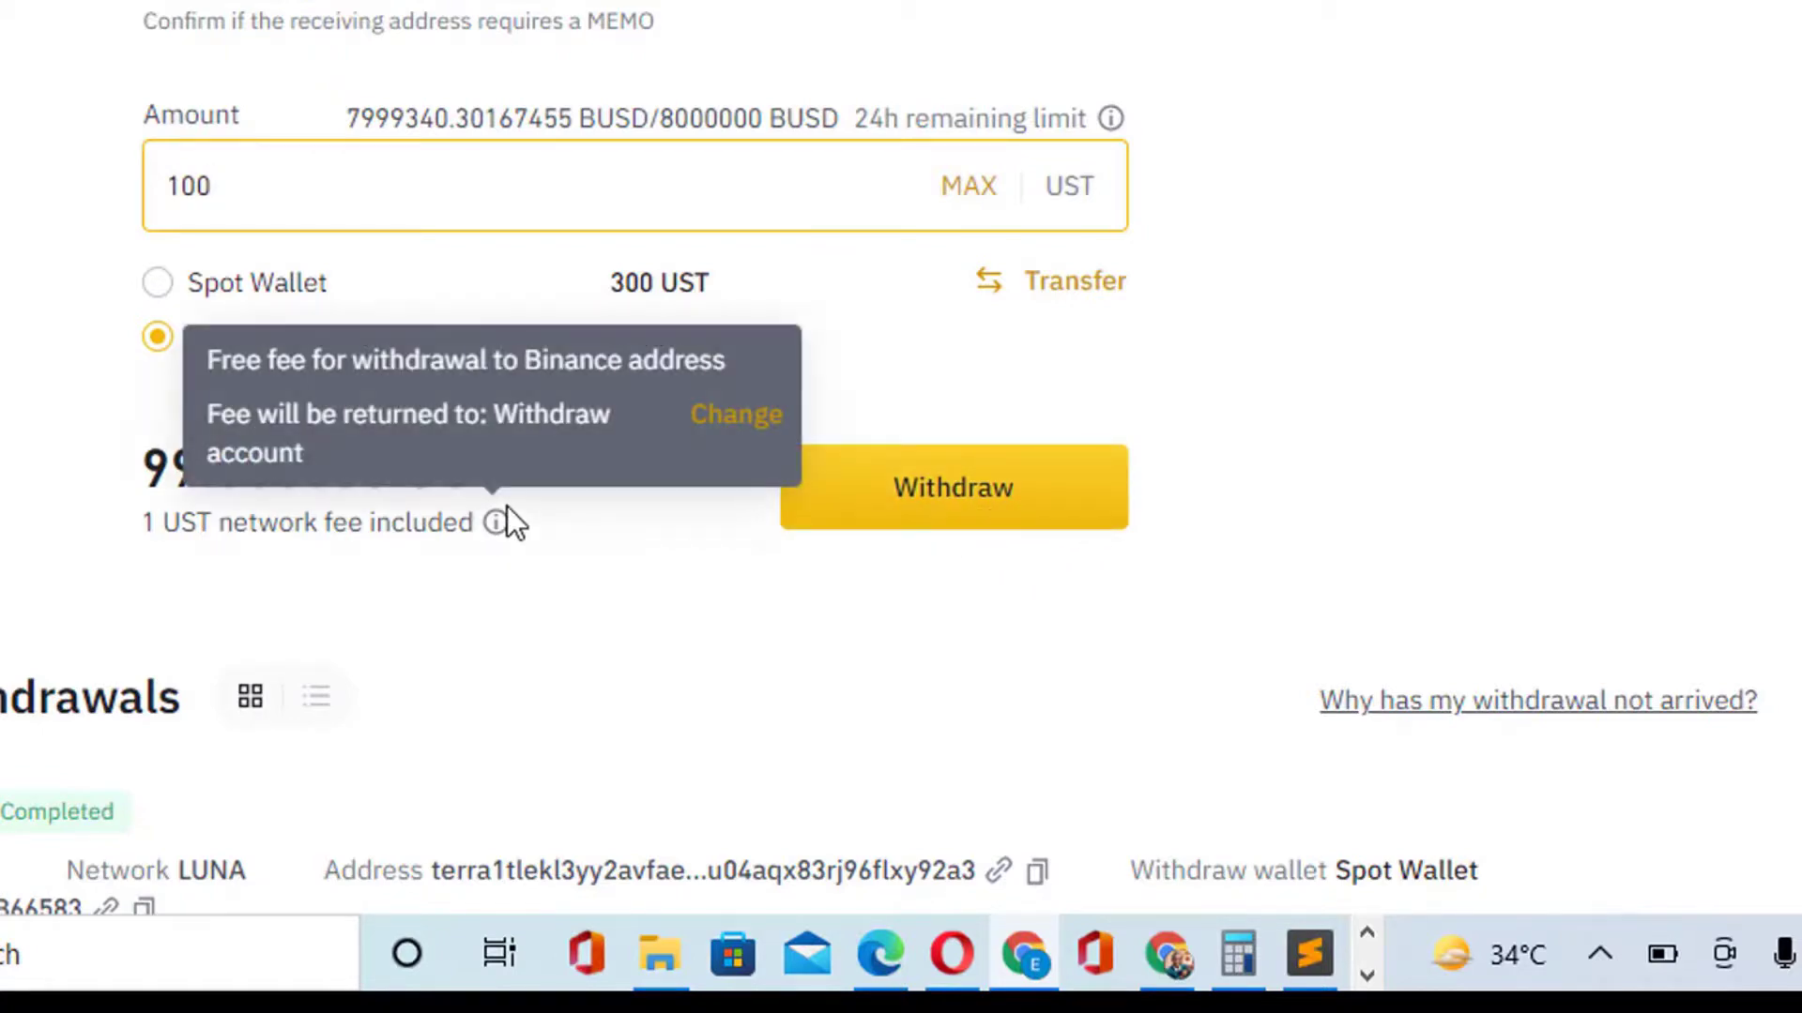